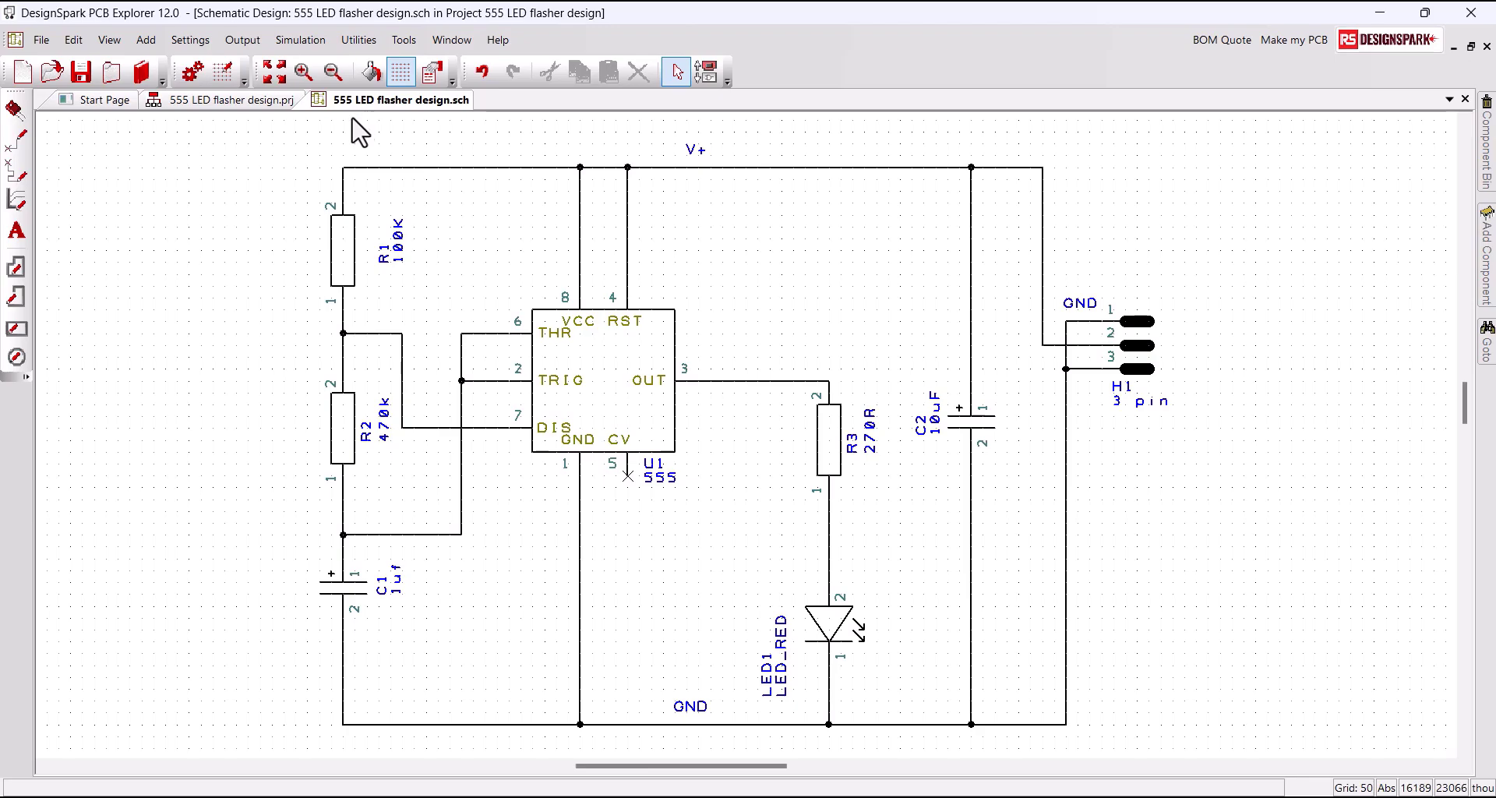
Step: Start translating the schematic to a PCB with the Double Sided technology file and thou as the design units
left_click(403, 39)
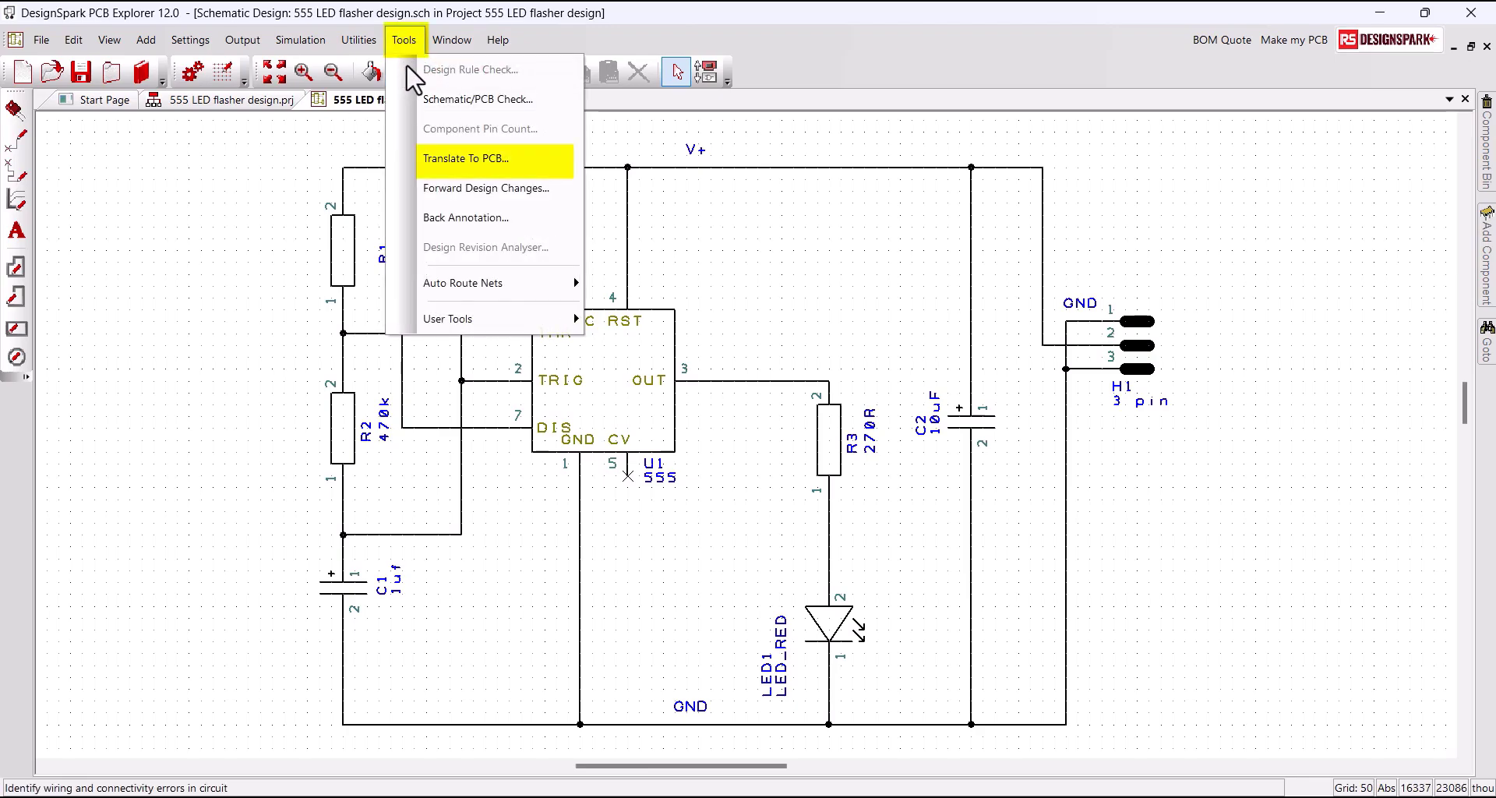
left_click(453, 161)
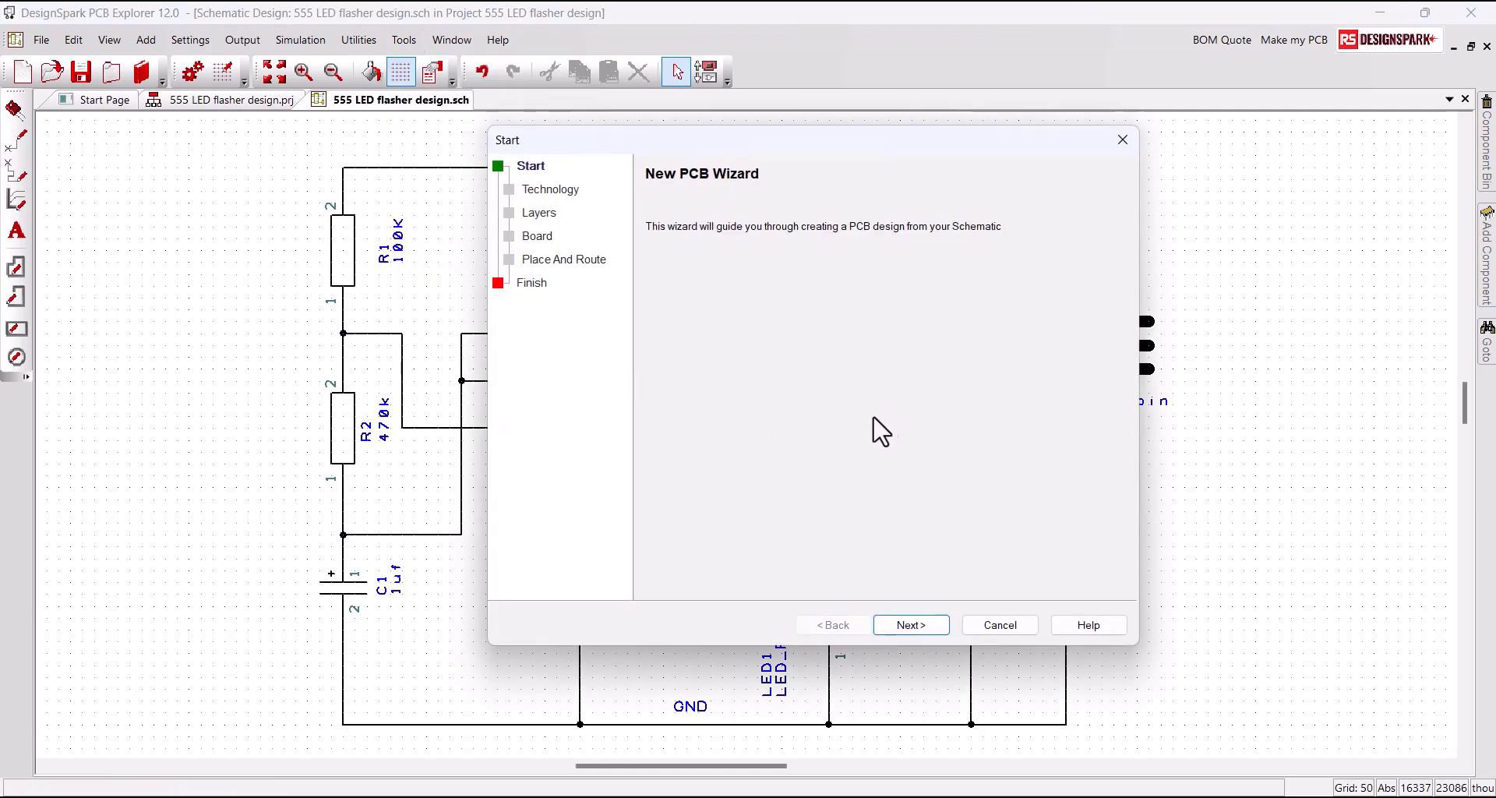
left_click(934, 624)
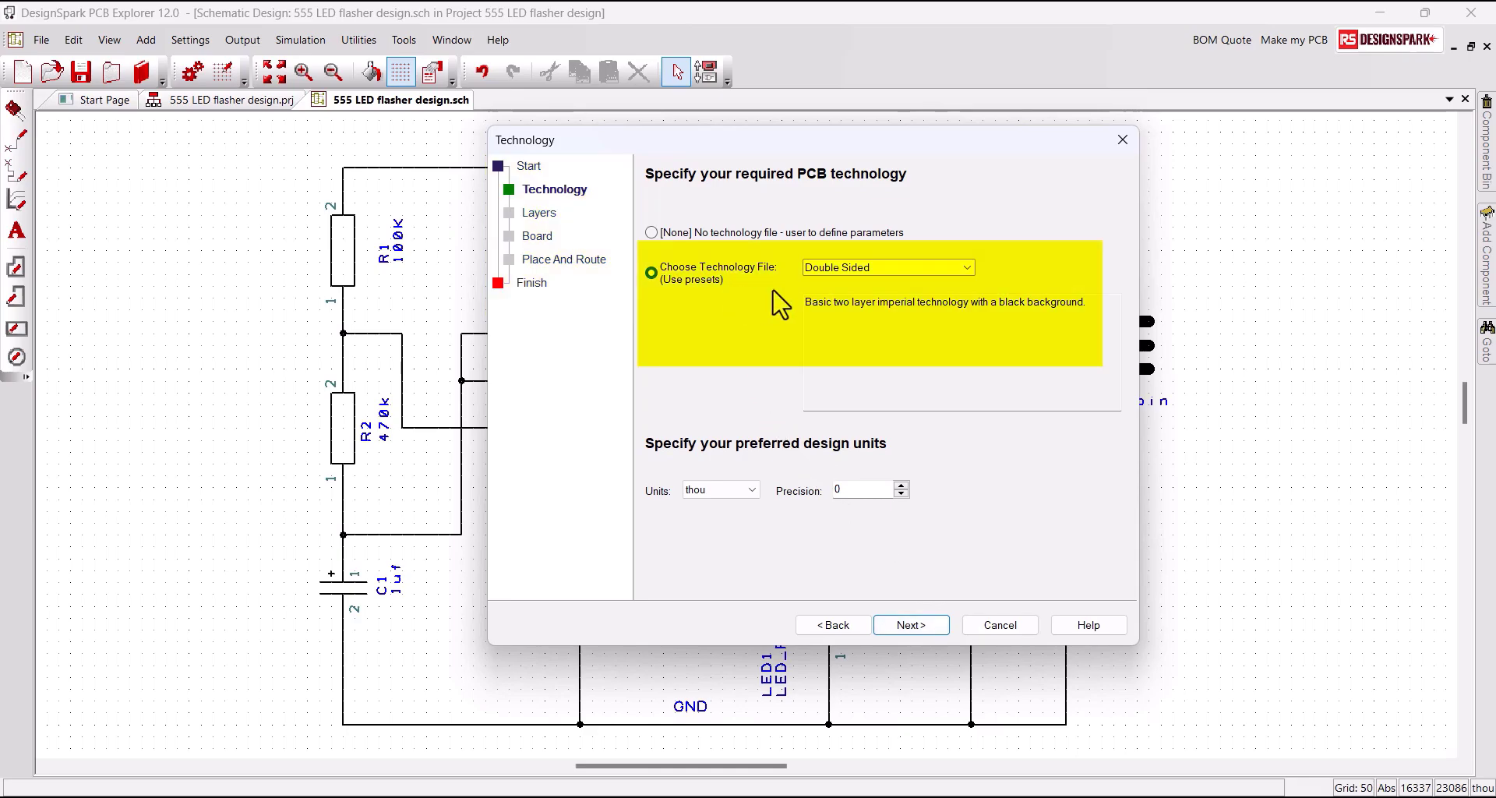
left_click(966, 267)
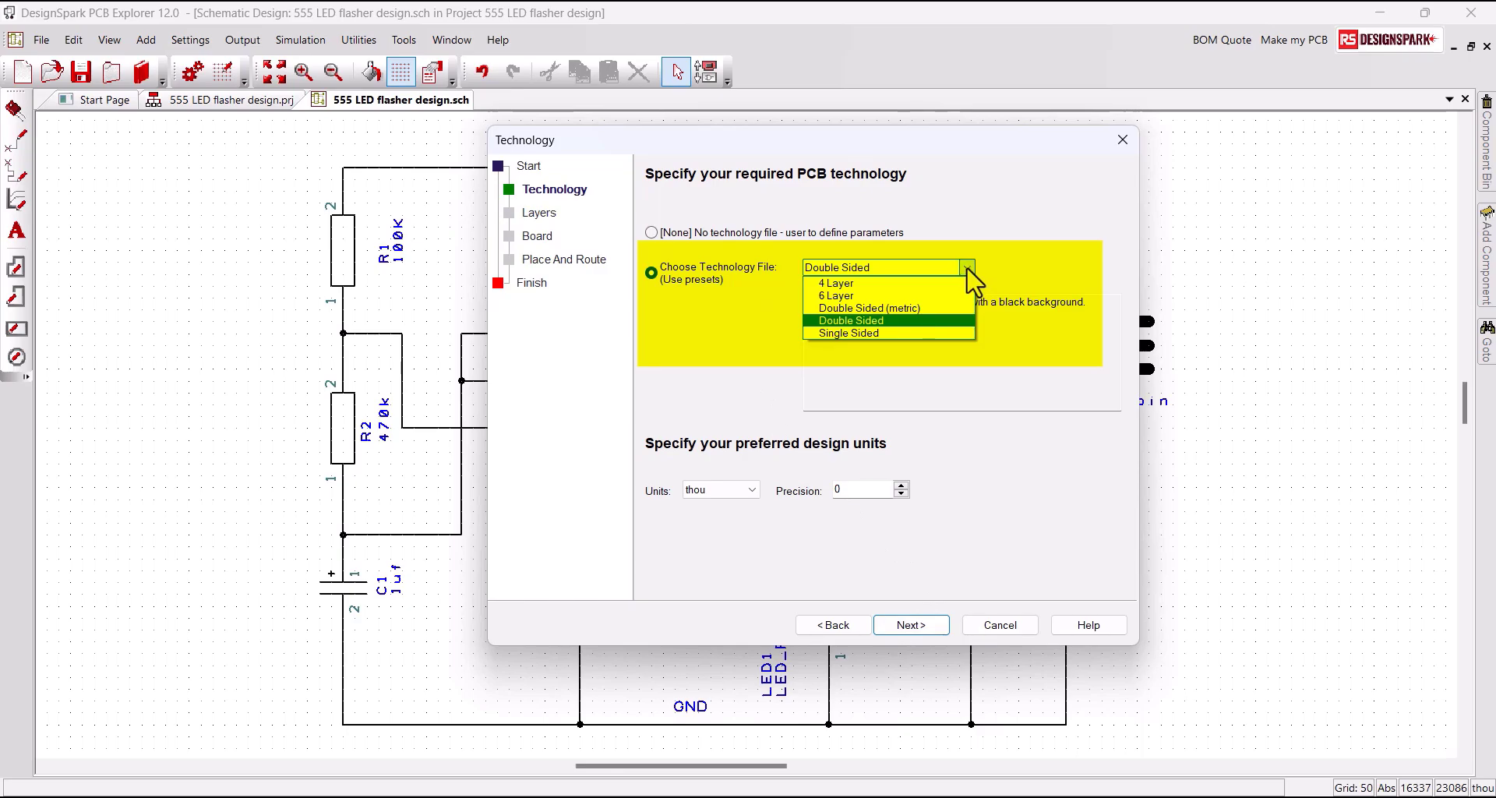
left_click(966, 267)
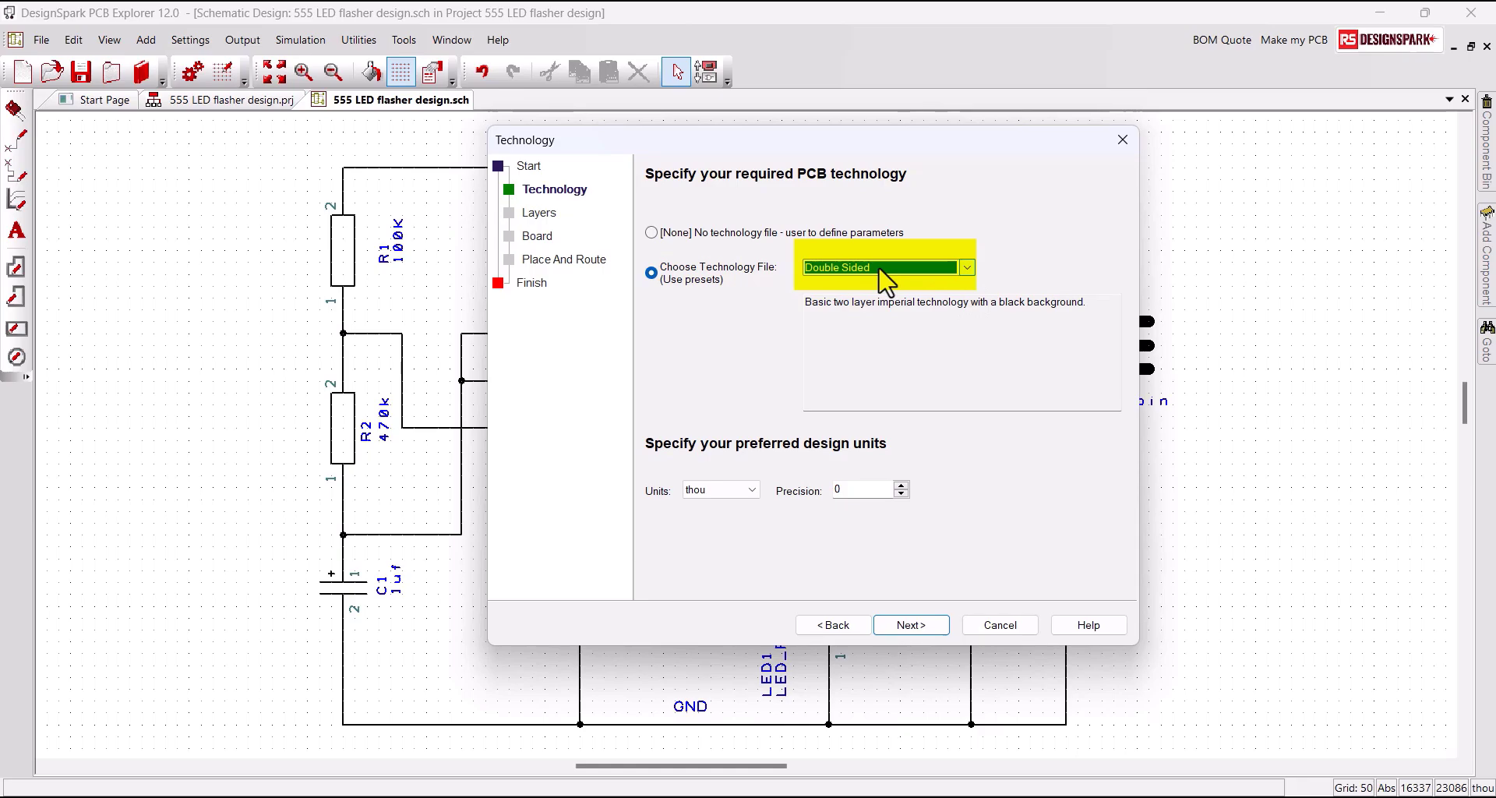
left_click(904, 626)
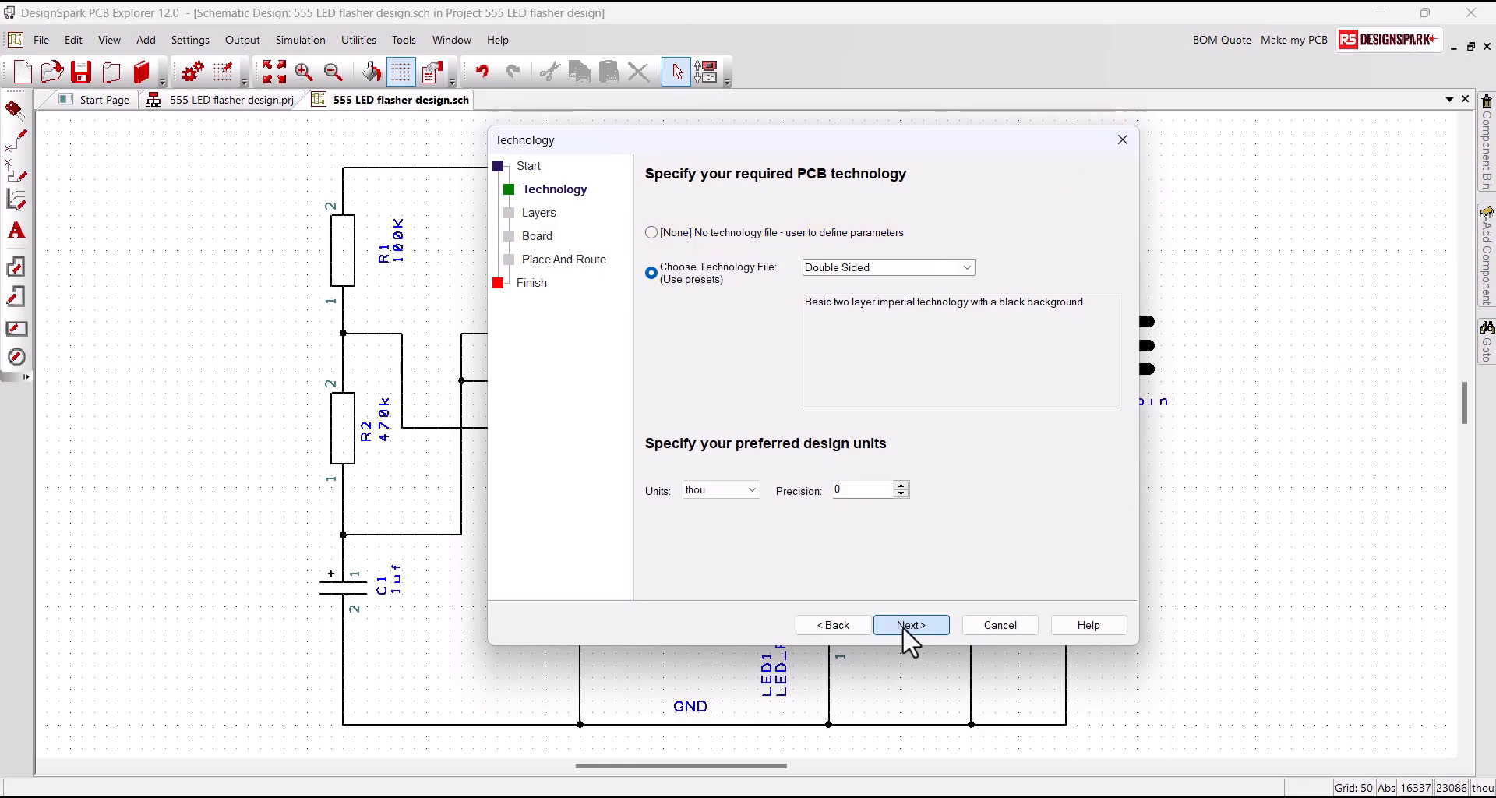
left_click(902, 625)
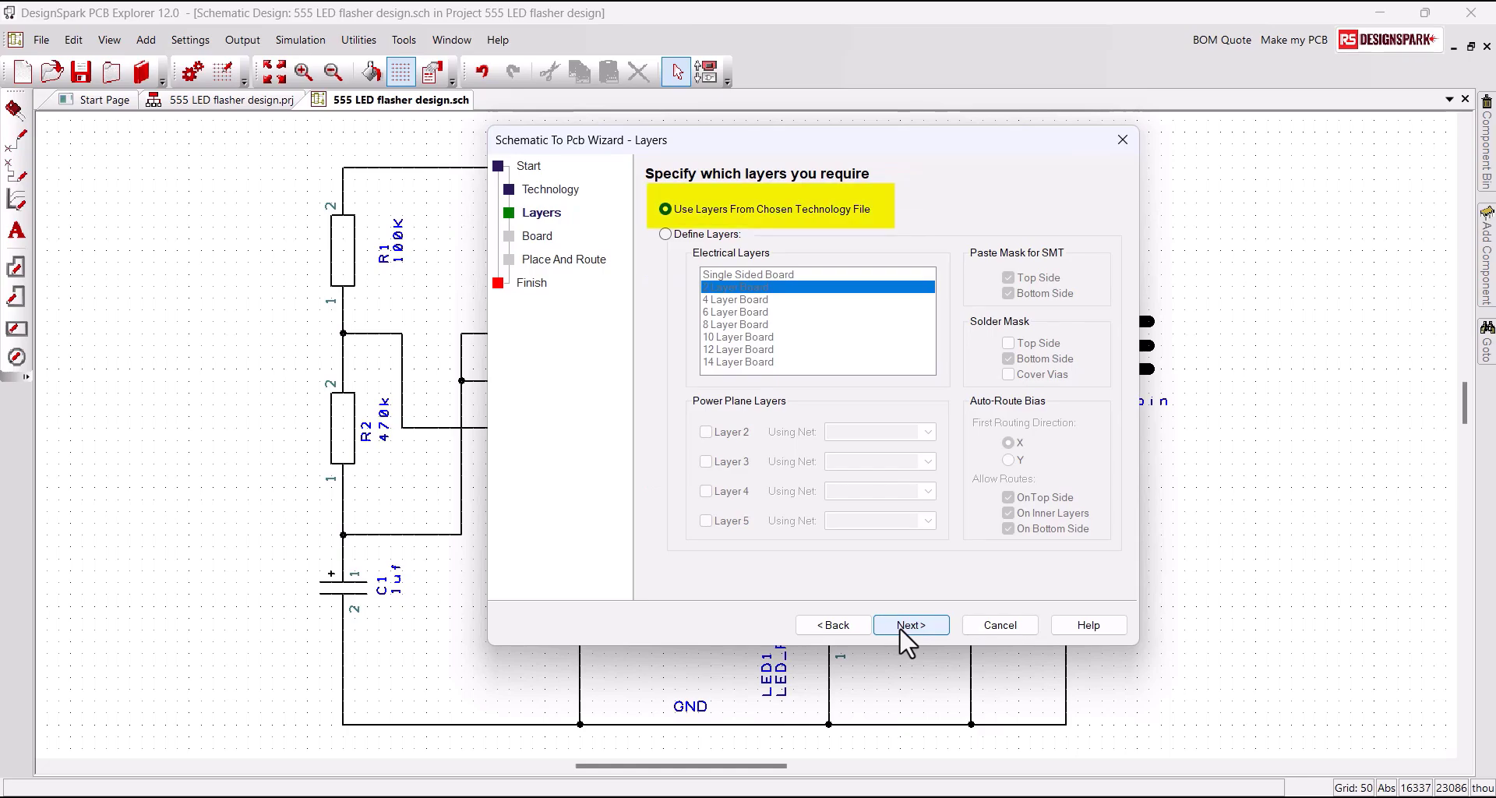
Step: Create the PCB using technology-file layers, a 3000 x 2000 thou board and components arranged outside it, added to the current project
left_click(902, 624)
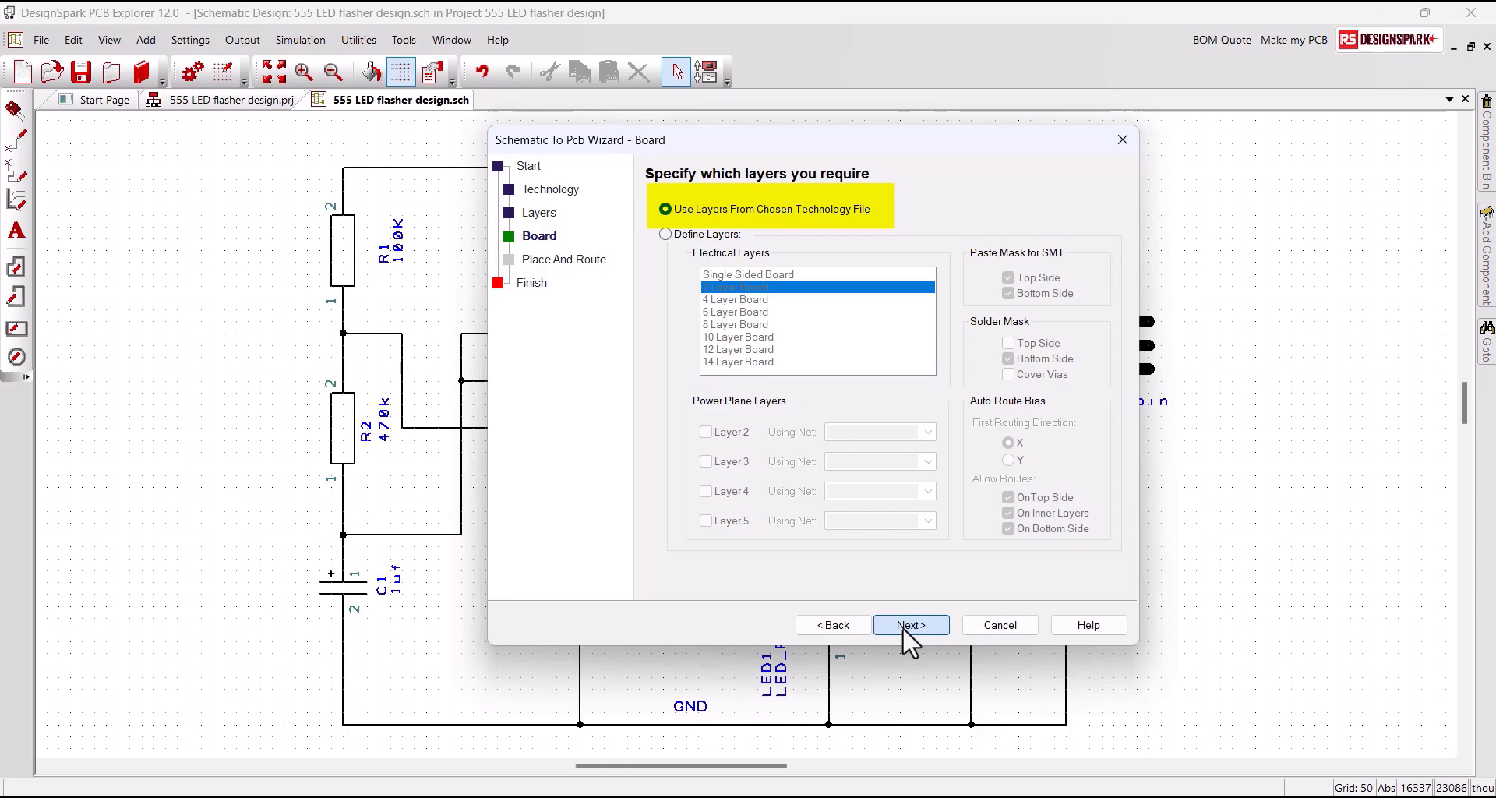
left_click(902, 625)
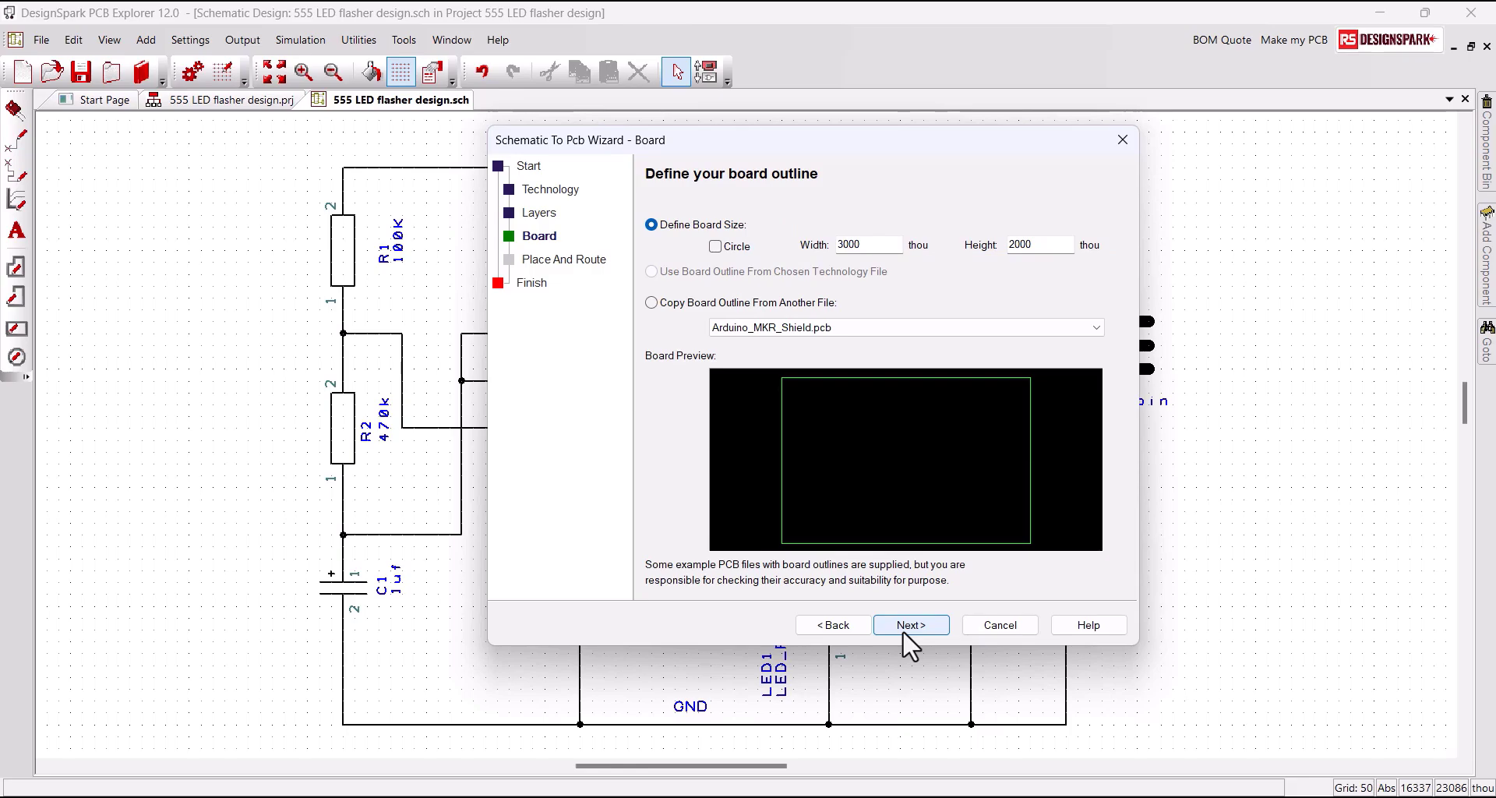
left_click(904, 625)
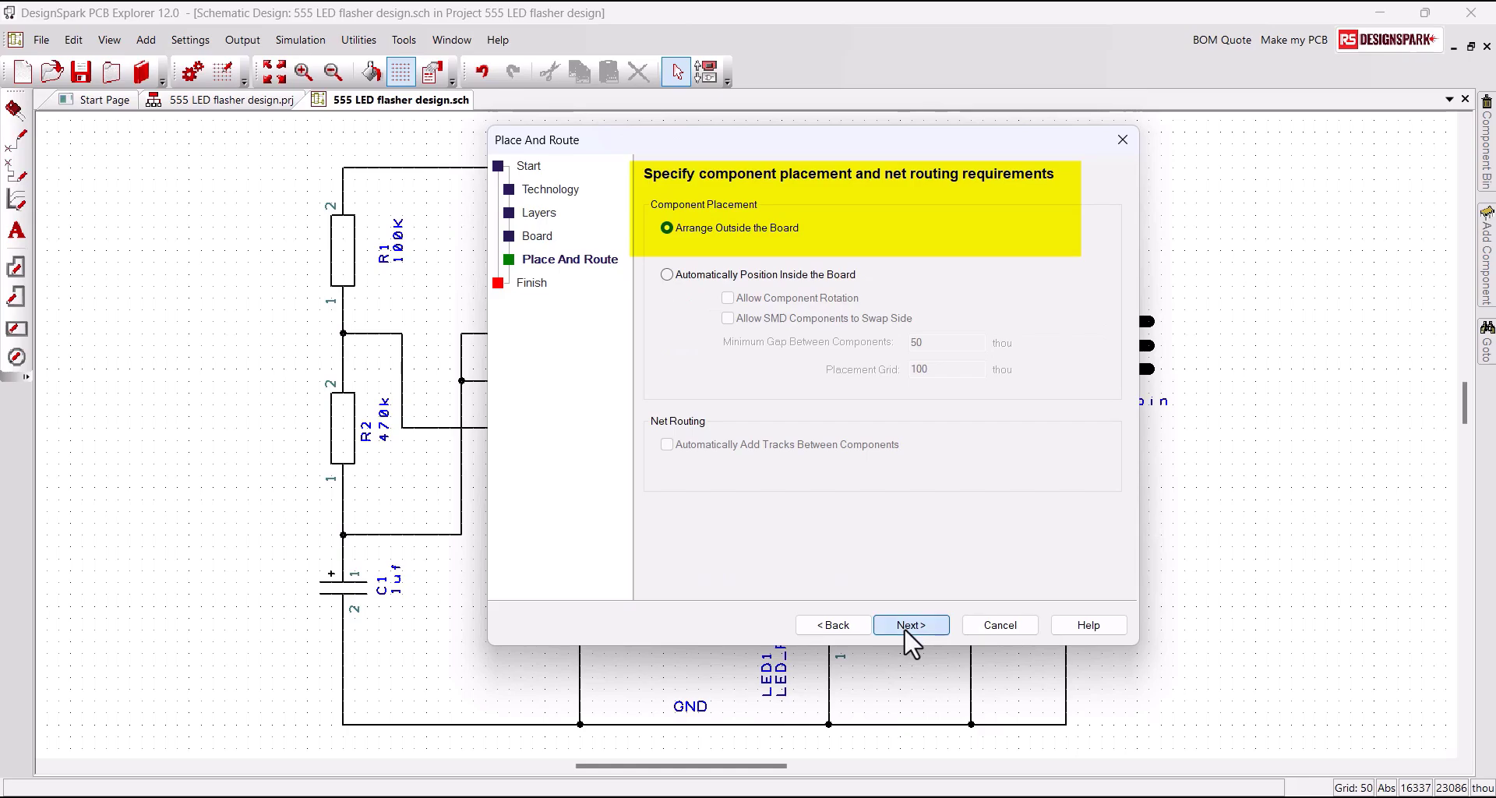
left_click(904, 625)
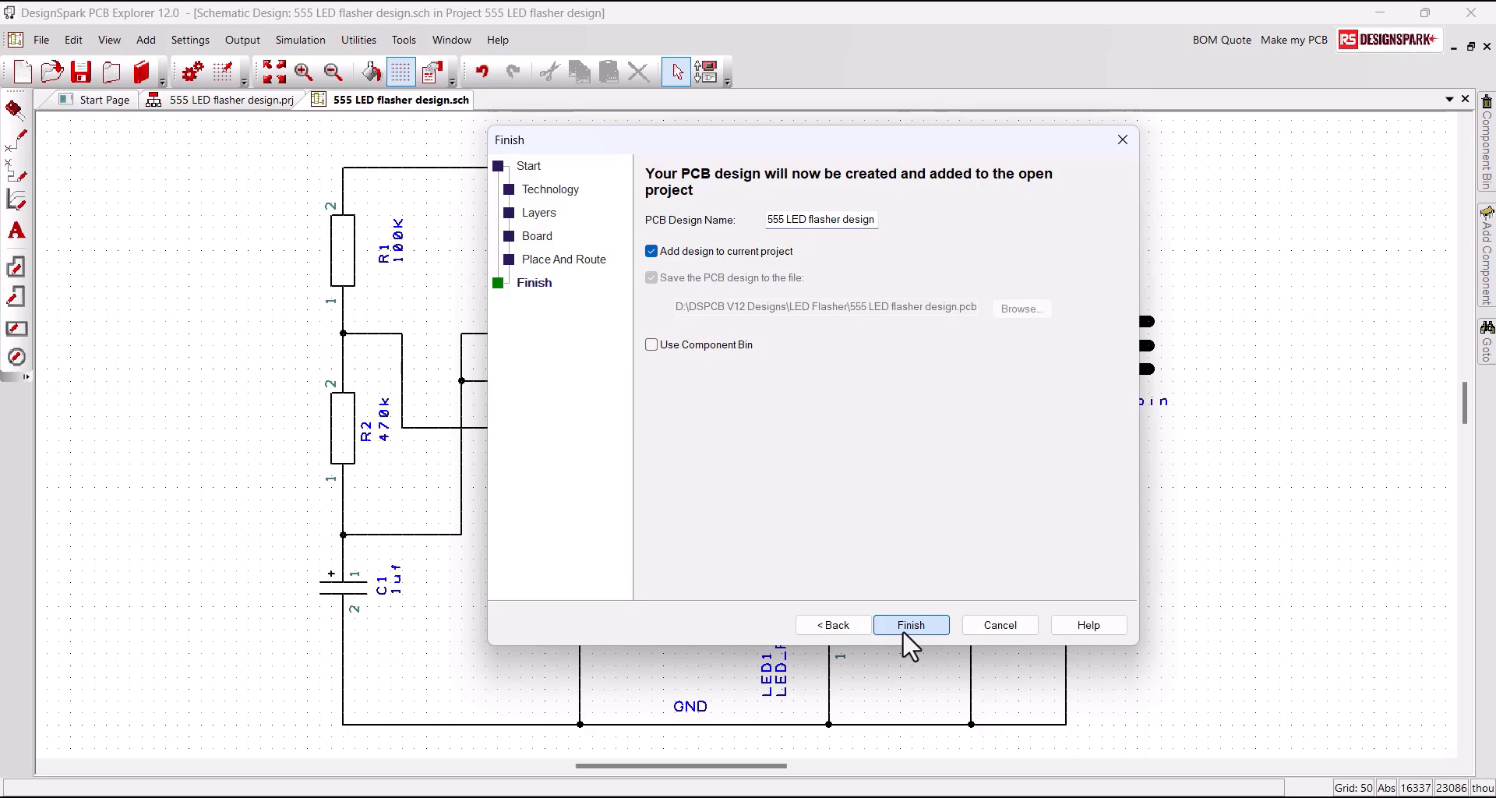
left_click(904, 631)
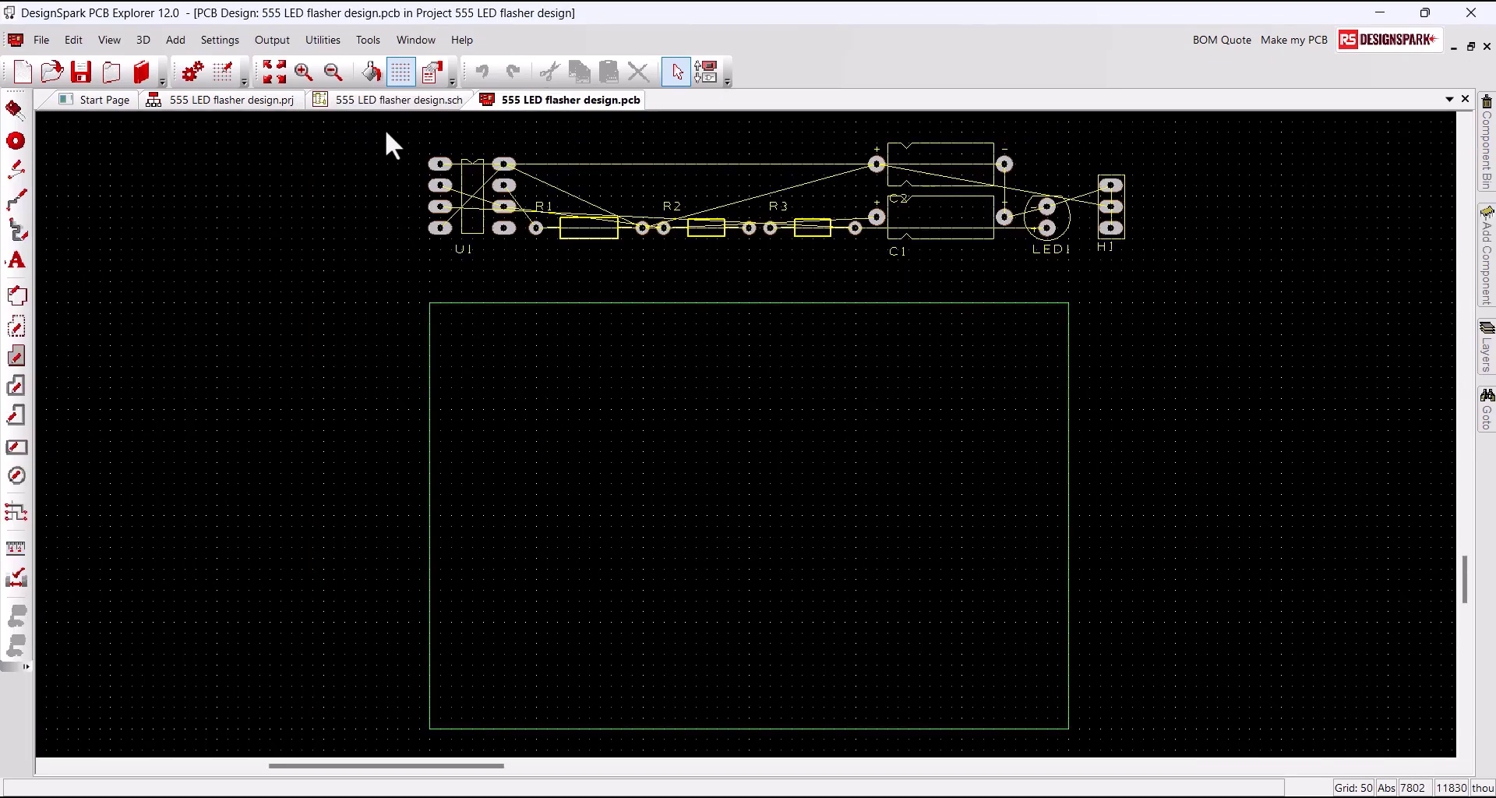
Step: Tile the schematic and PCB windows side by side and move U1 to about the middle of the board
left_click(412, 39)
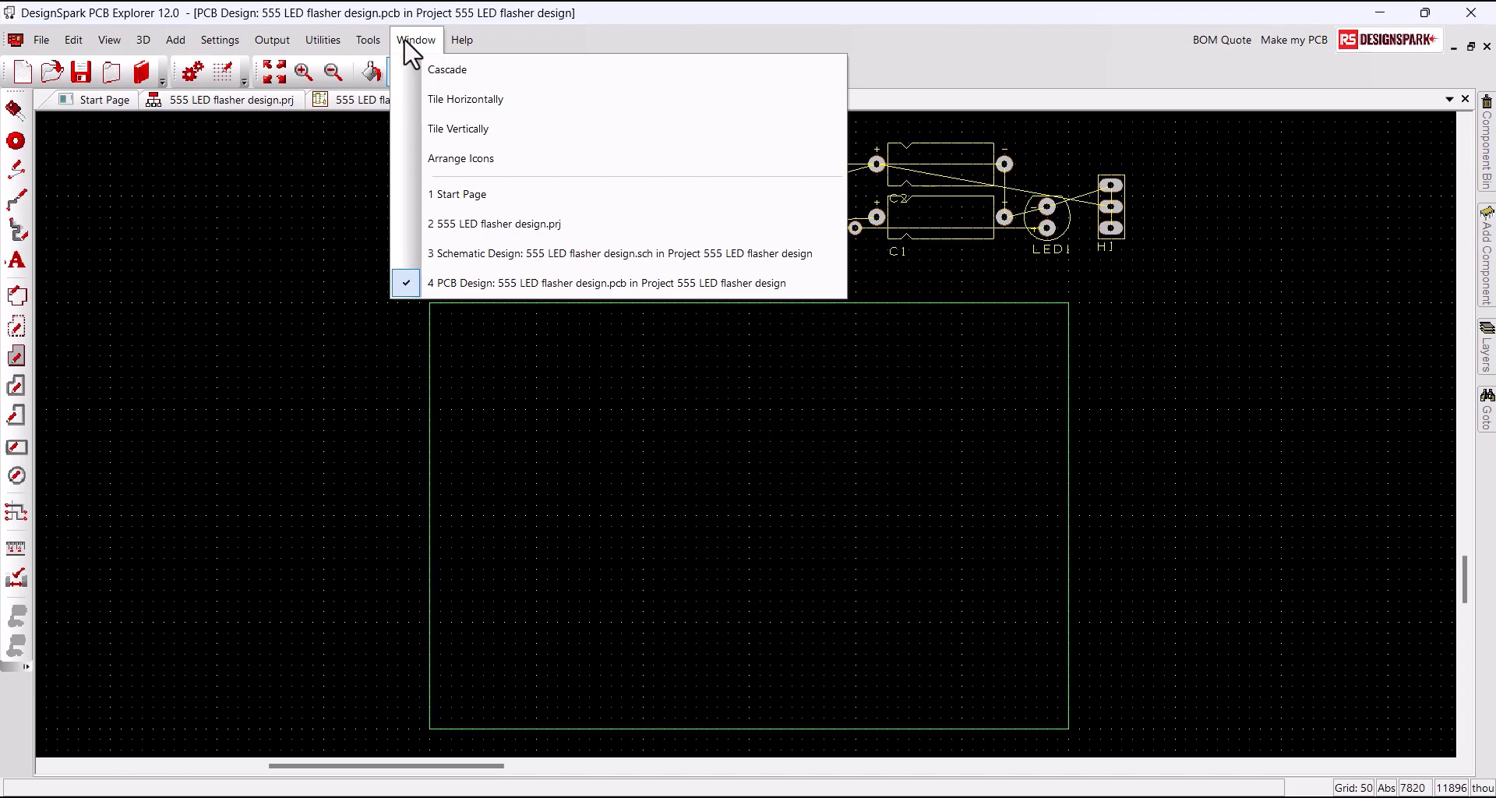
left_click(466, 99)
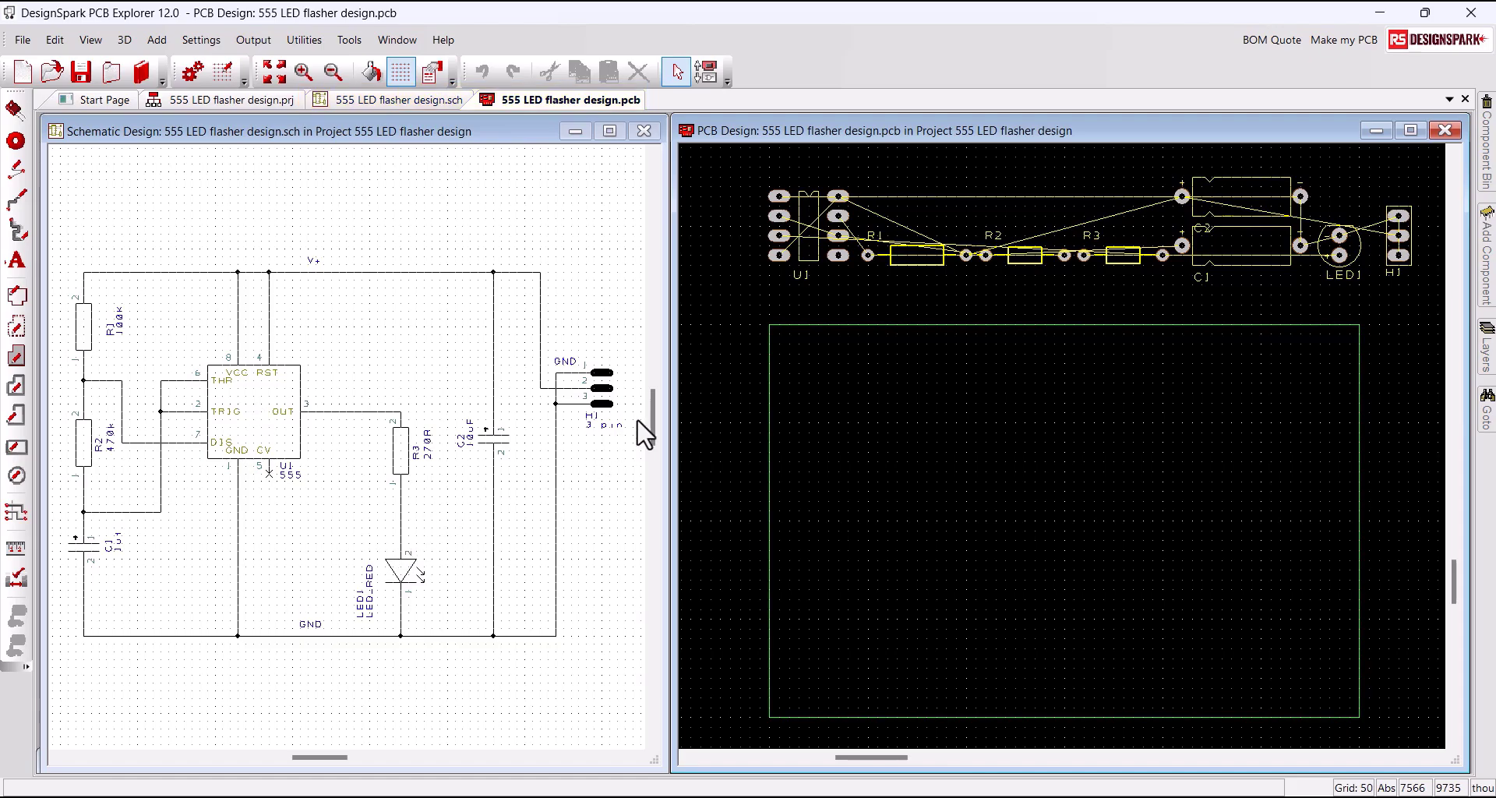
left_click(815, 259, "shift")
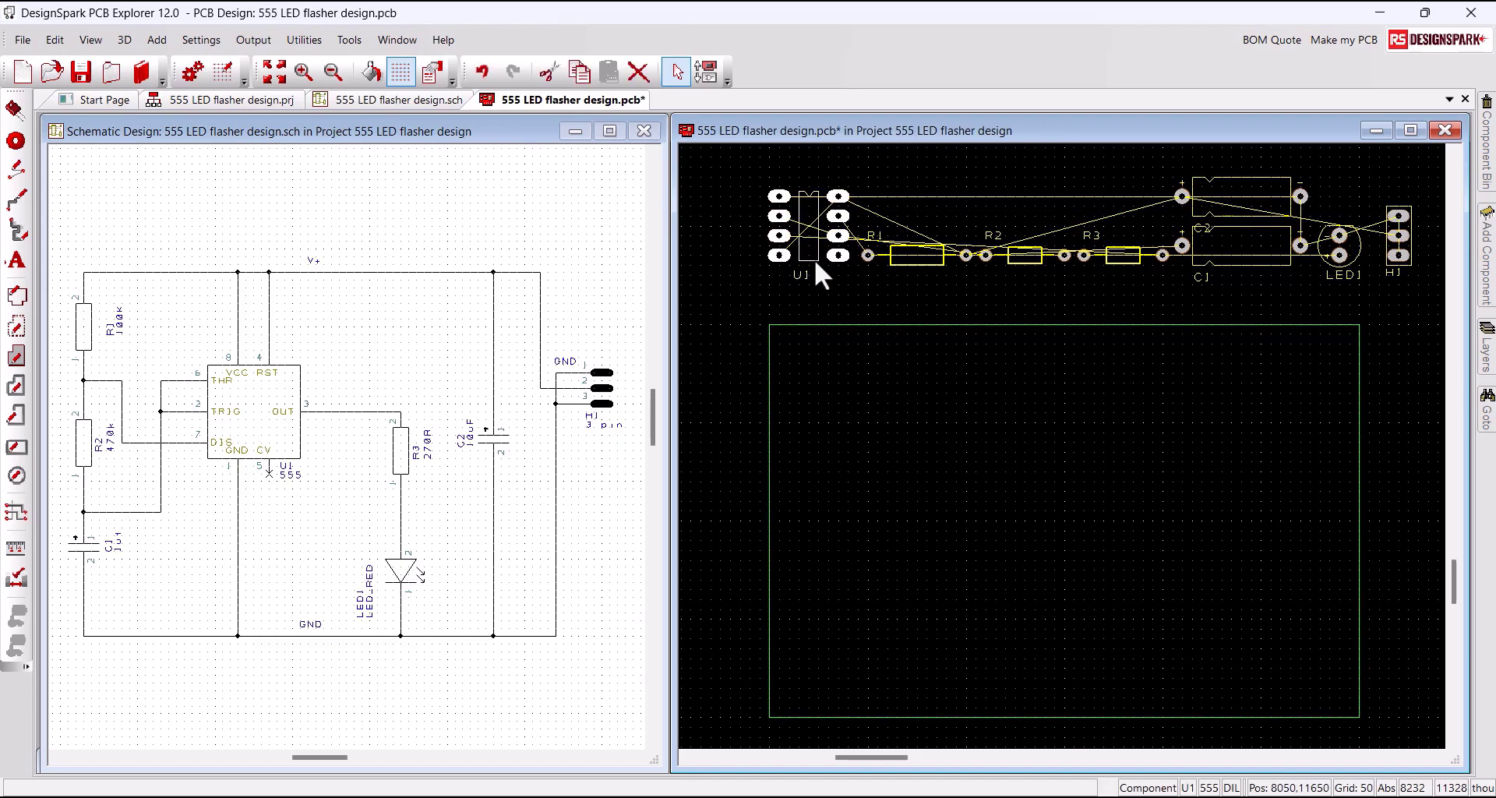
left_click_drag(818, 264, 1041, 560)
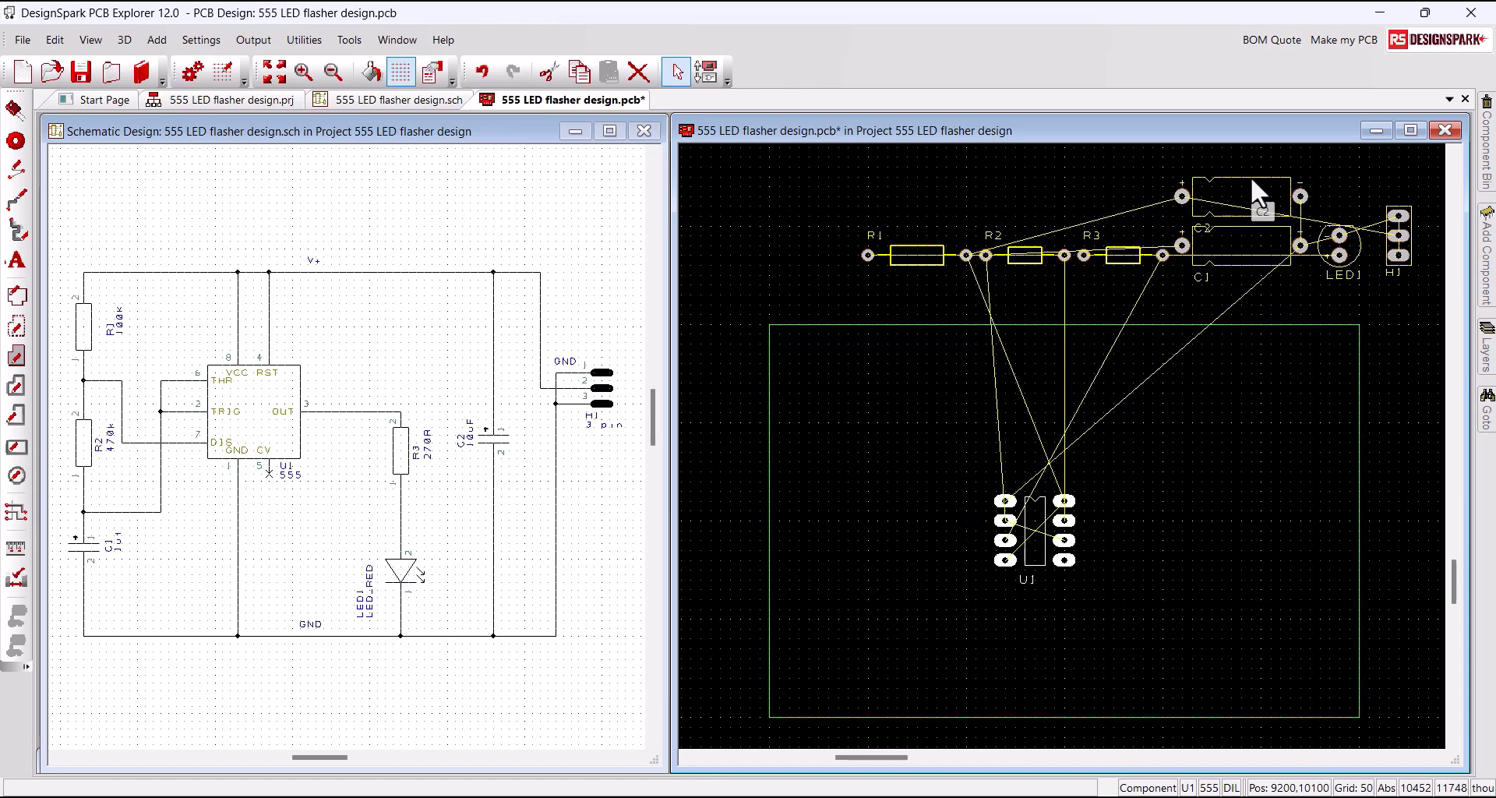
Step: Move capacitor C2 onto the board just above U1, rotated 180° so its positive pad faces right
left_click_drag(1251, 177, 1159, 426)
key("r")
key("r")
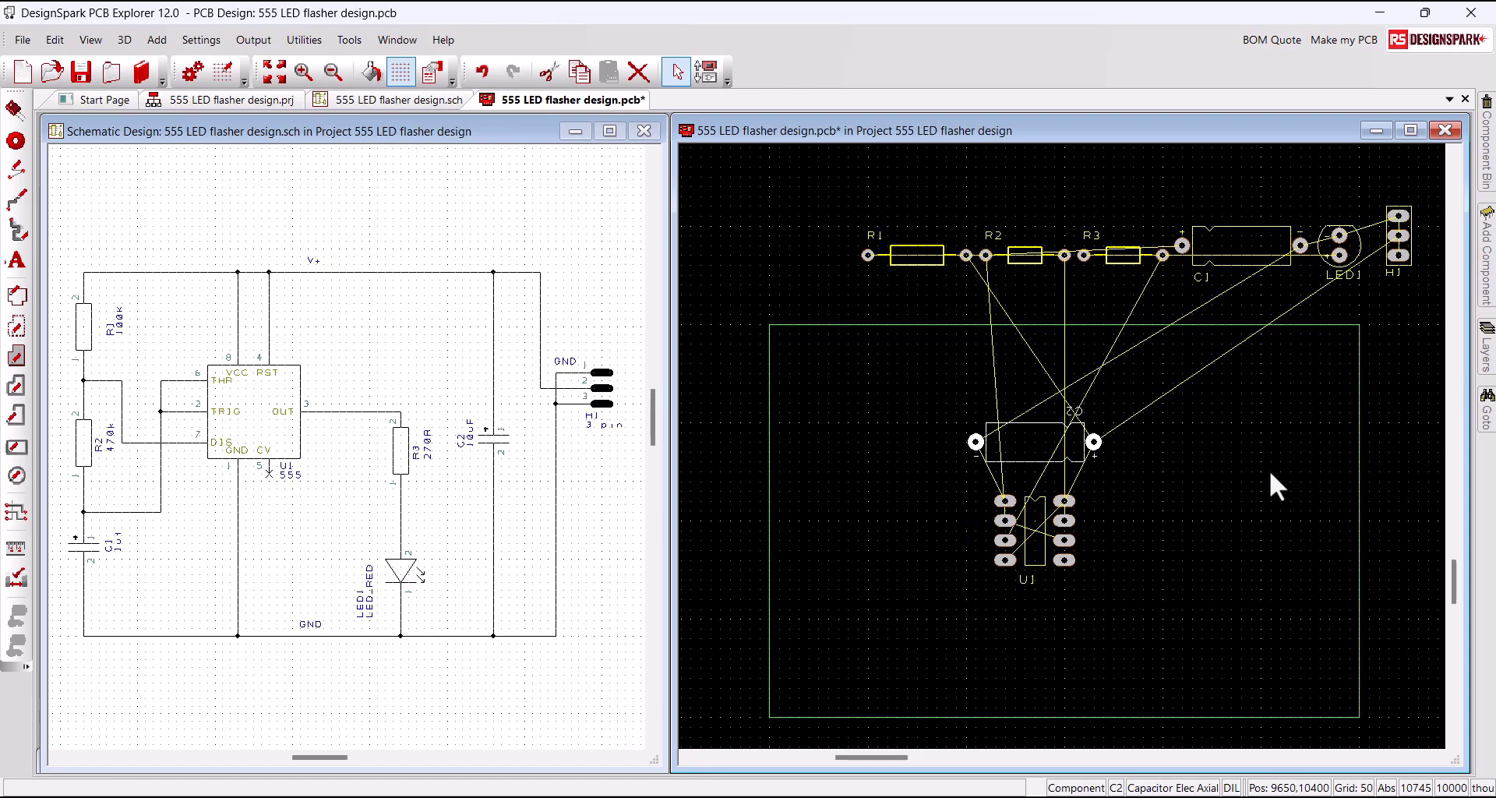
Step: Place R3 below U1 rotated 180°, and LED1 beside its right end, rotated so both its pads line up with R3
left_click(1128, 260)
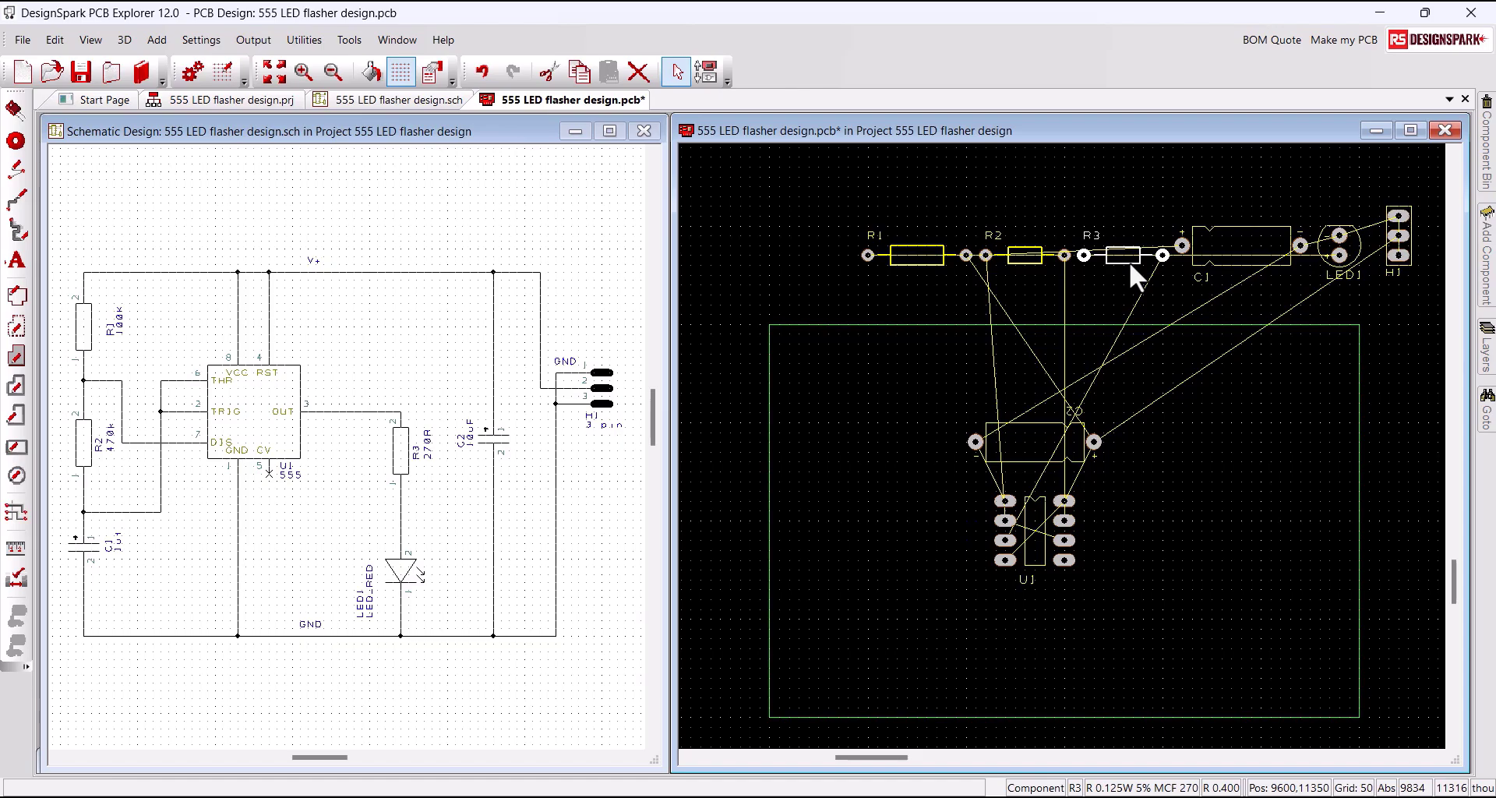
left_click_drag(1129, 261, 1091, 628)
key("r")
key("r")
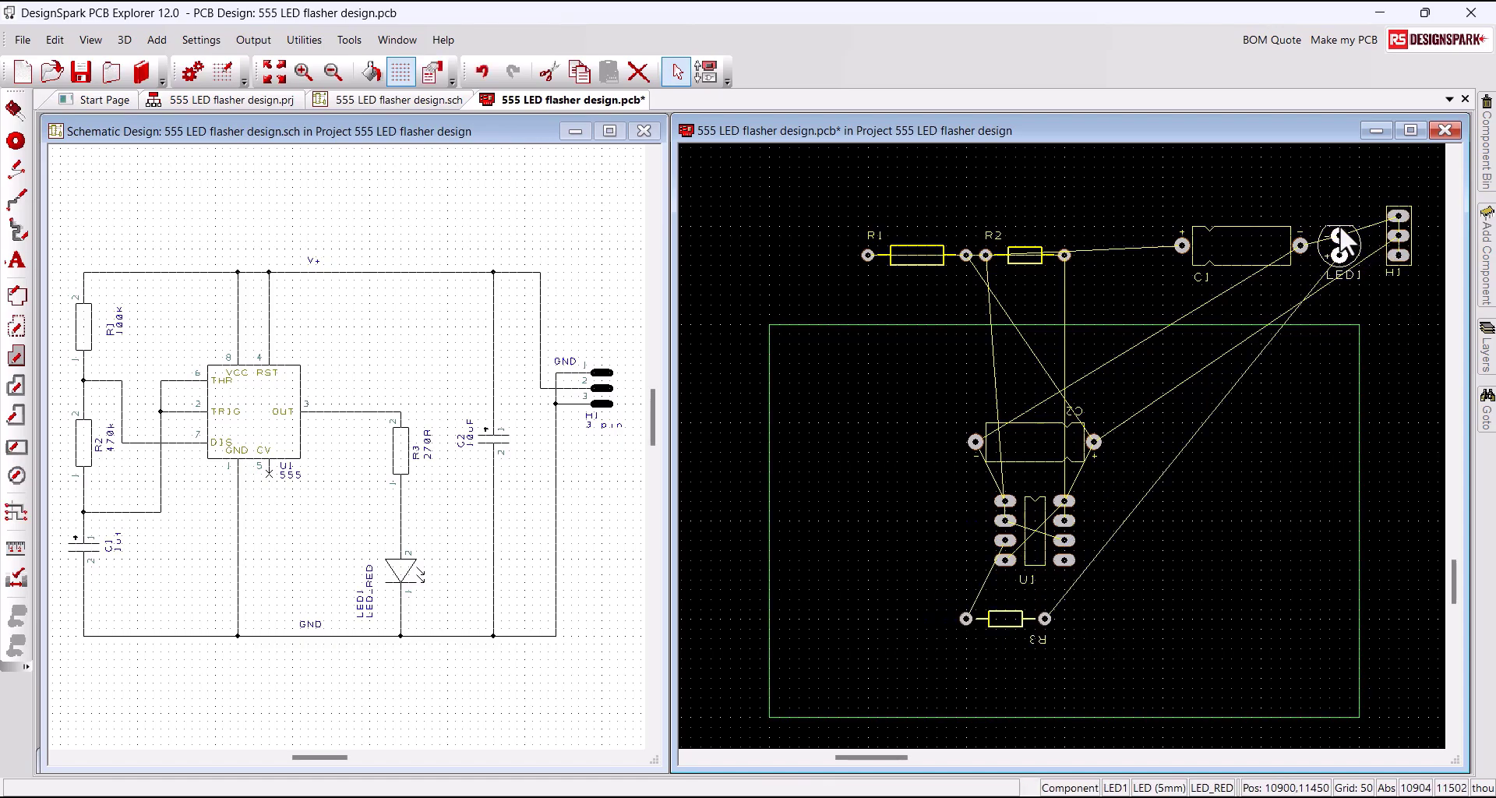
left_click_drag(1339, 224, 1117, 610)
key("r")
key("r")
left_click(1164, 623)
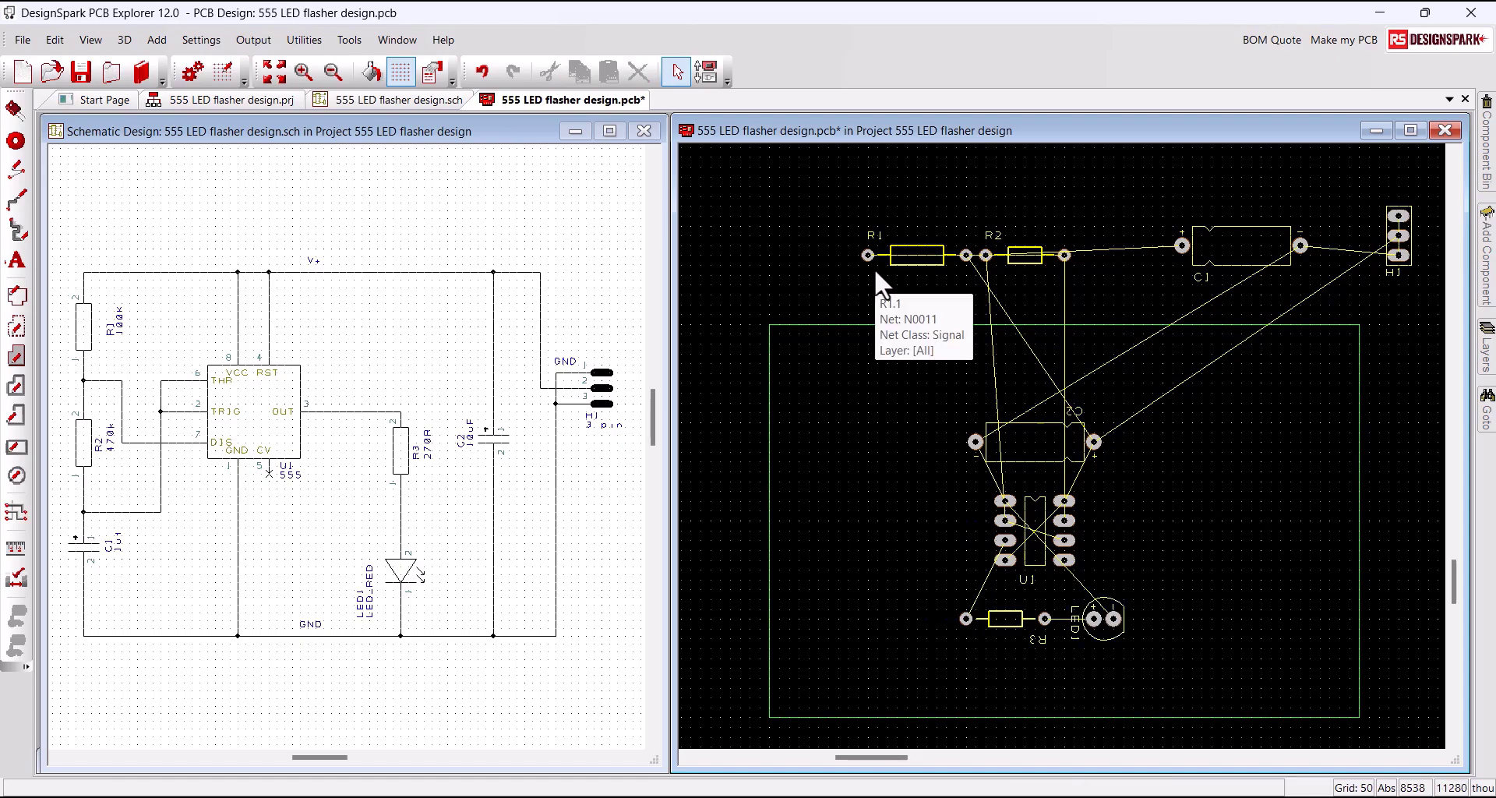
Step: Place resistors R1 and R2 vertically side by side to the right of U1
left_click(896, 264)
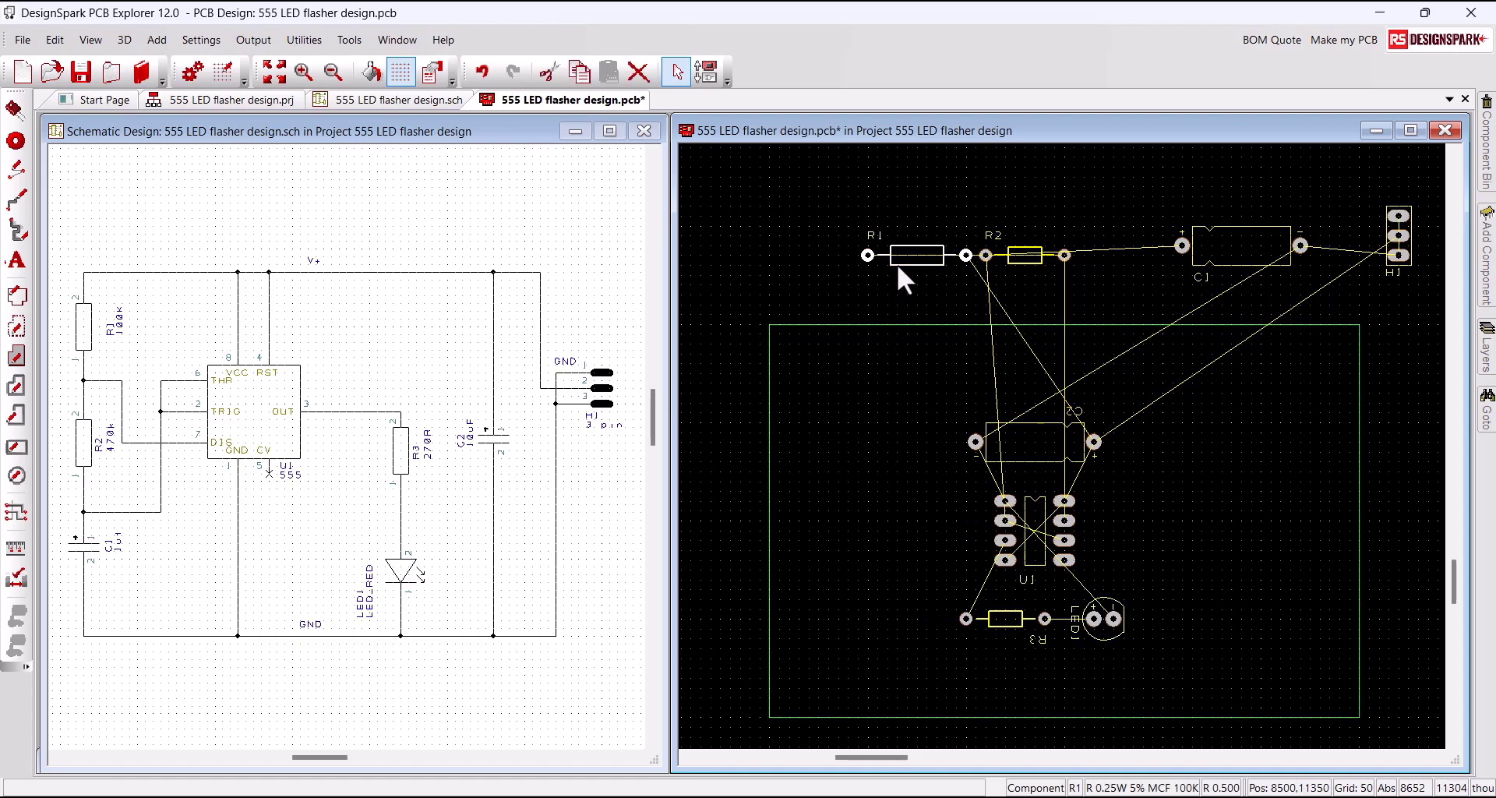
left_click_drag(895, 263, 1188, 532)
key("r")
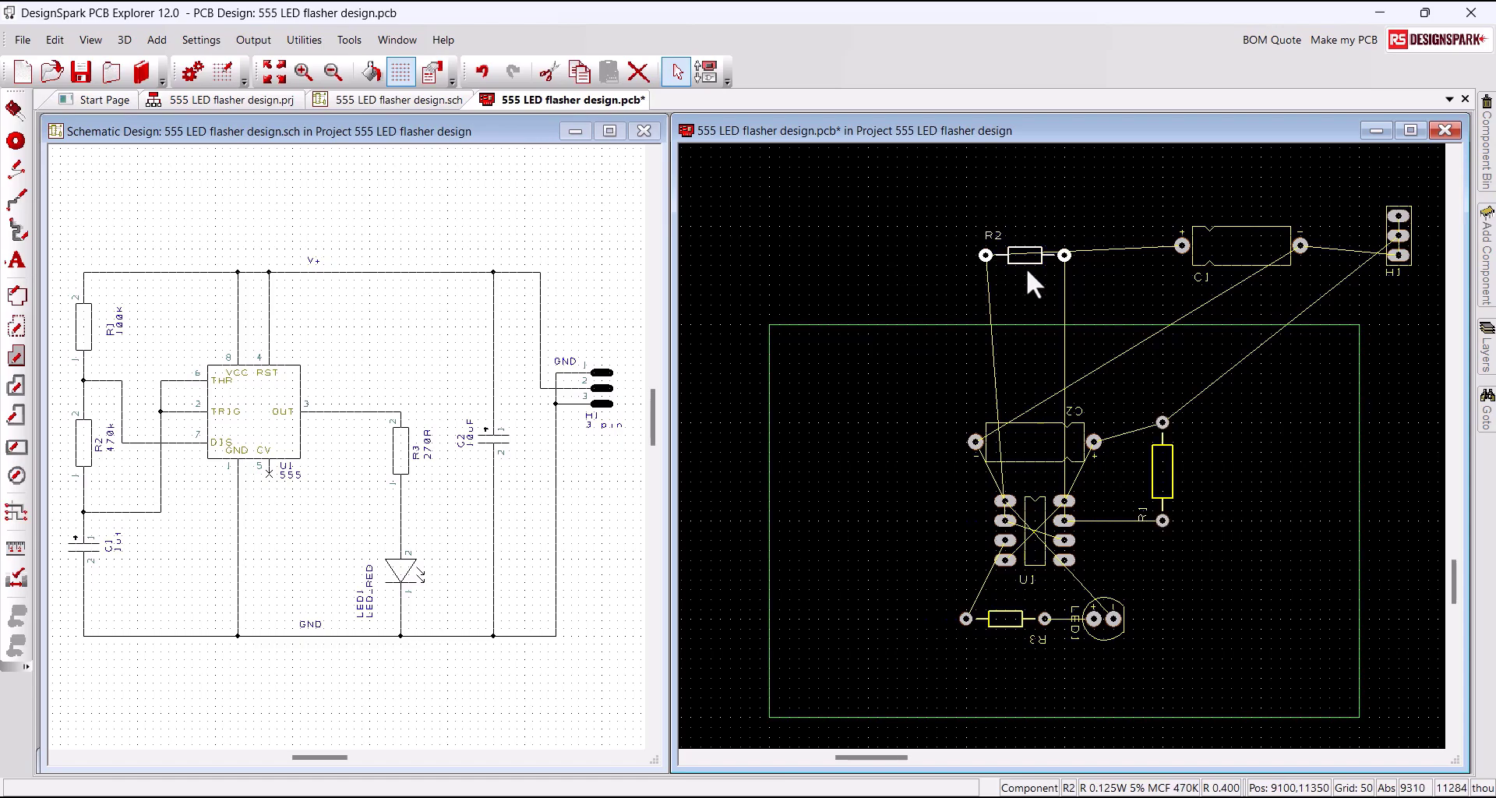
left_click_drag(1027, 271, 1235, 545)
key("r")
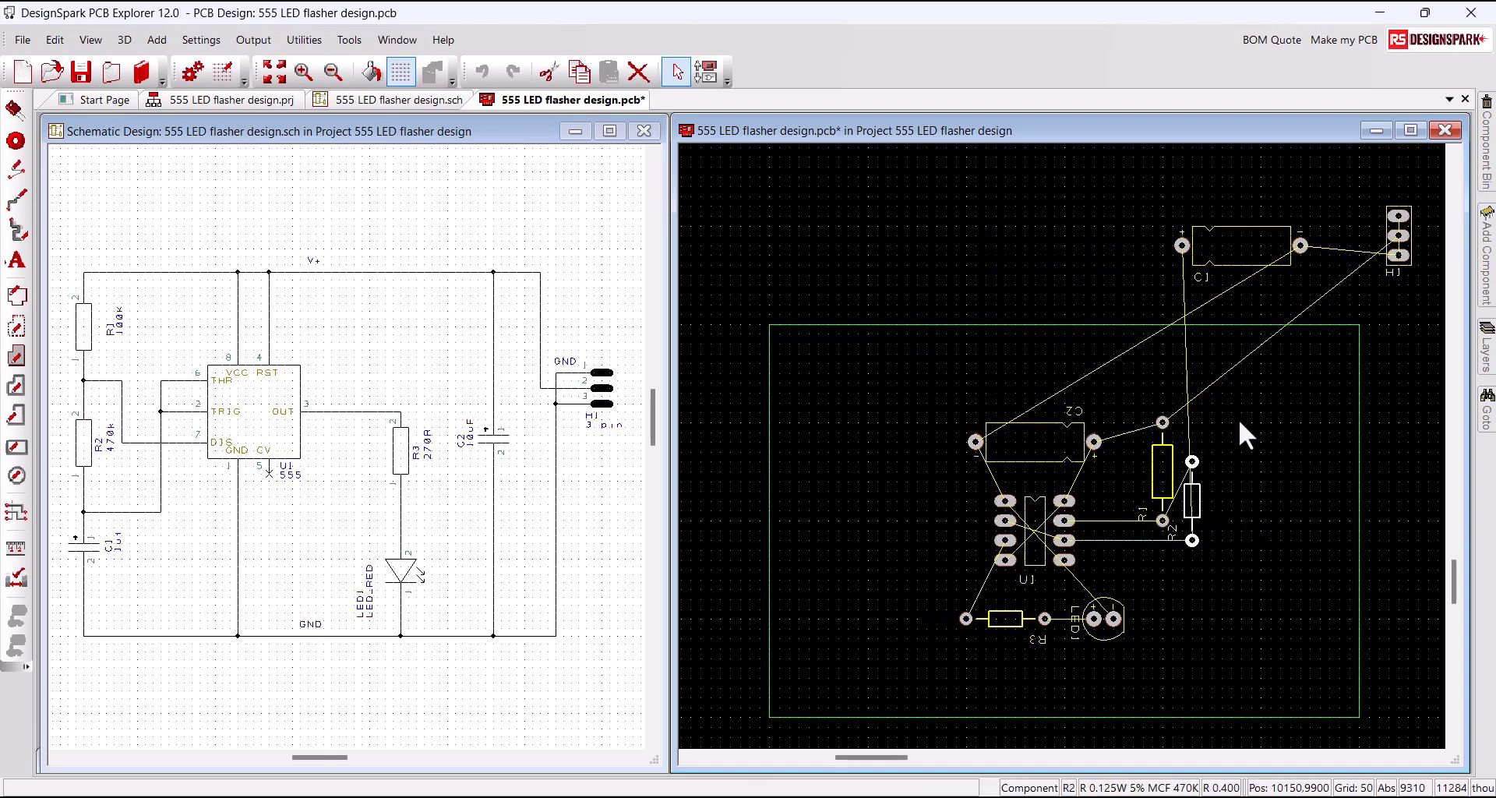
Step: Place C1 vertically to the right of R2 with its positive pad up, and header H1 near the board's right edge
left_click_drag(1243, 228, 1292, 469)
key("r")
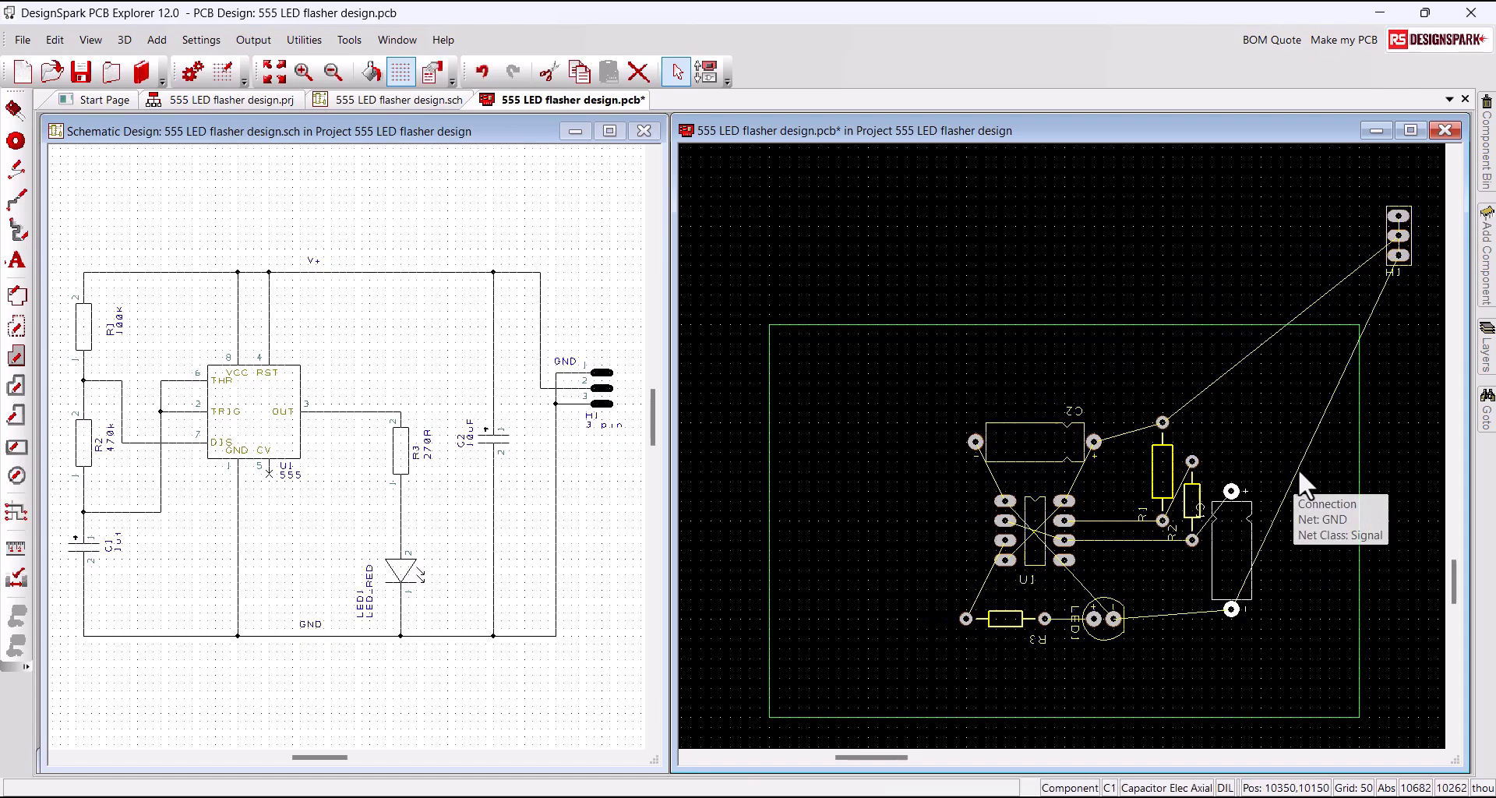
left_click_drag(1410, 264, 1333, 548)
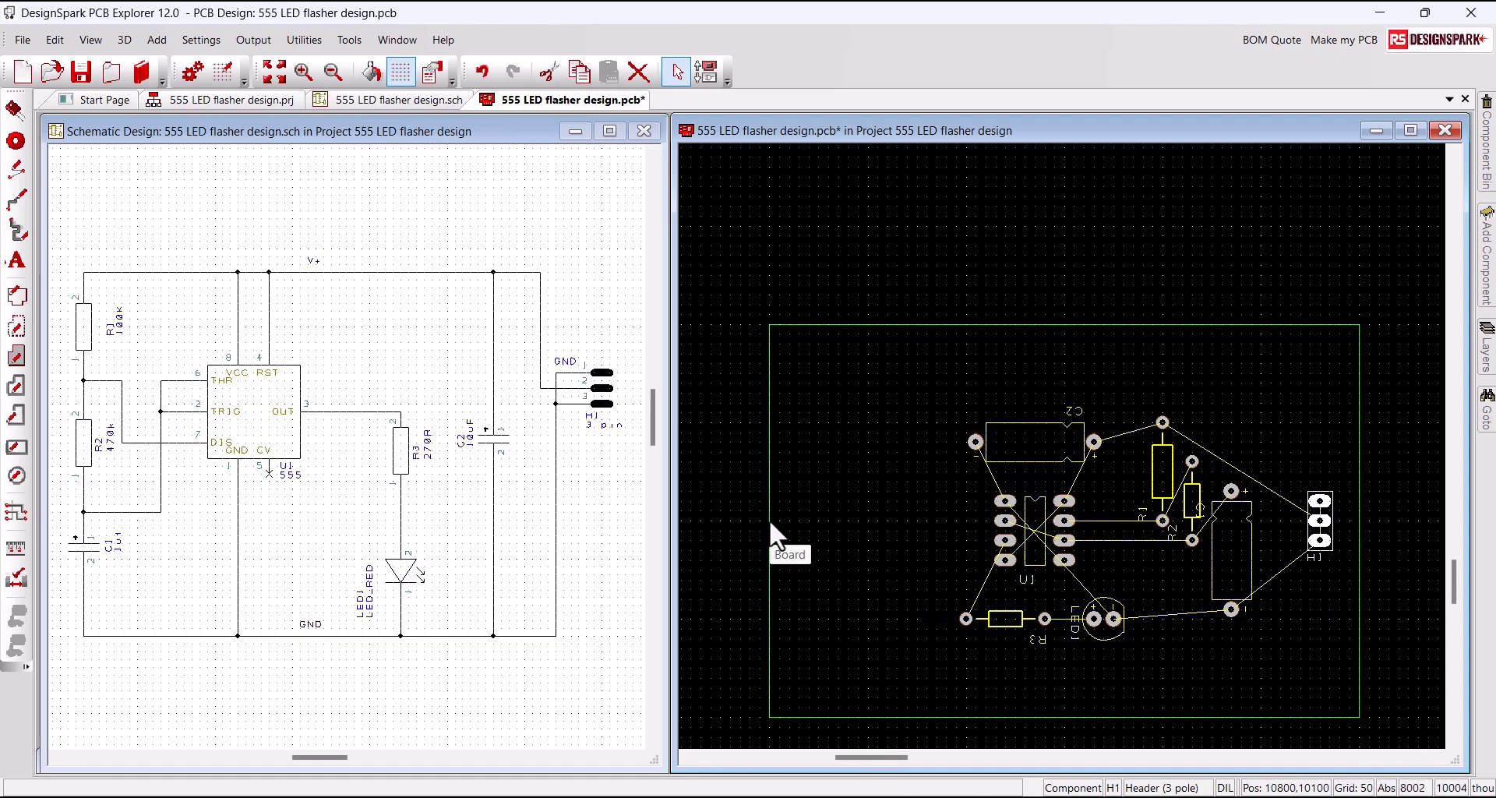
Step: Shrink the board outline to 2250 x 2000 thou by moving its left edge inward, and maximise the PCB design window
left_click_drag(771, 523, 919, 564)
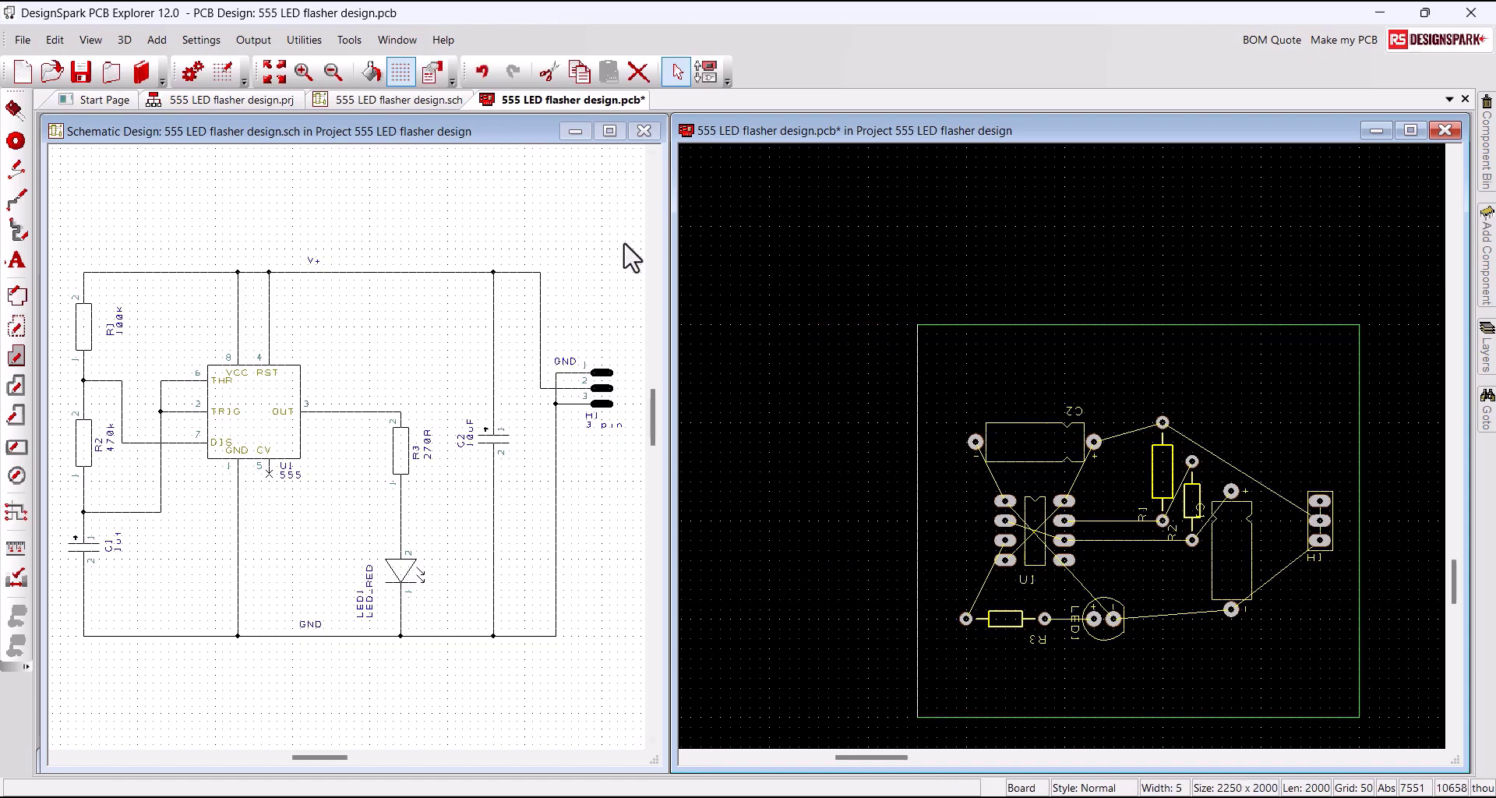
left_click(589, 137)
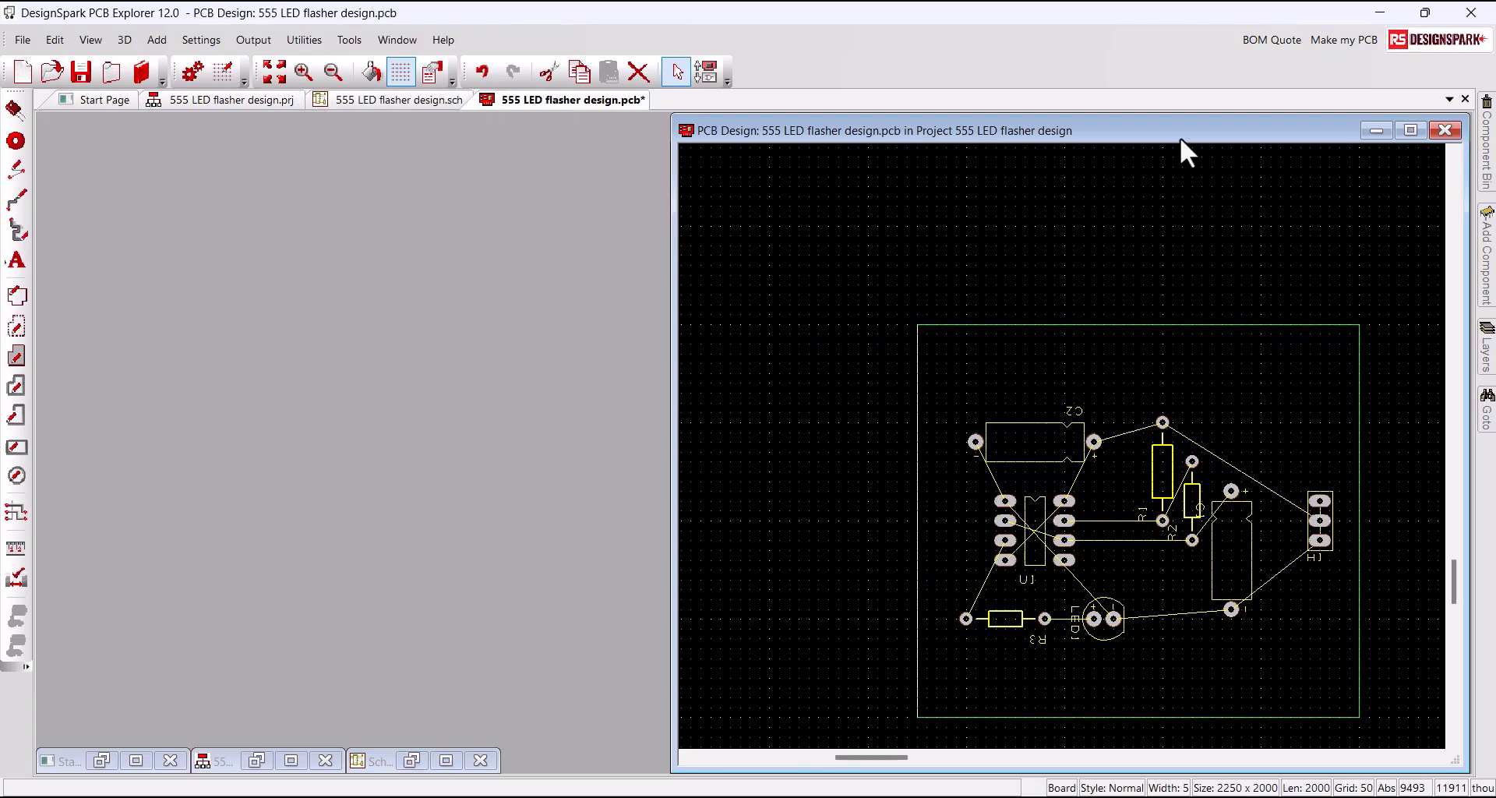
left_click(1408, 131)
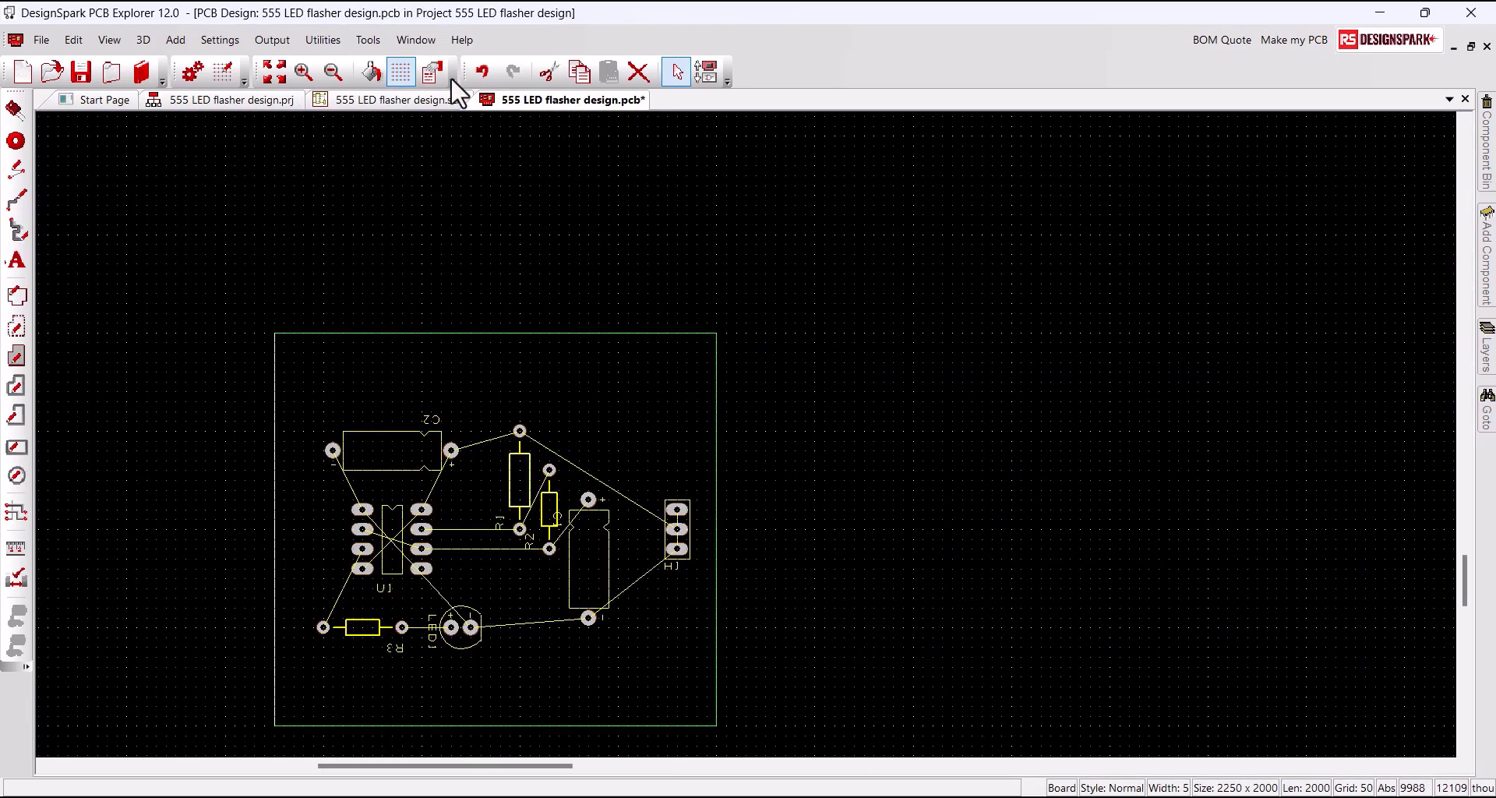
left_click(272, 73)
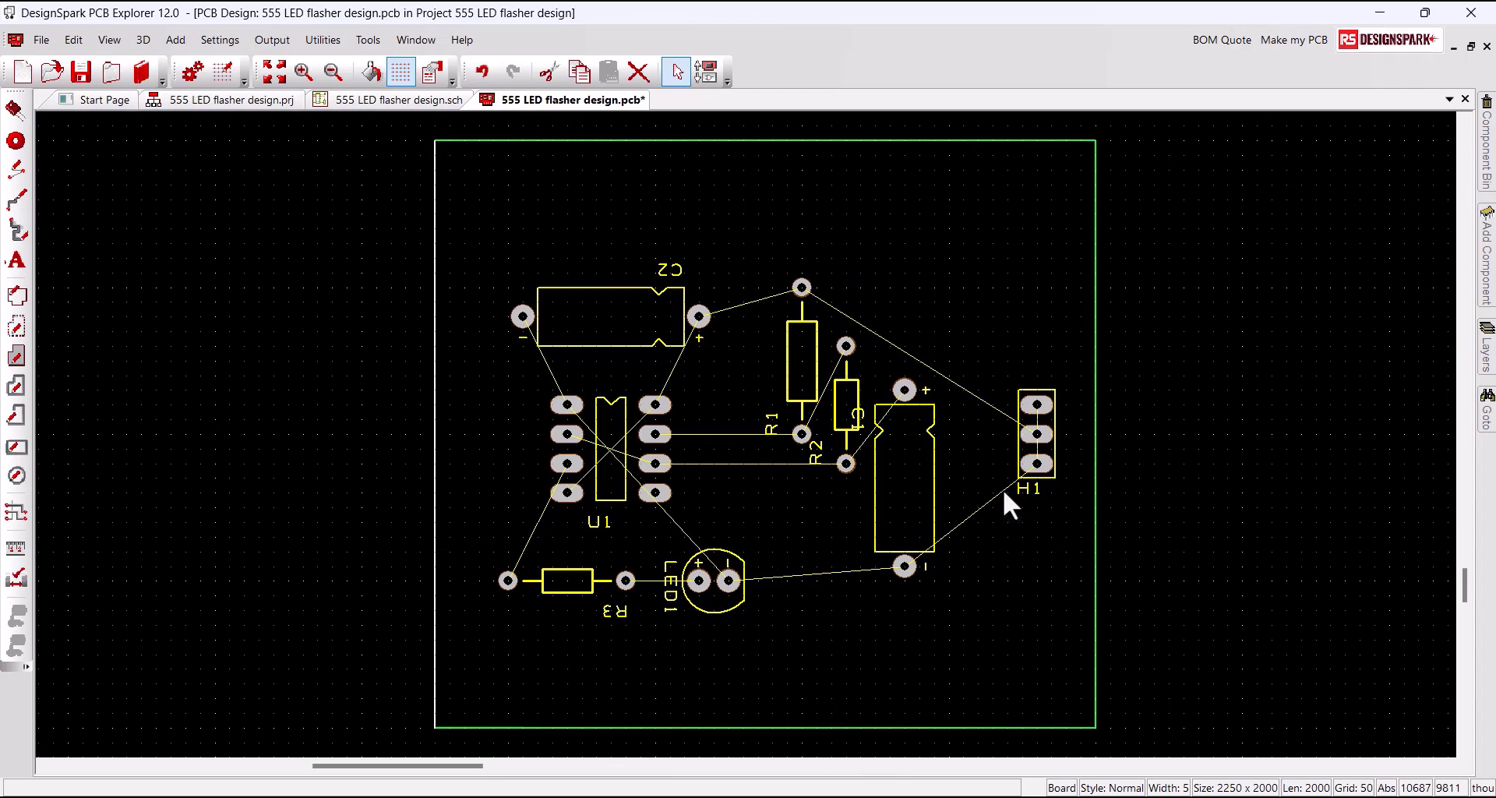
Step: Route the GND track from H1's bottom pad to C1's negative pad on the Bottom Copper layer
left_click_drag(1004, 493, 998, 522)
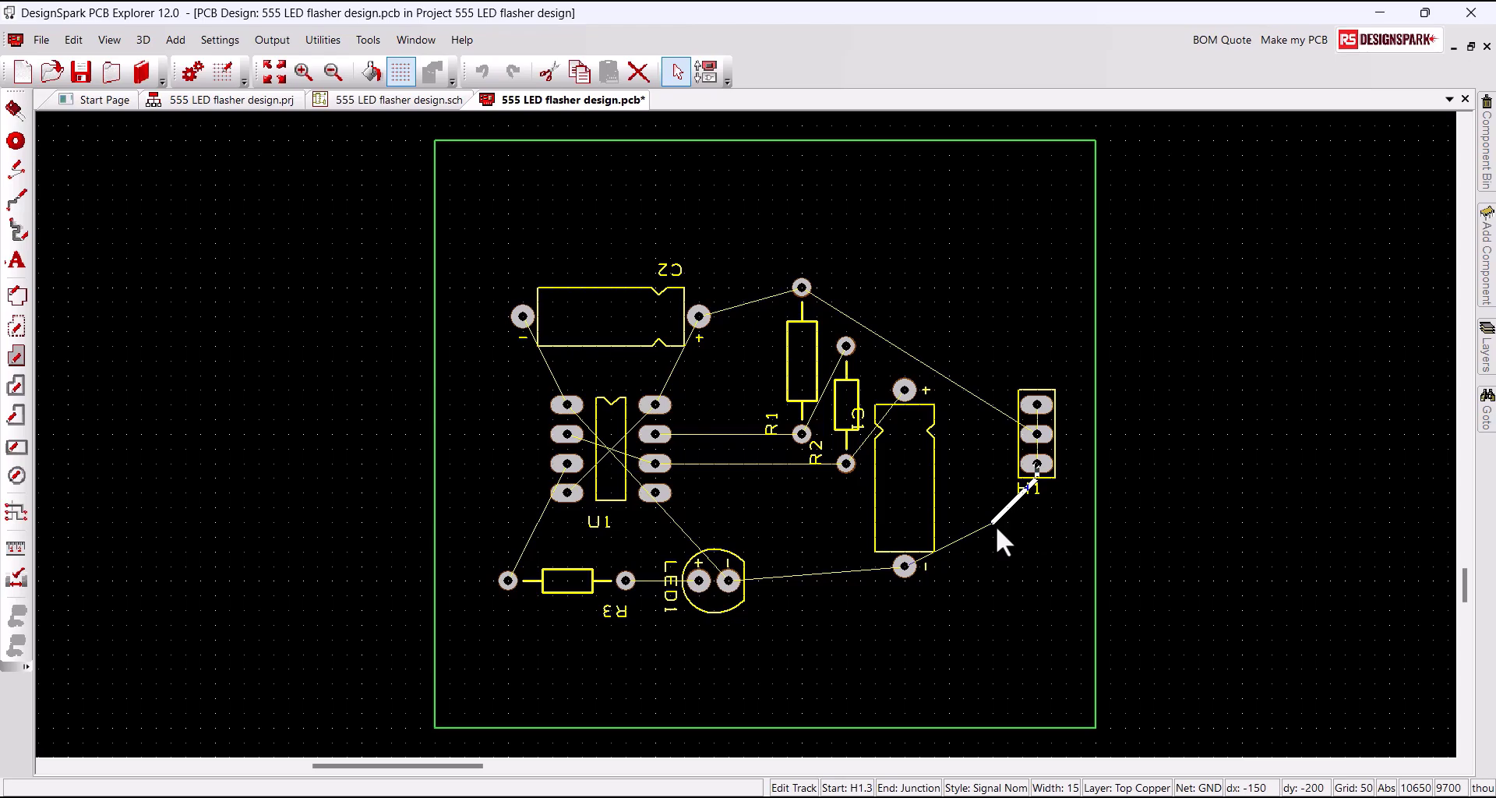
key("l")
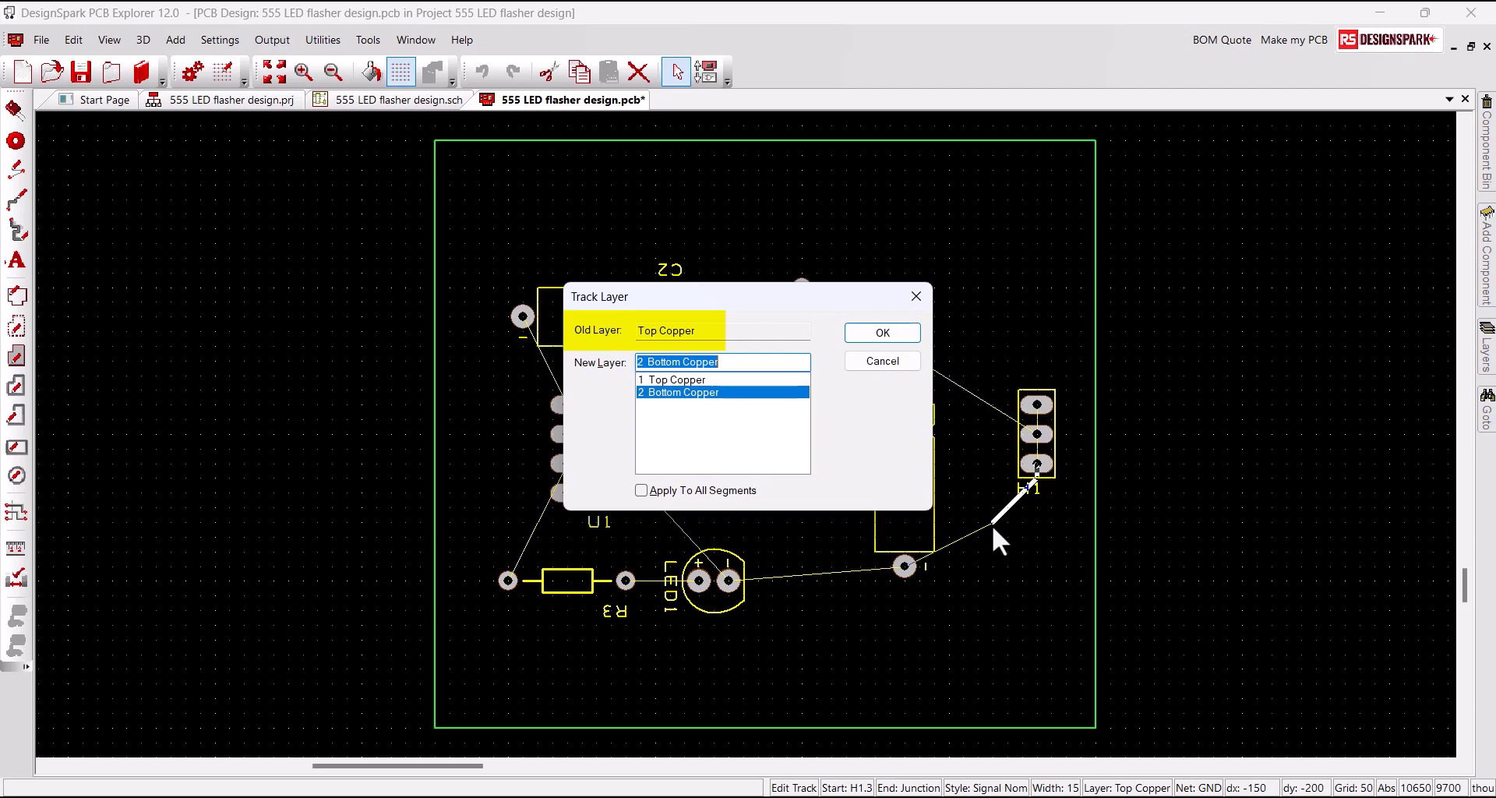
key("Escape")
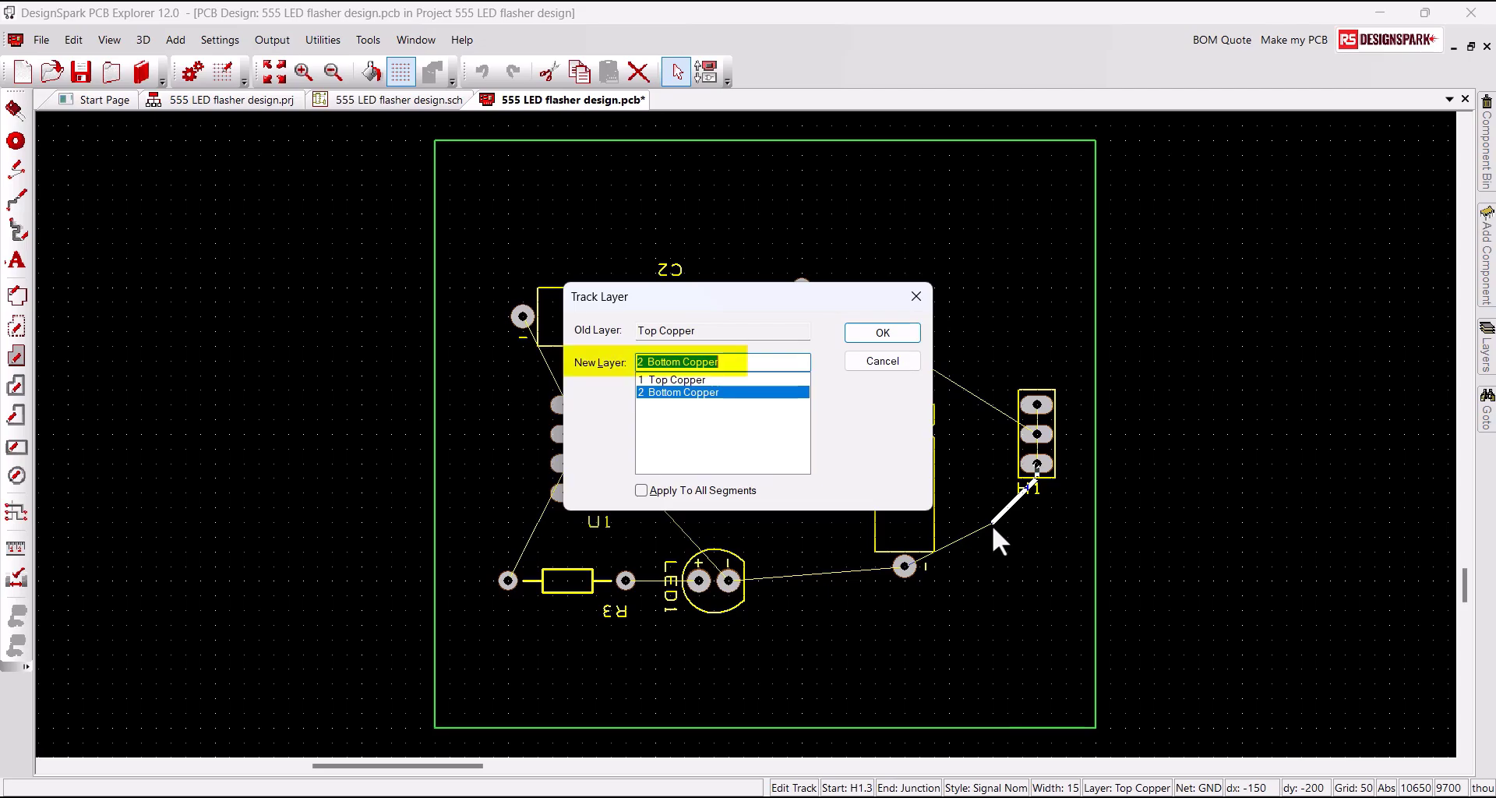
key("Return")
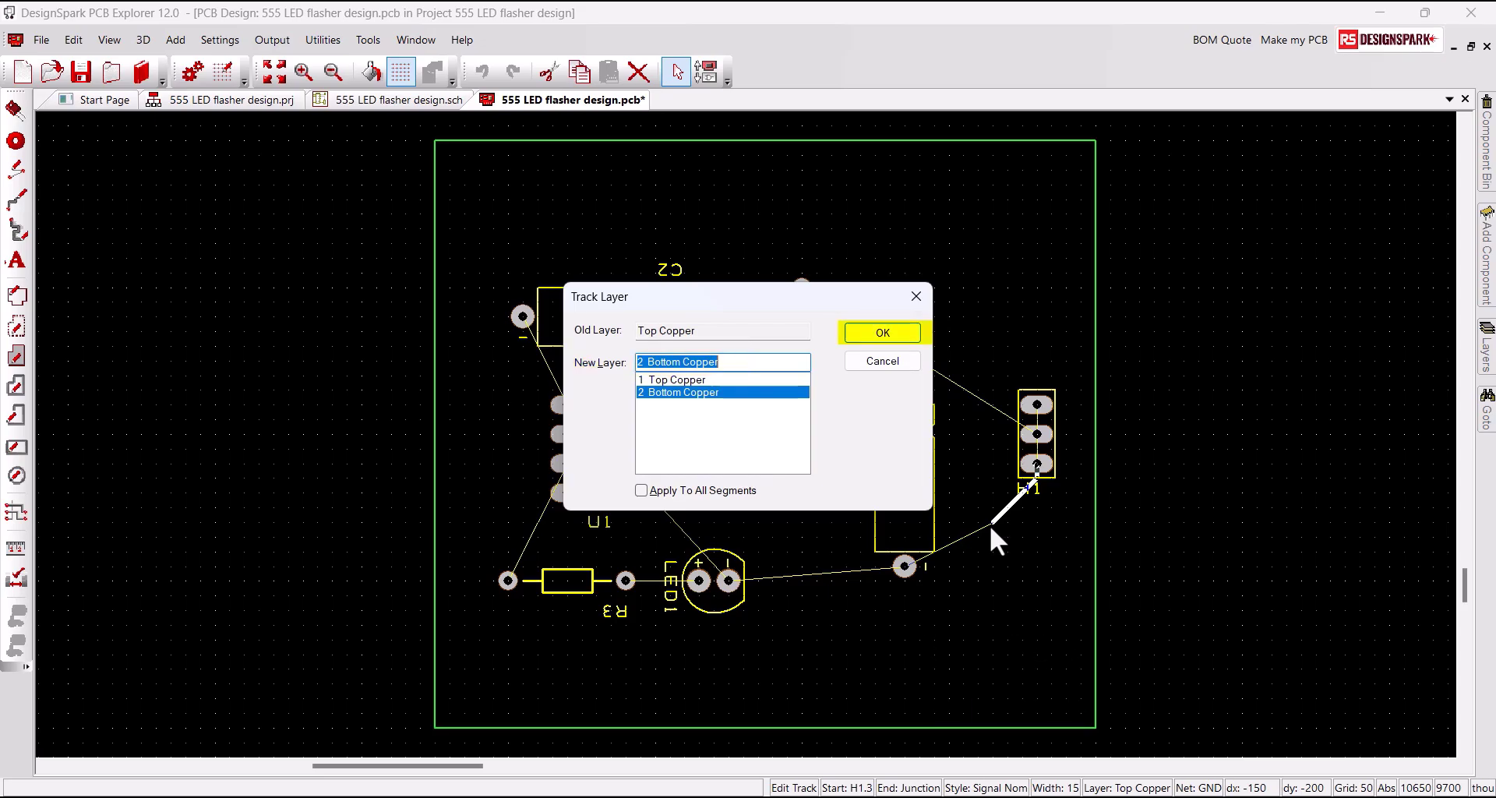
key("Return")
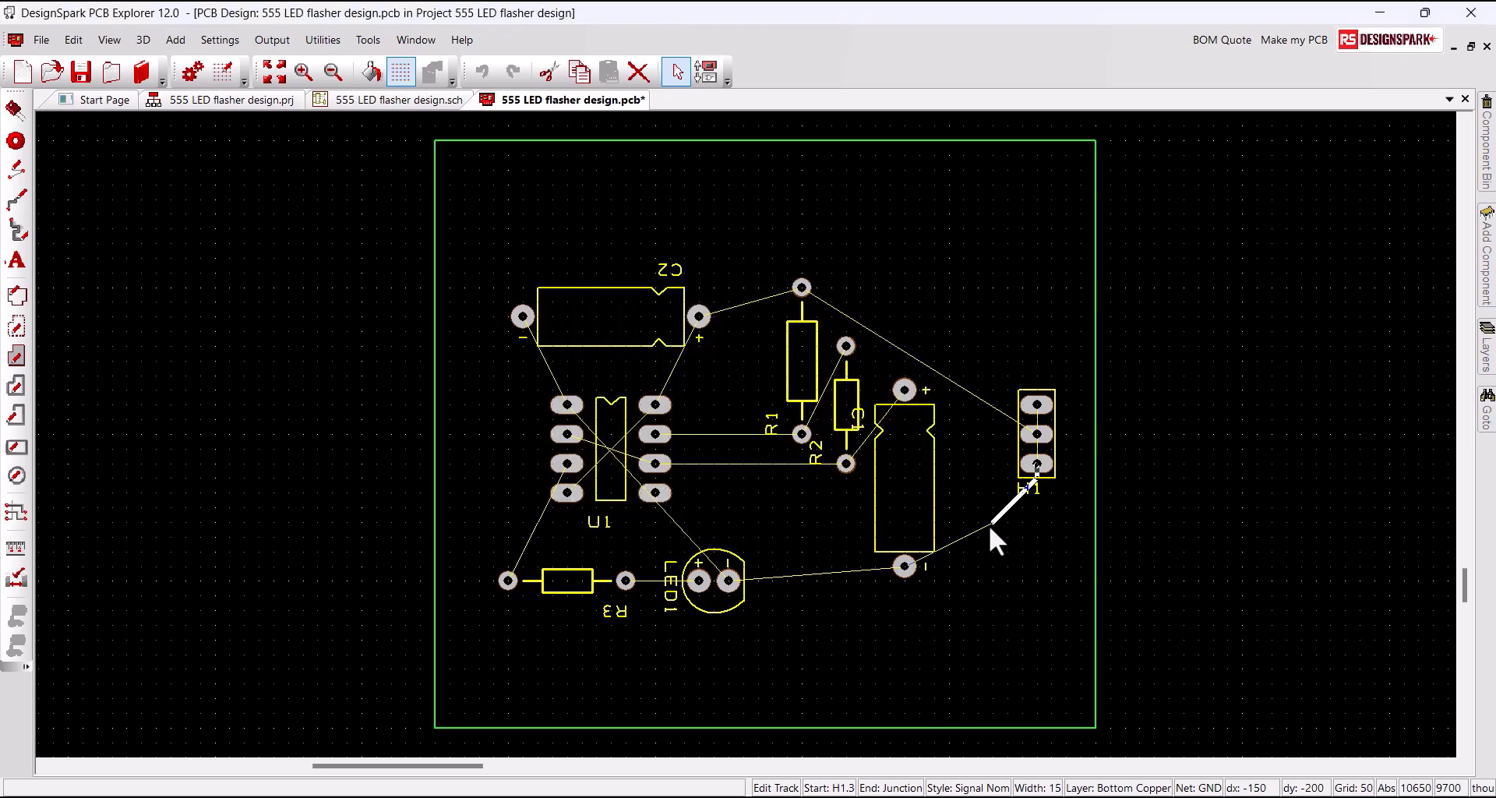
left_click(1003, 569)
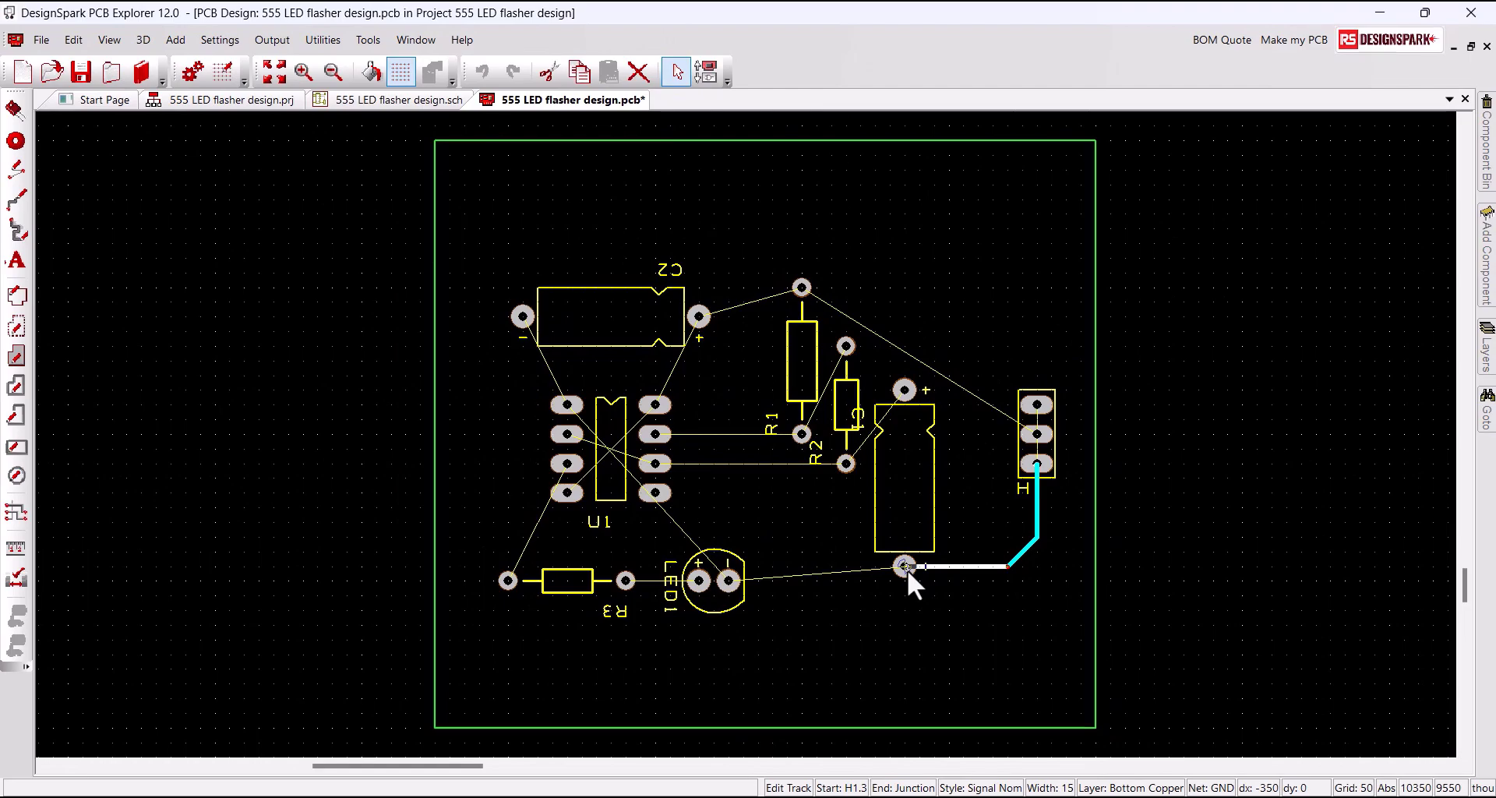
left_click(906, 568)
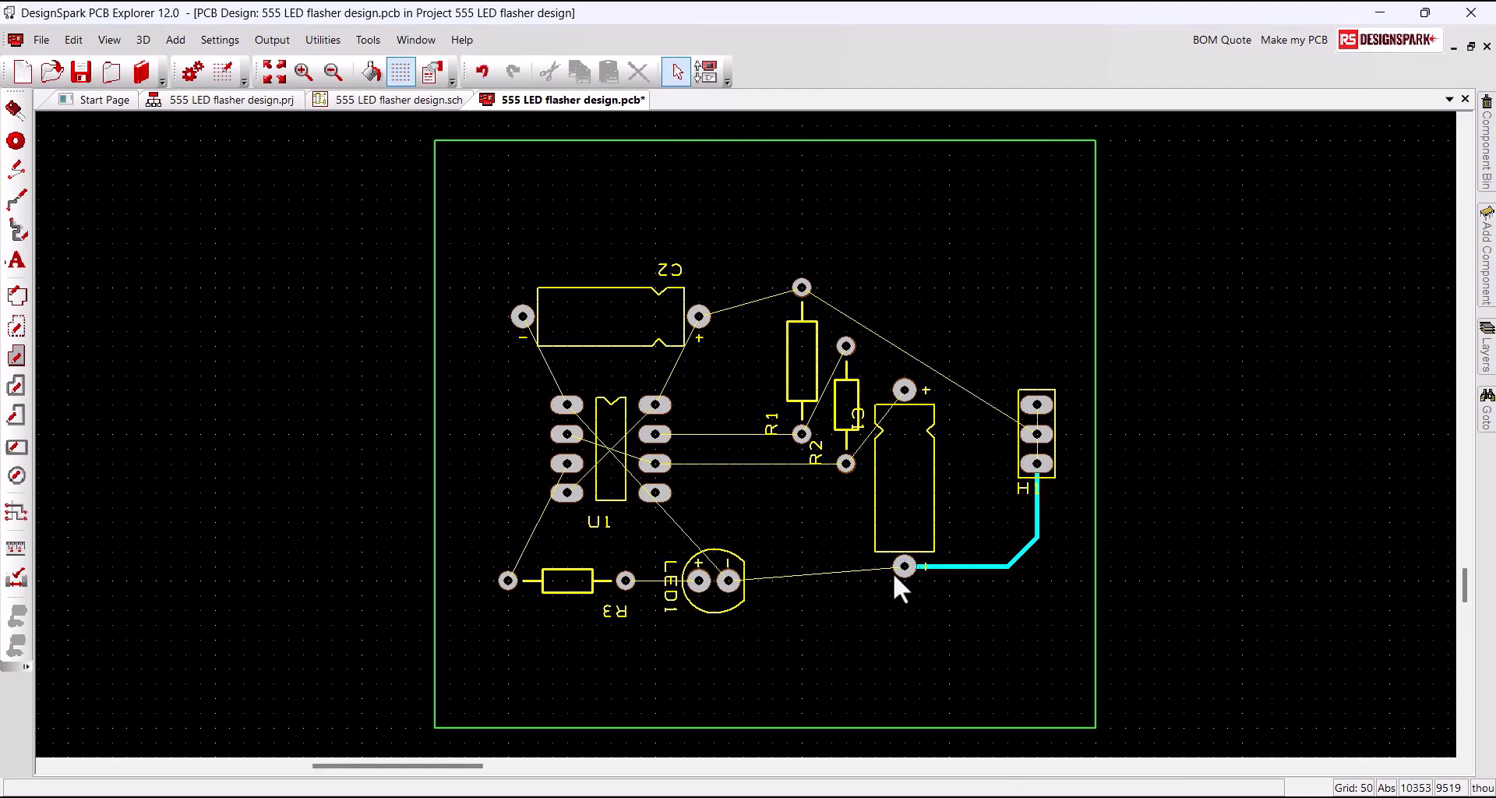
Step: Continue the GND track on bottom copper from C1's negative pad through LED1's negative pad and U1 pin 1 to C2's negative pad
left_click(871, 568)
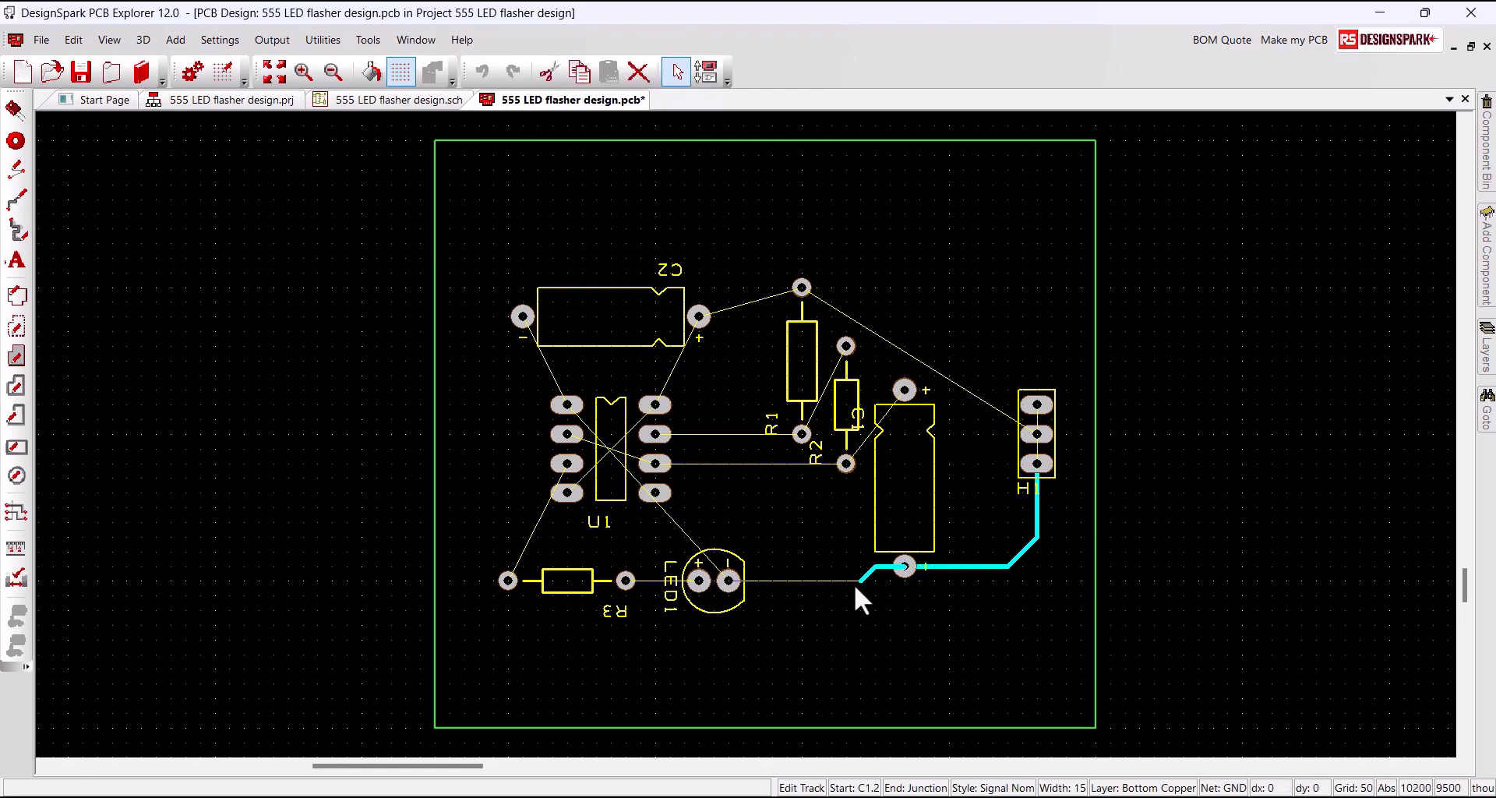
left_click(723, 547)
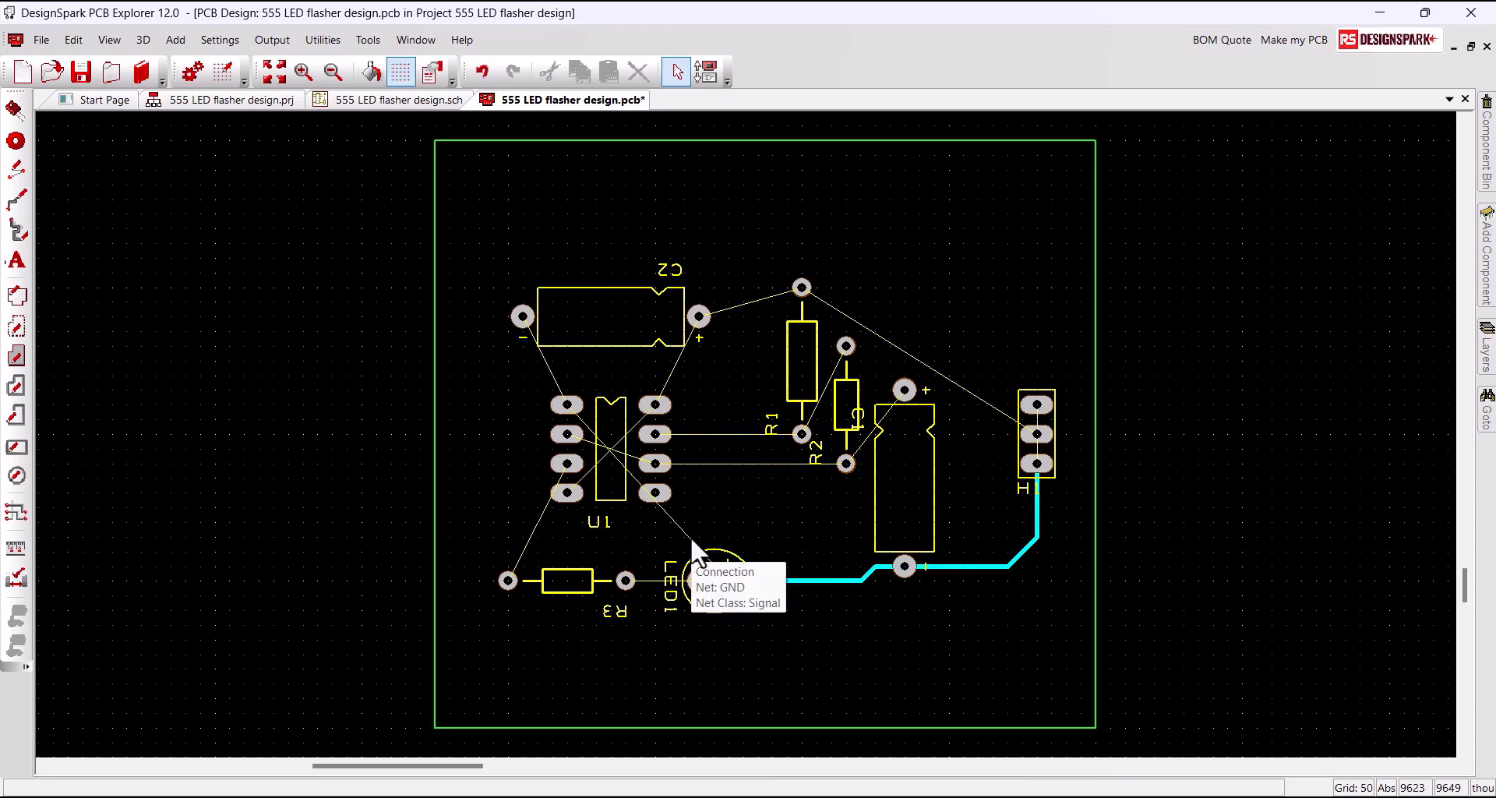
left_click(690, 536)
left_click(726, 523)
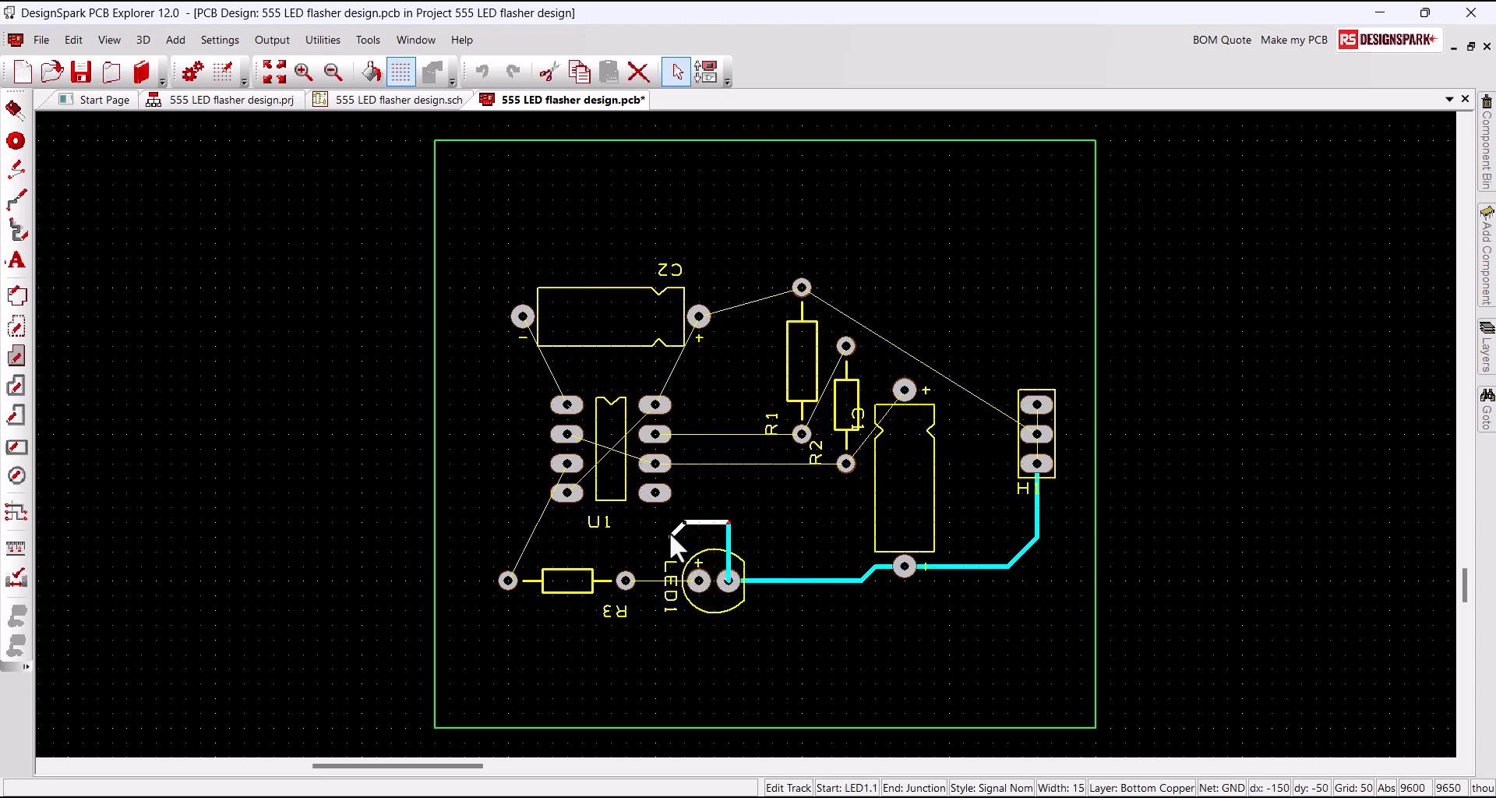
left_click(610, 522)
left_click(562, 401)
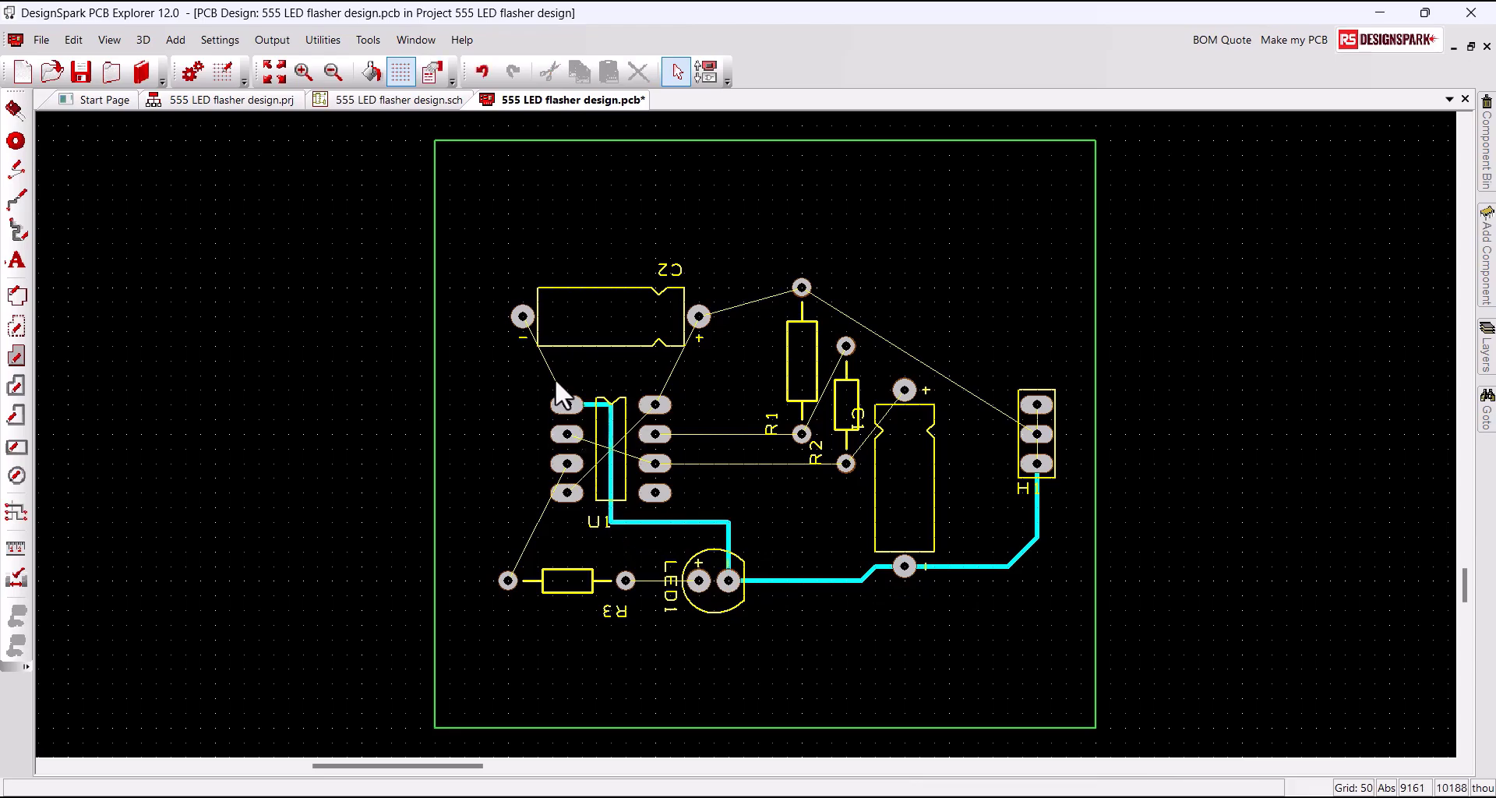
double_click(535, 391)
left_click(1036, 446)
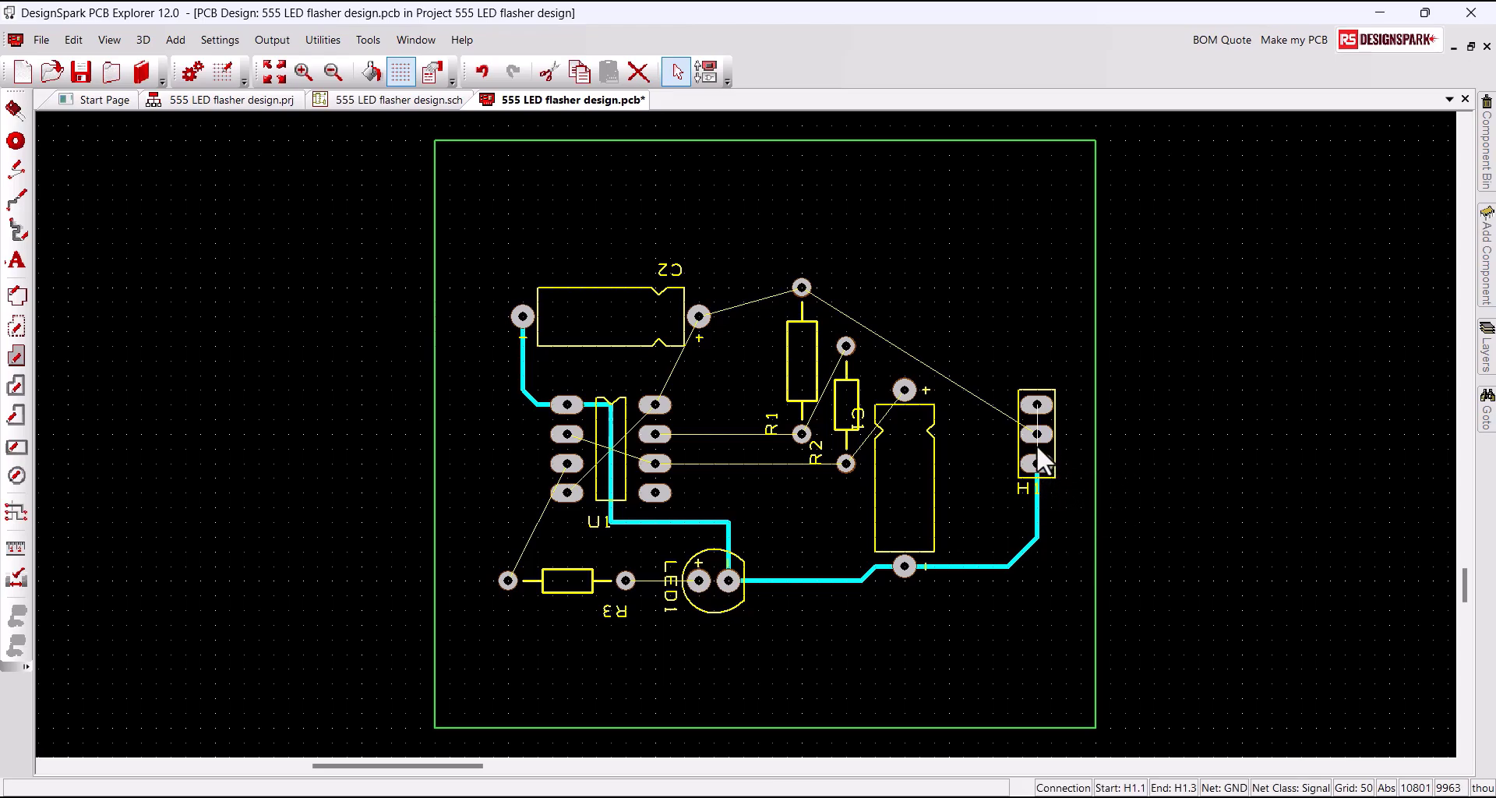
double_click(1034, 443)
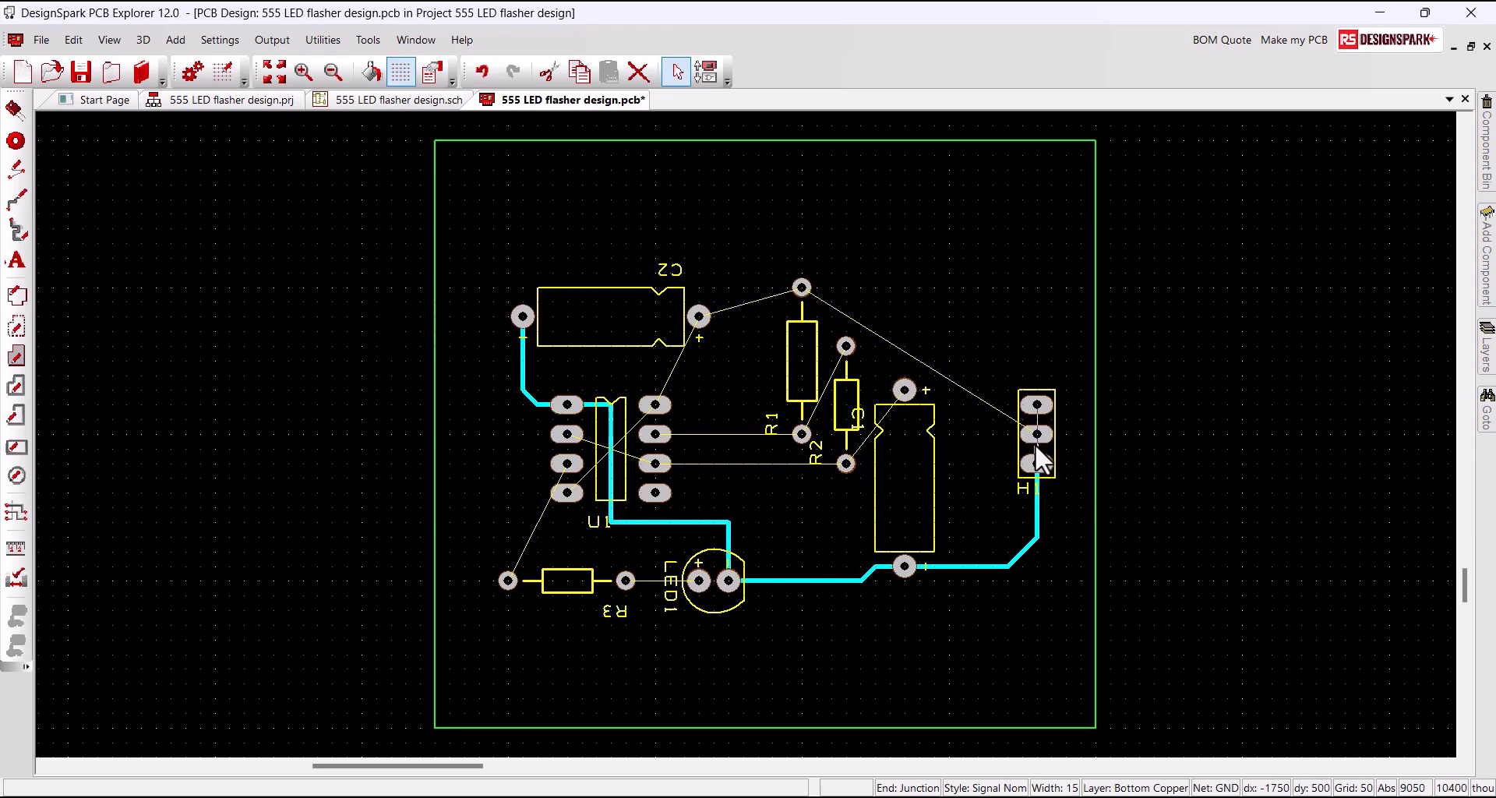
left_click_drag(1036, 446, 1044, 404)
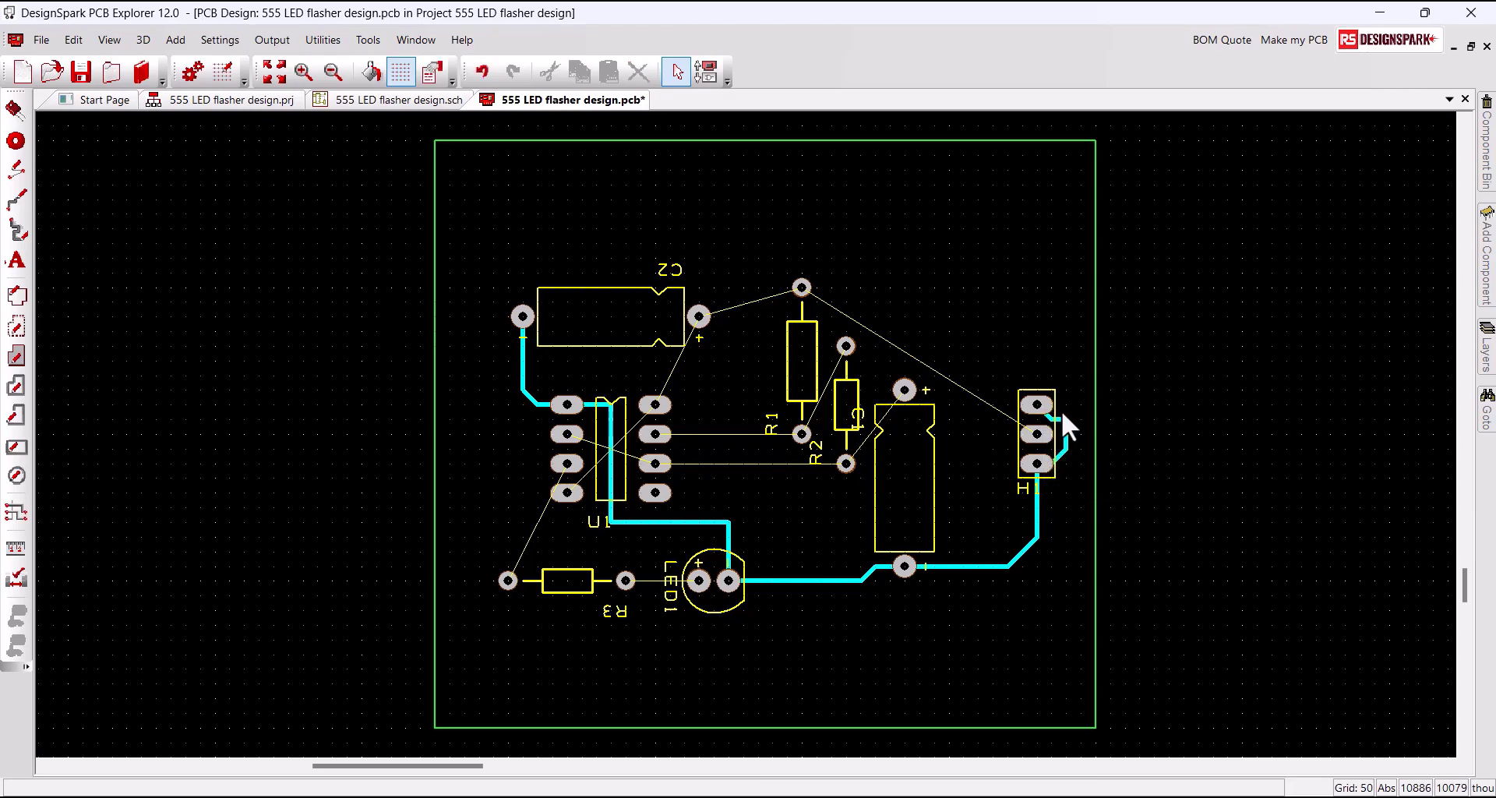
left_click(483, 72)
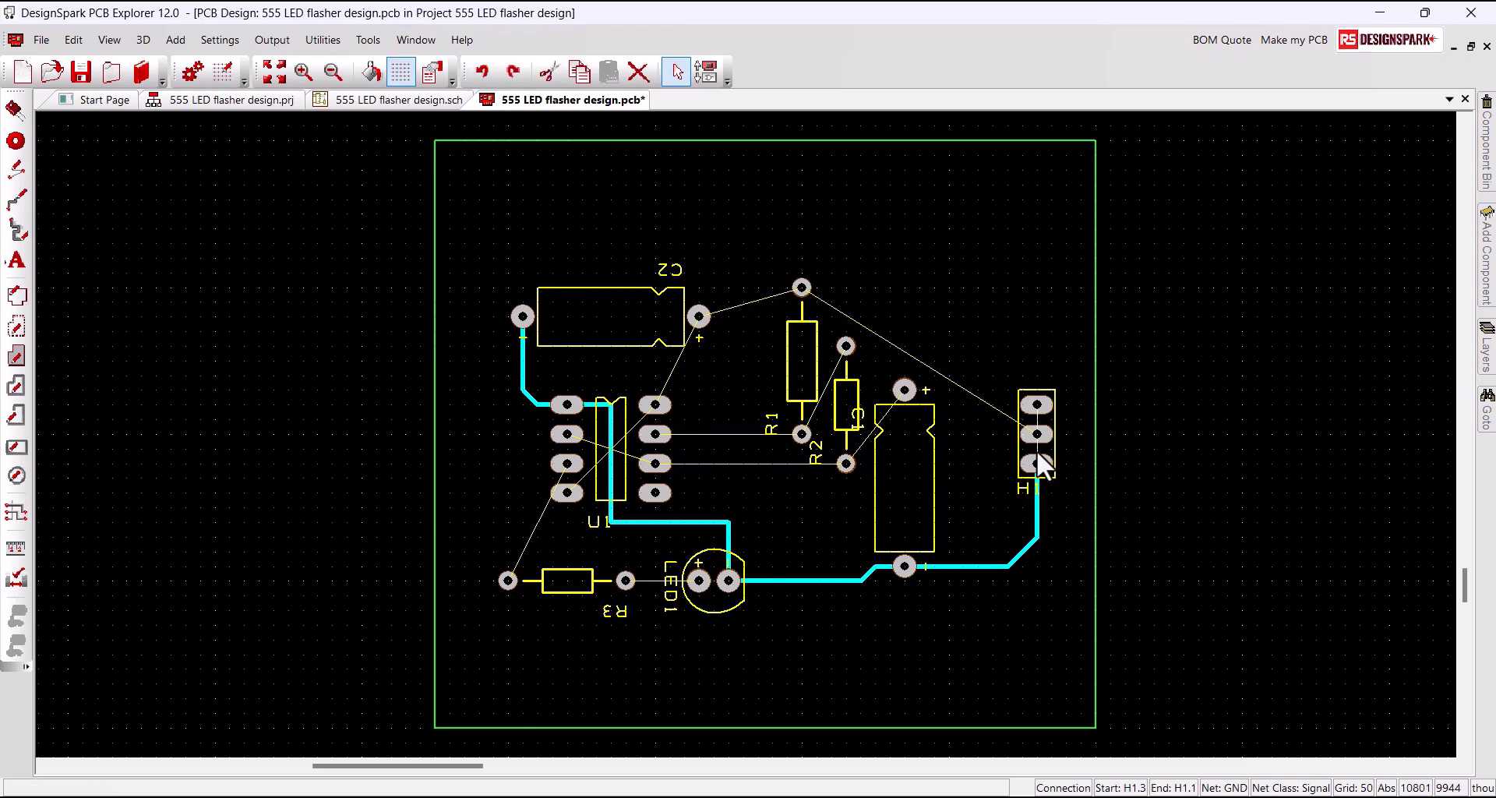
Step: Route a GND track from H1's bottom pad around its outer side to its top pad, using the Orthogonal segment mode
left_click_drag(1037, 459, 1067, 468)
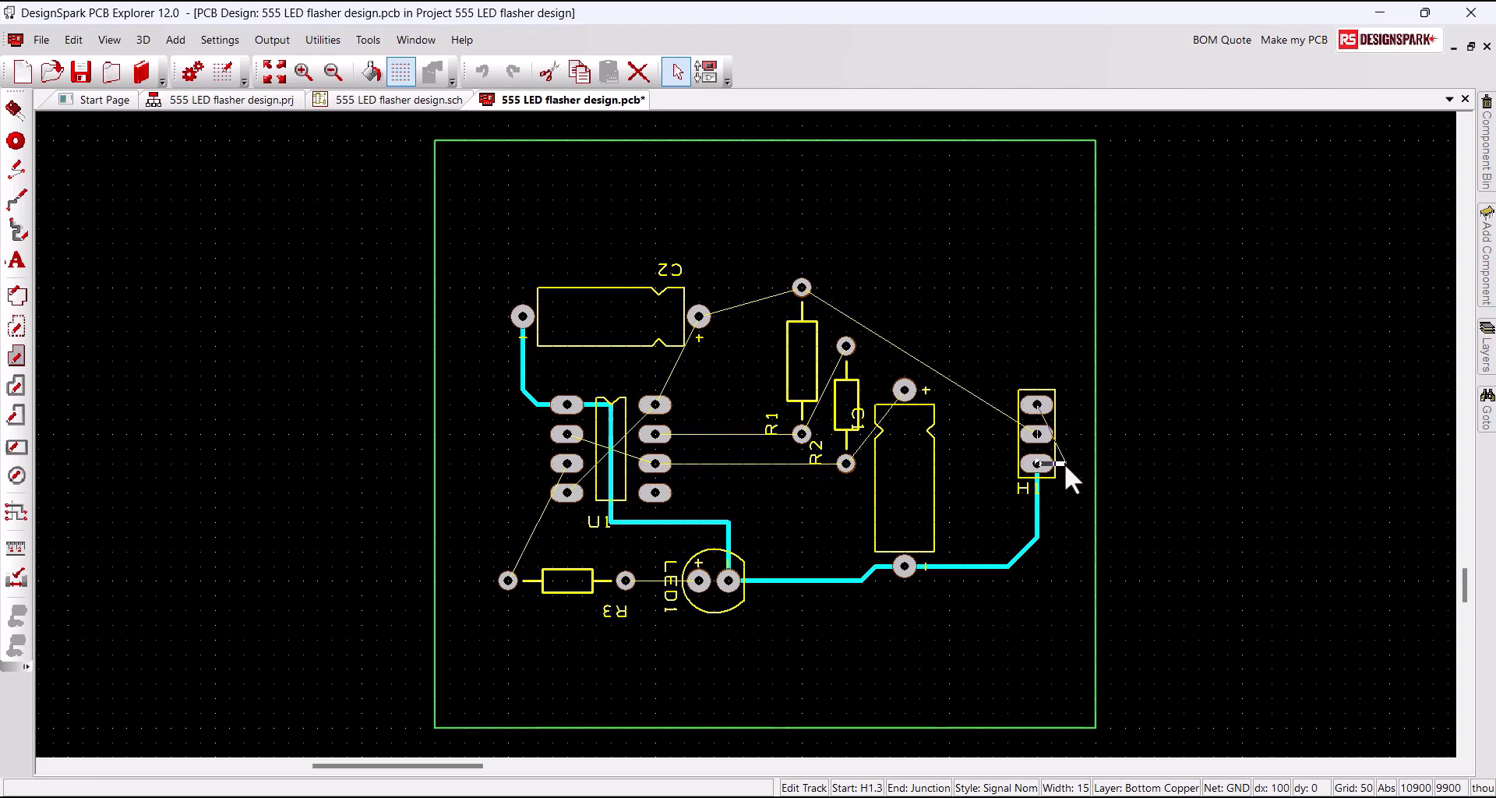
right_click(1065, 465)
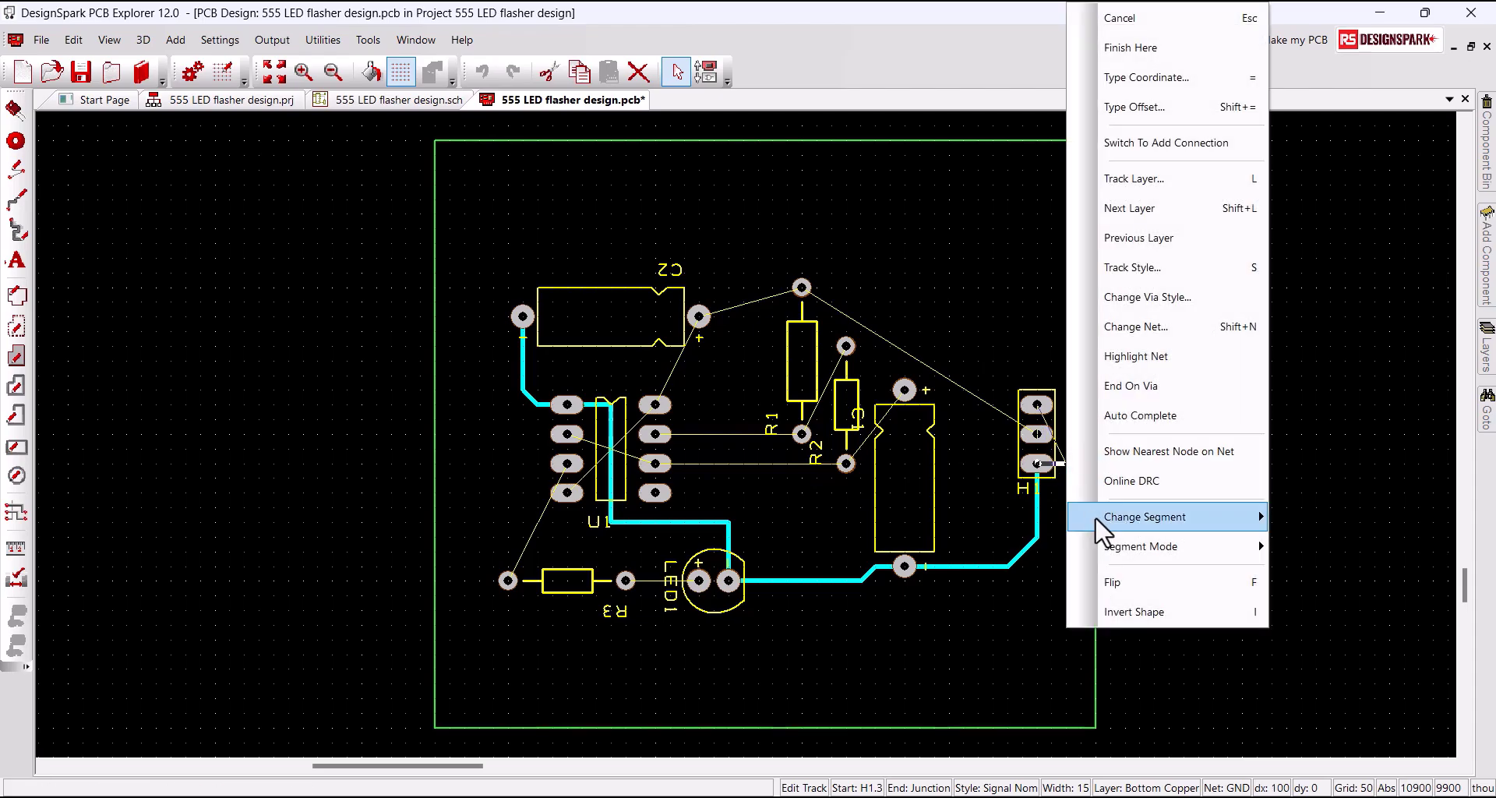
mouse_move(1117, 538)
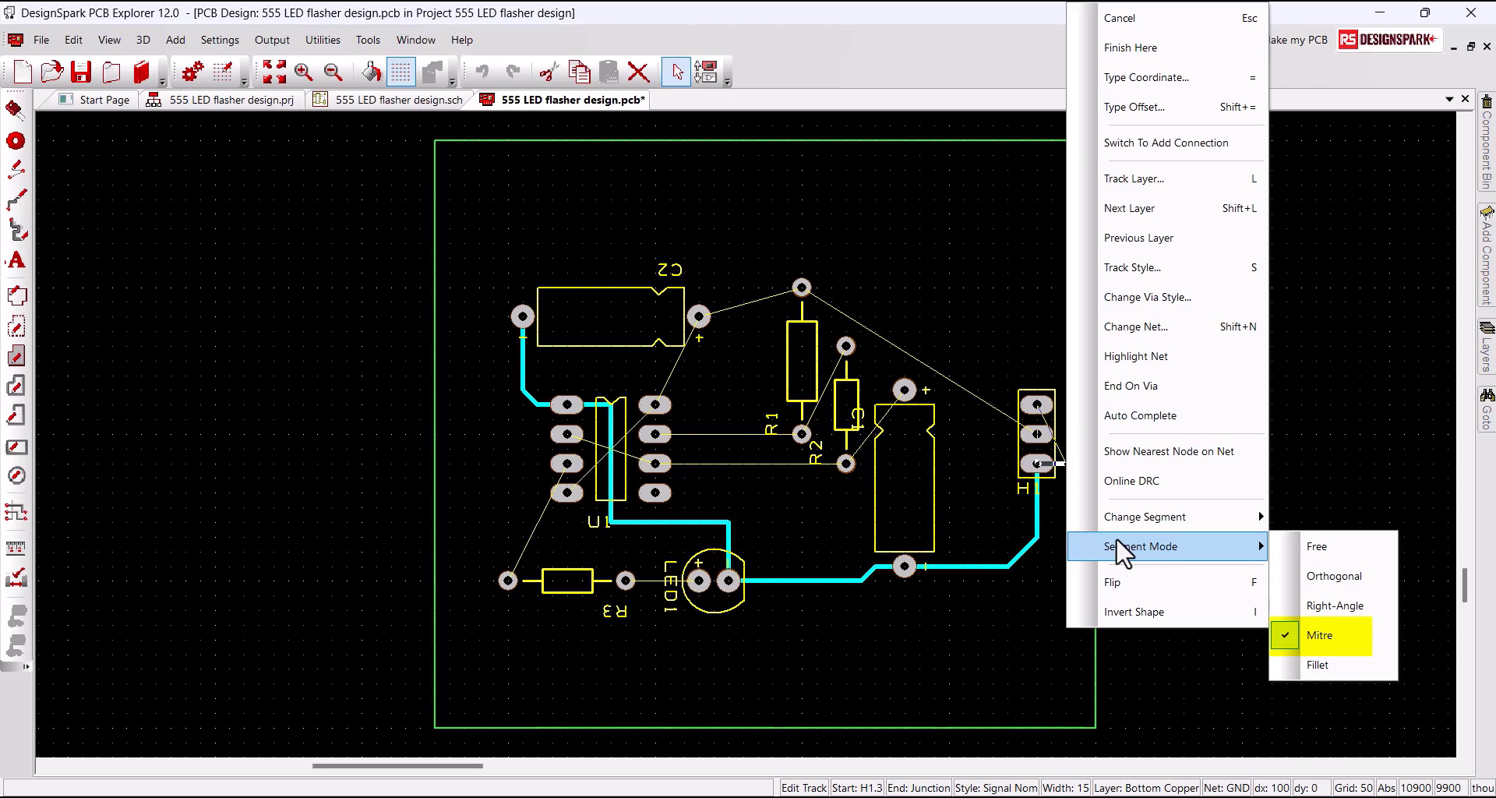
left_click(1295, 578)
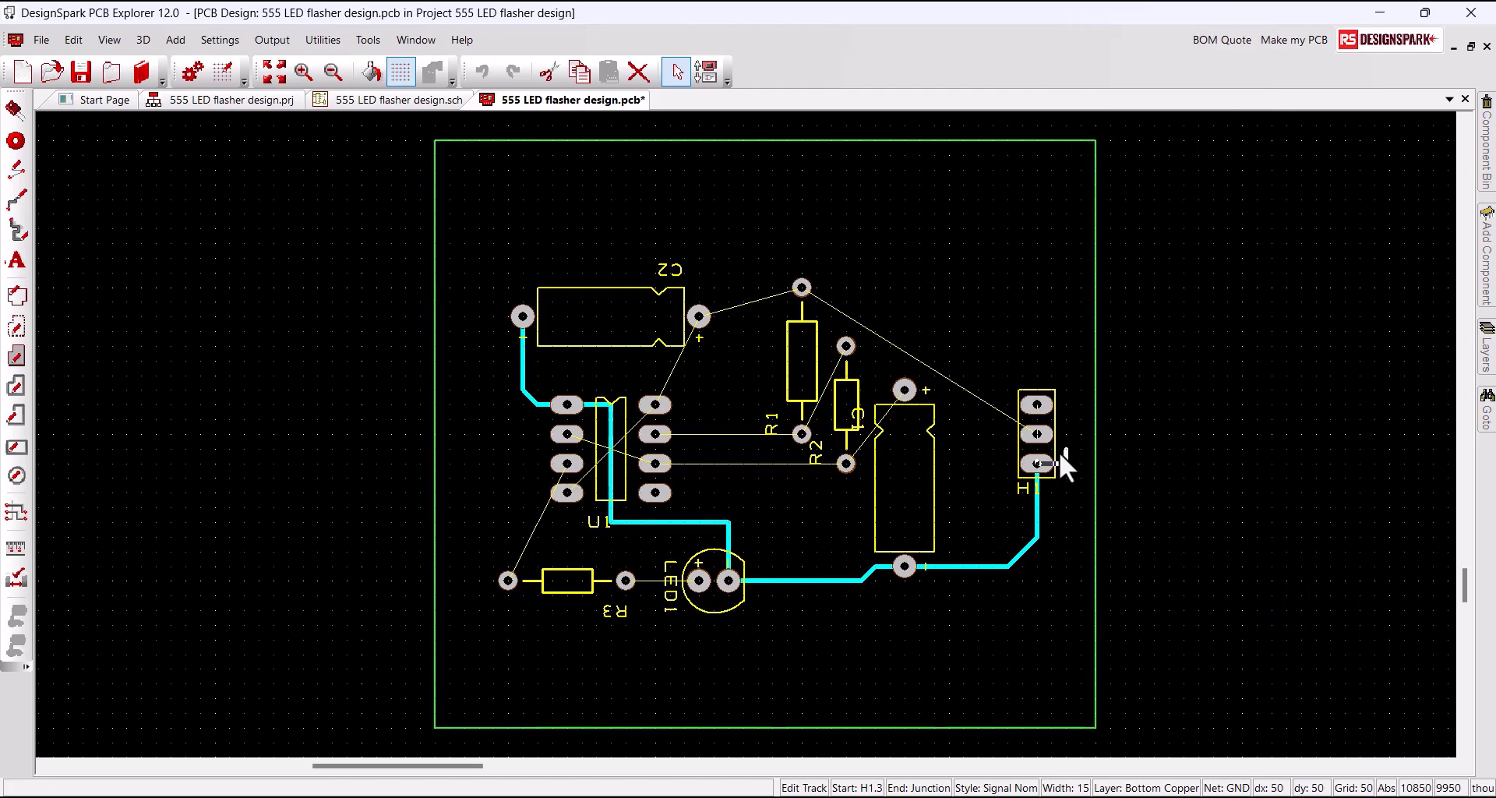
left_click(1067, 405)
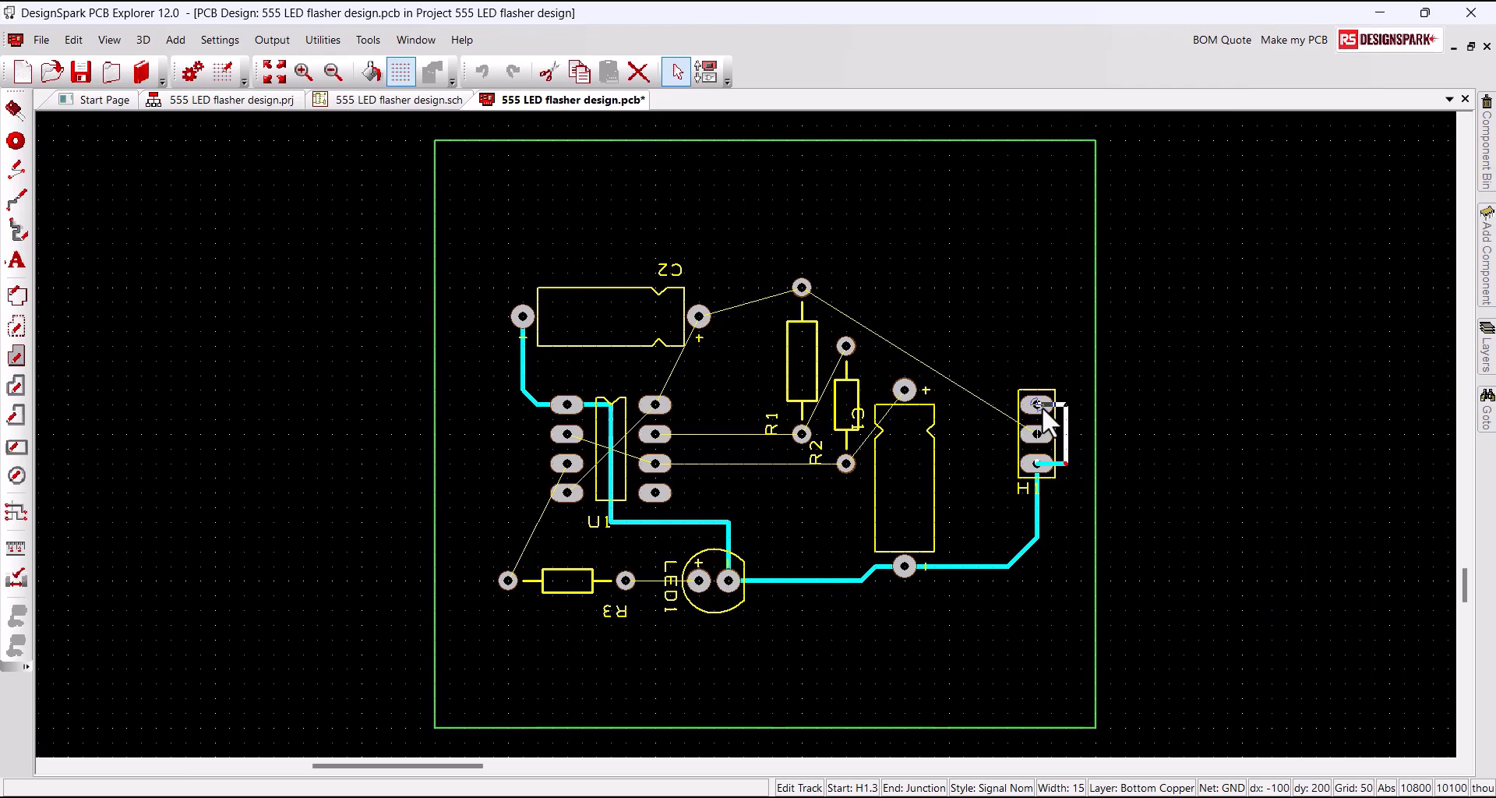
left_click(1041, 405)
Step: Route the V+ track from H1's middle pad in Mitre segment mode to R1's upper pad, C2's positive pad and U1 pin 8
left_click(987, 404)
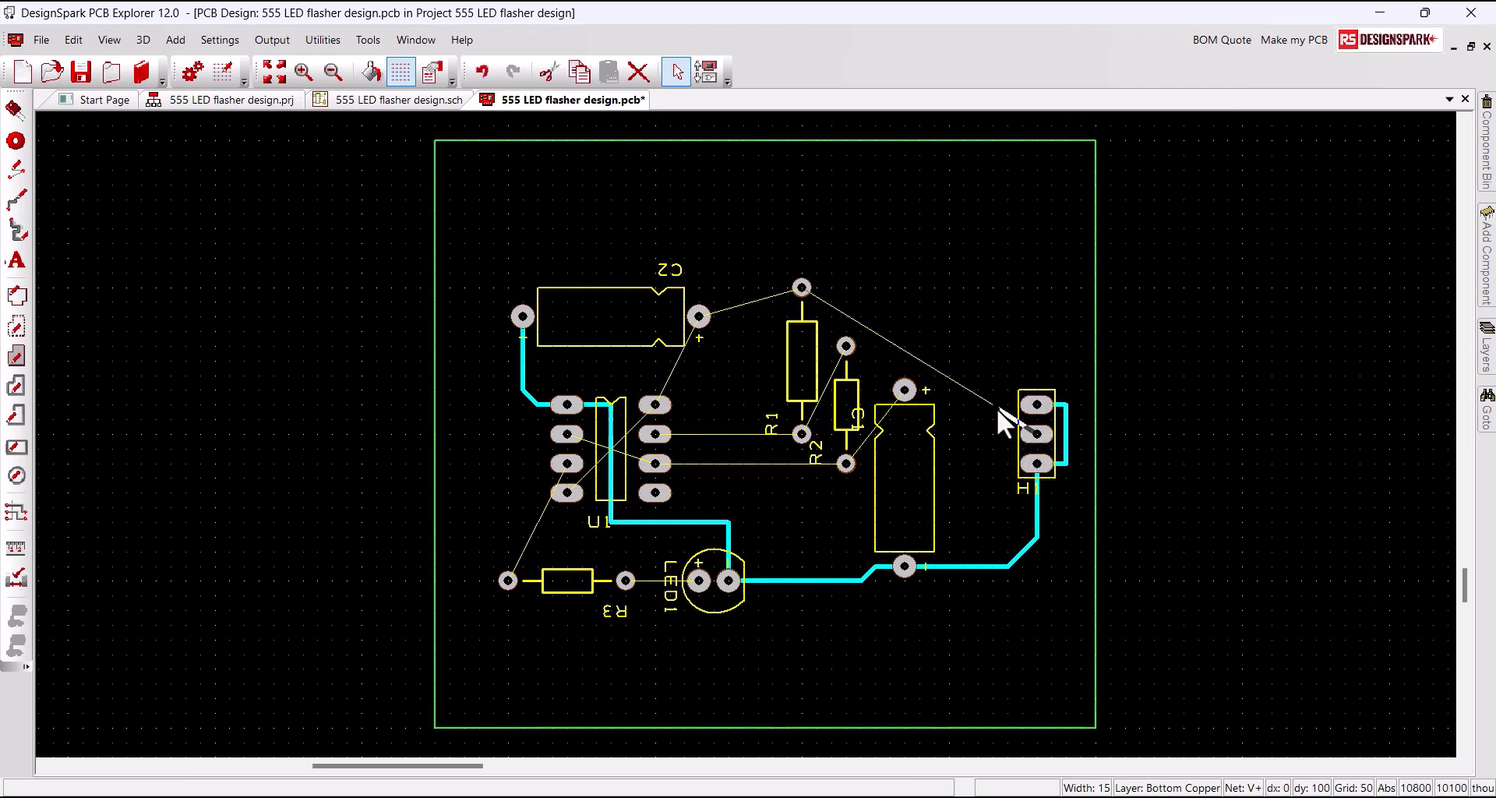
left_click_drag(997, 408, 984, 436)
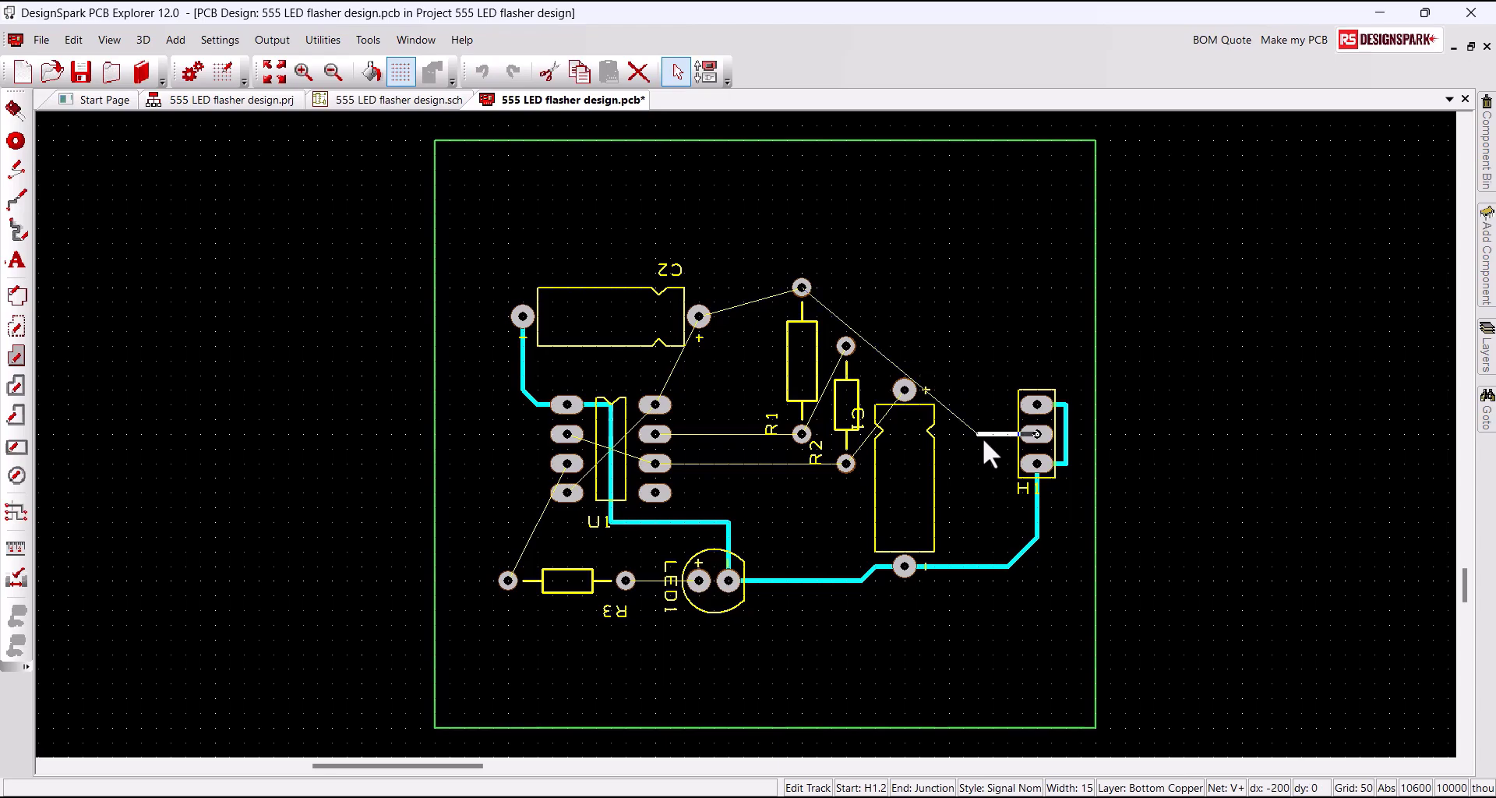
left_click(984, 437)
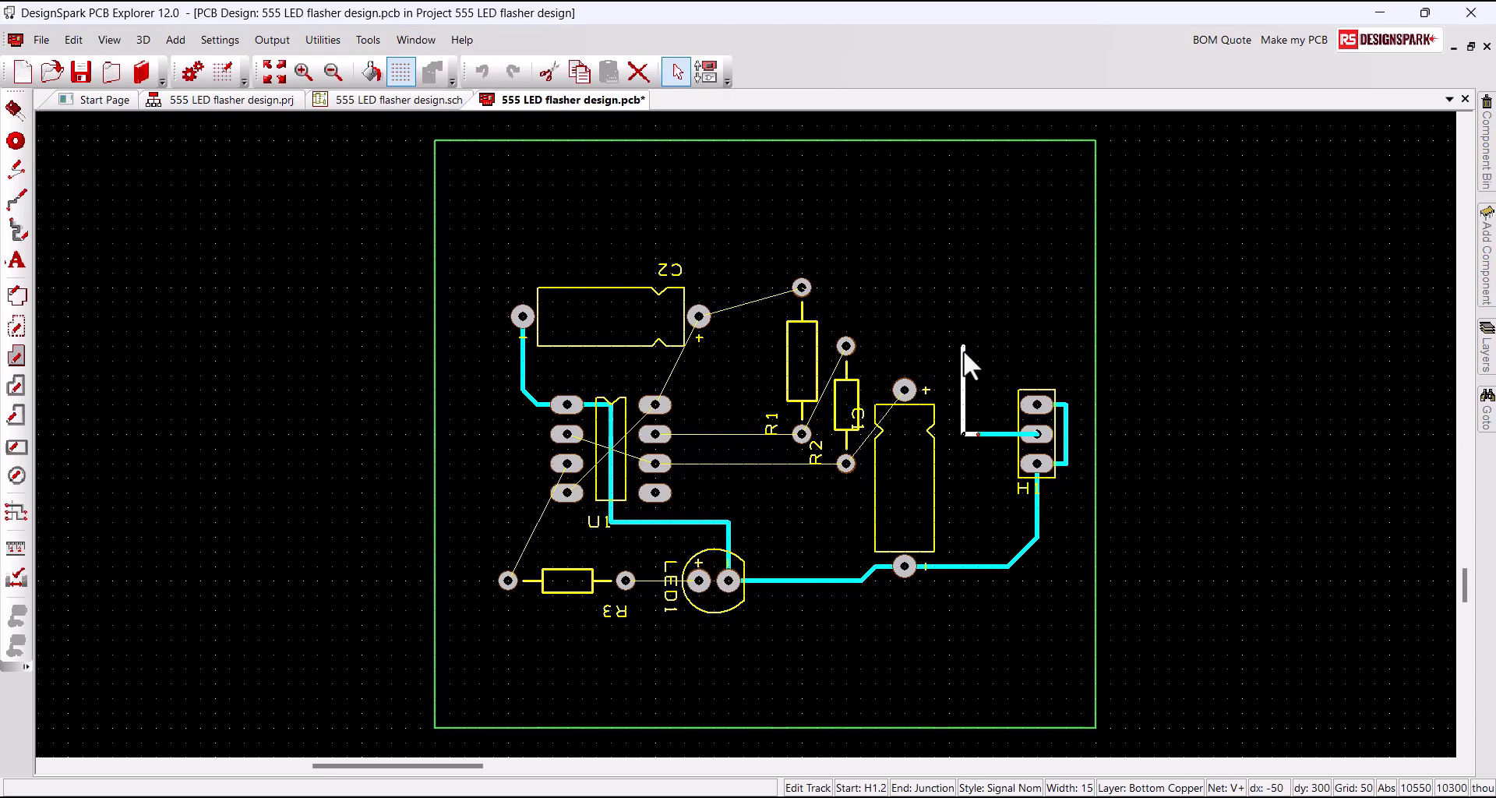
right_click(979, 302)
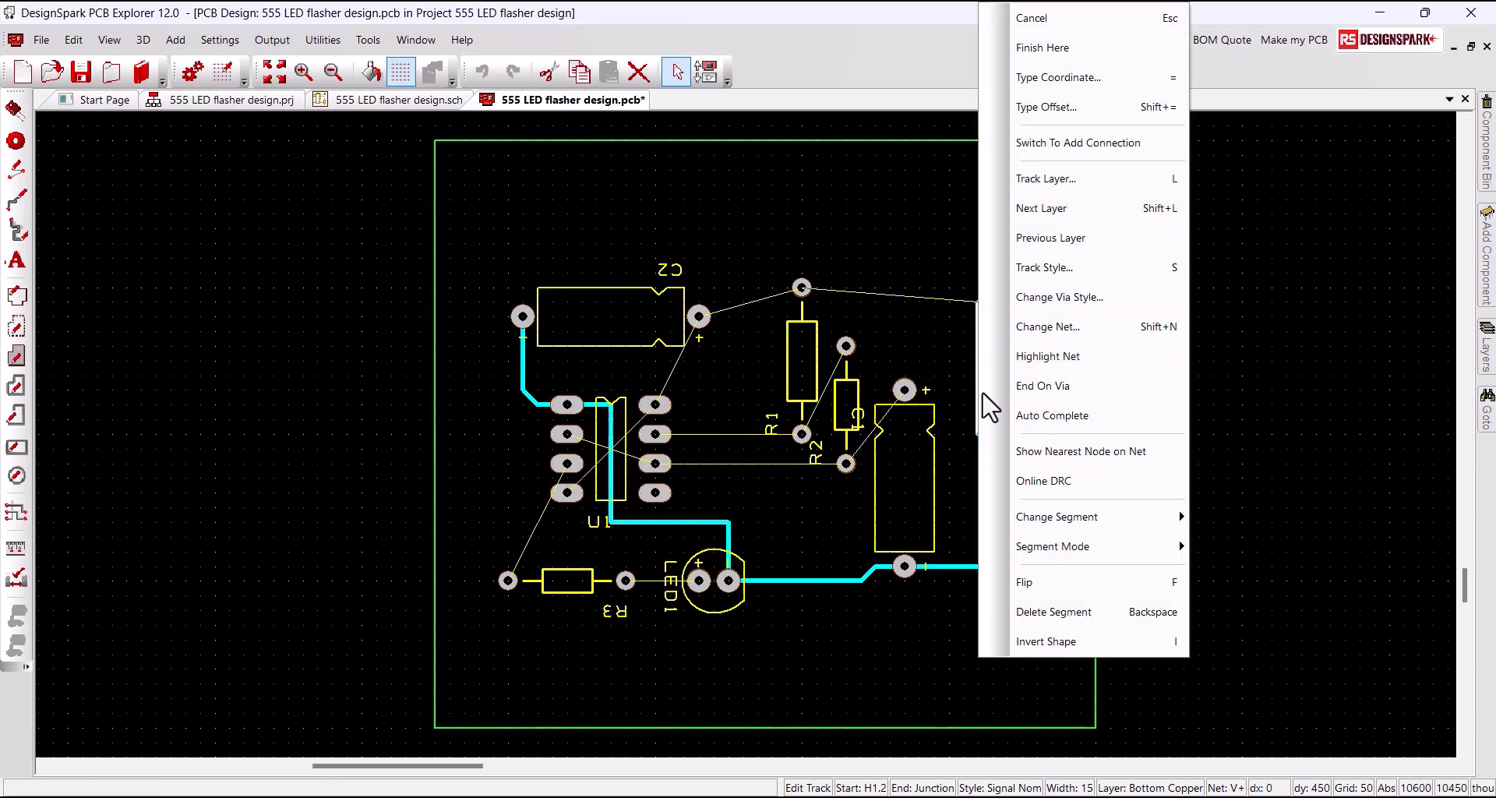
mouse_move(1067, 546)
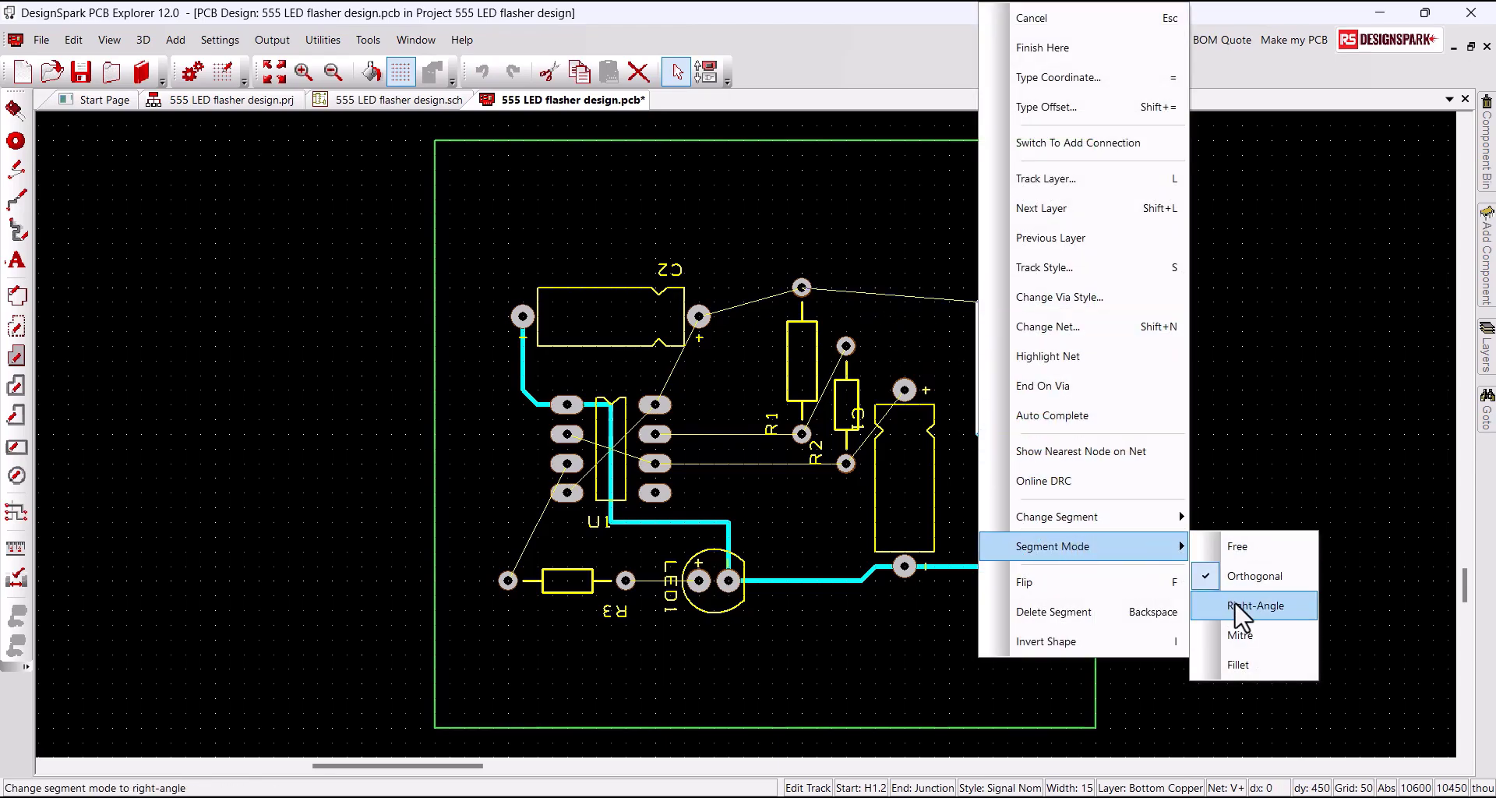
left_click(1237, 639)
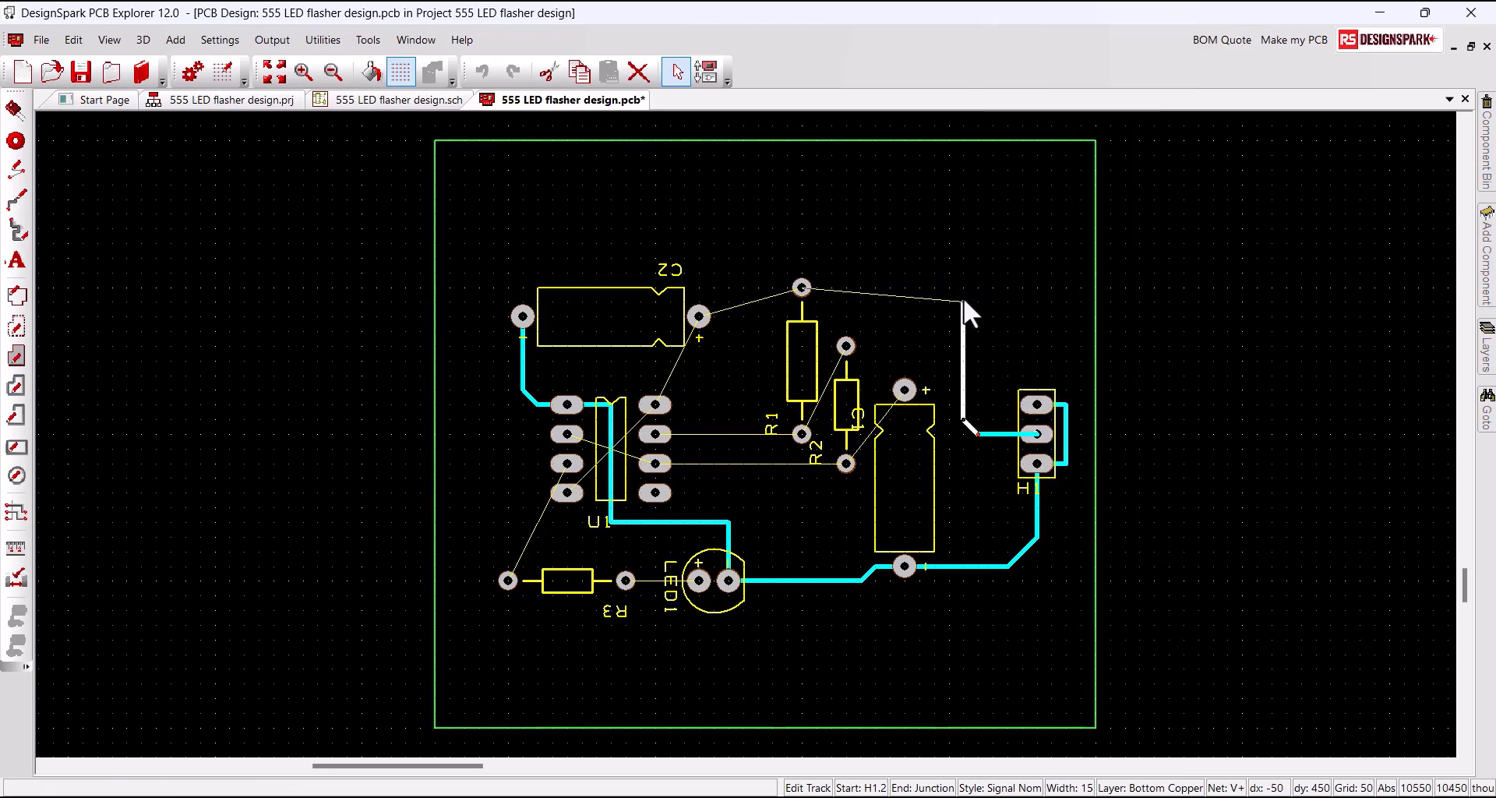
left_click(961, 315)
left_click(802, 288)
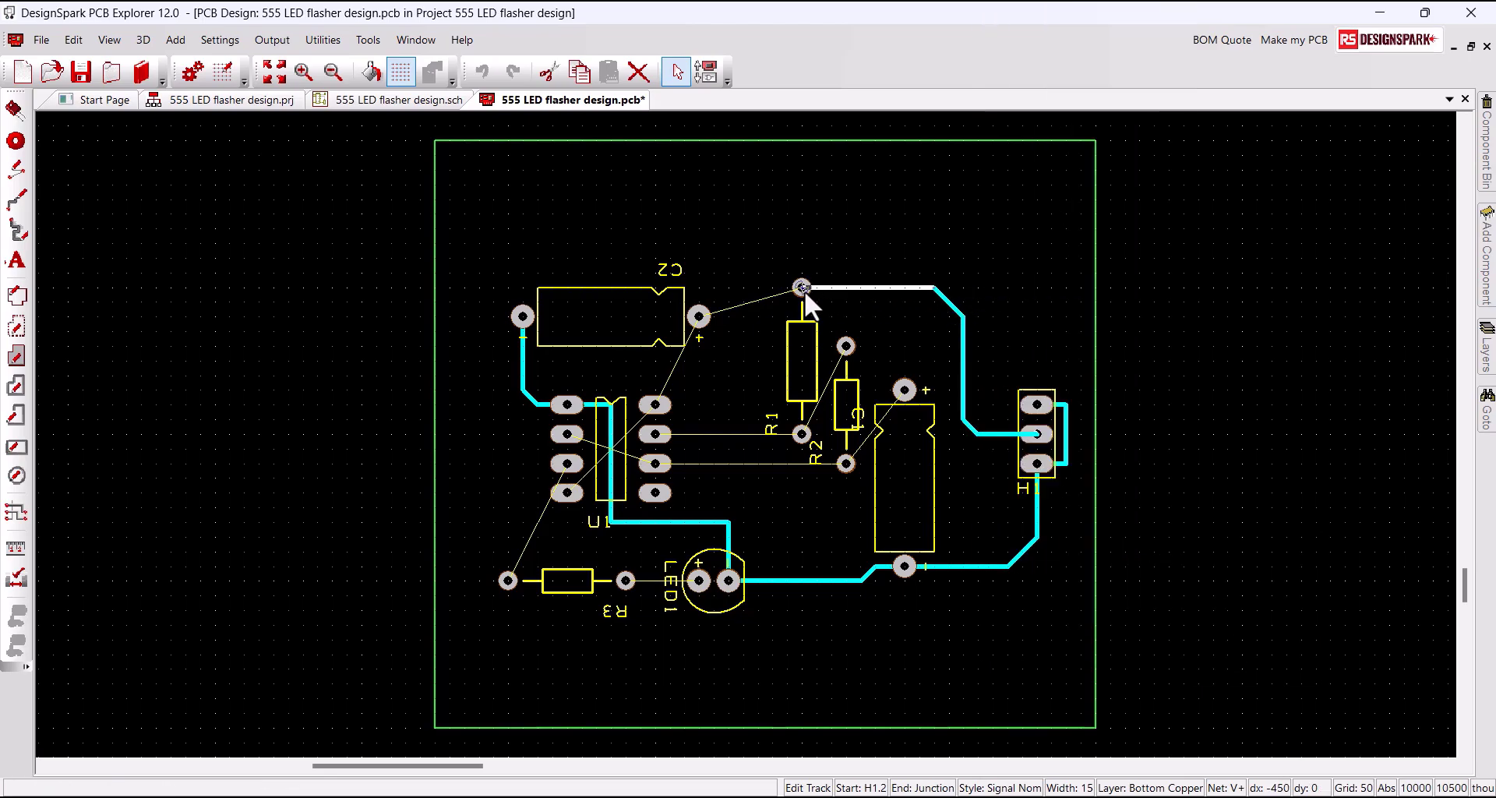
left_click(724, 327)
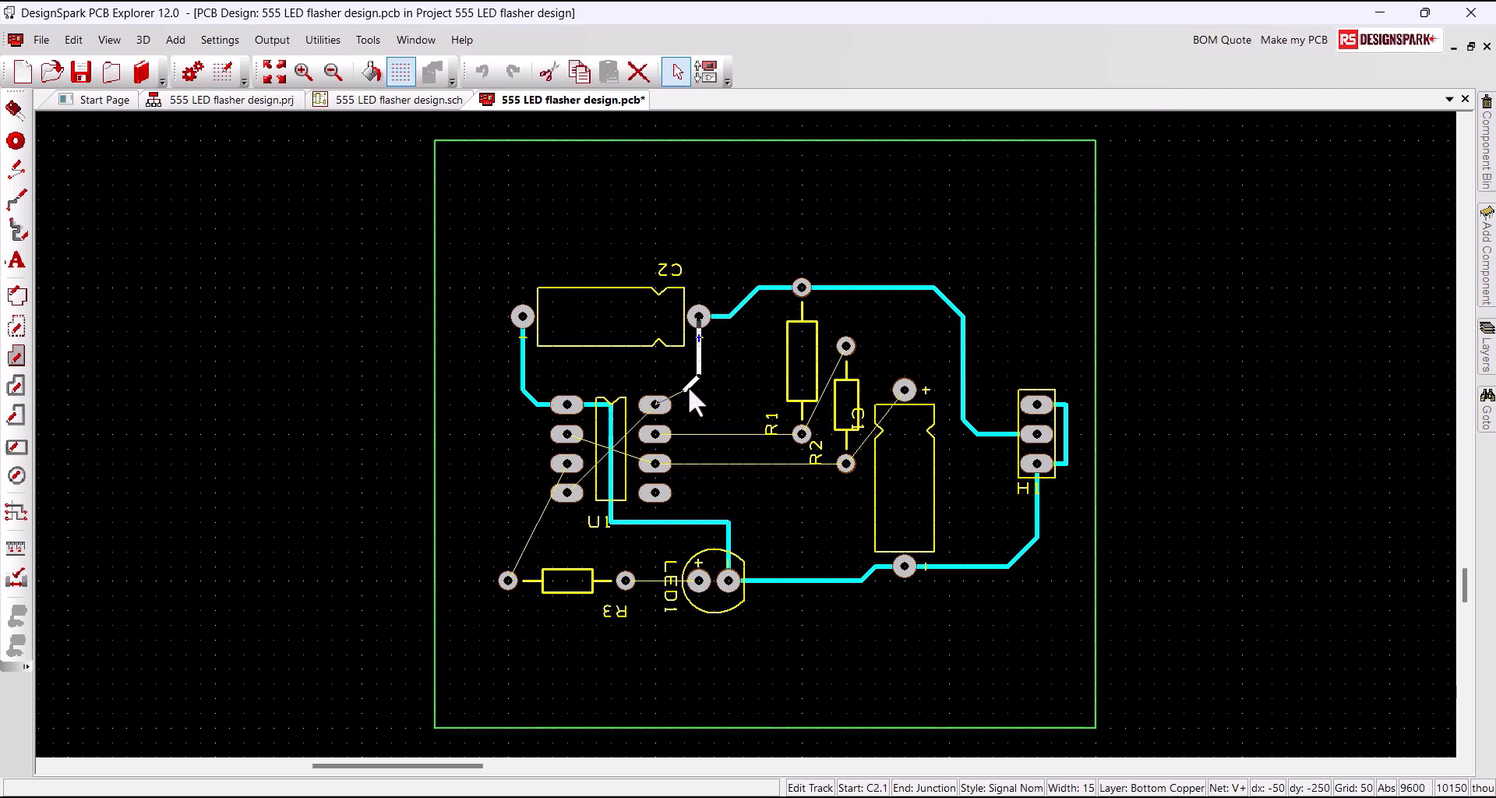
left_click(662, 402)
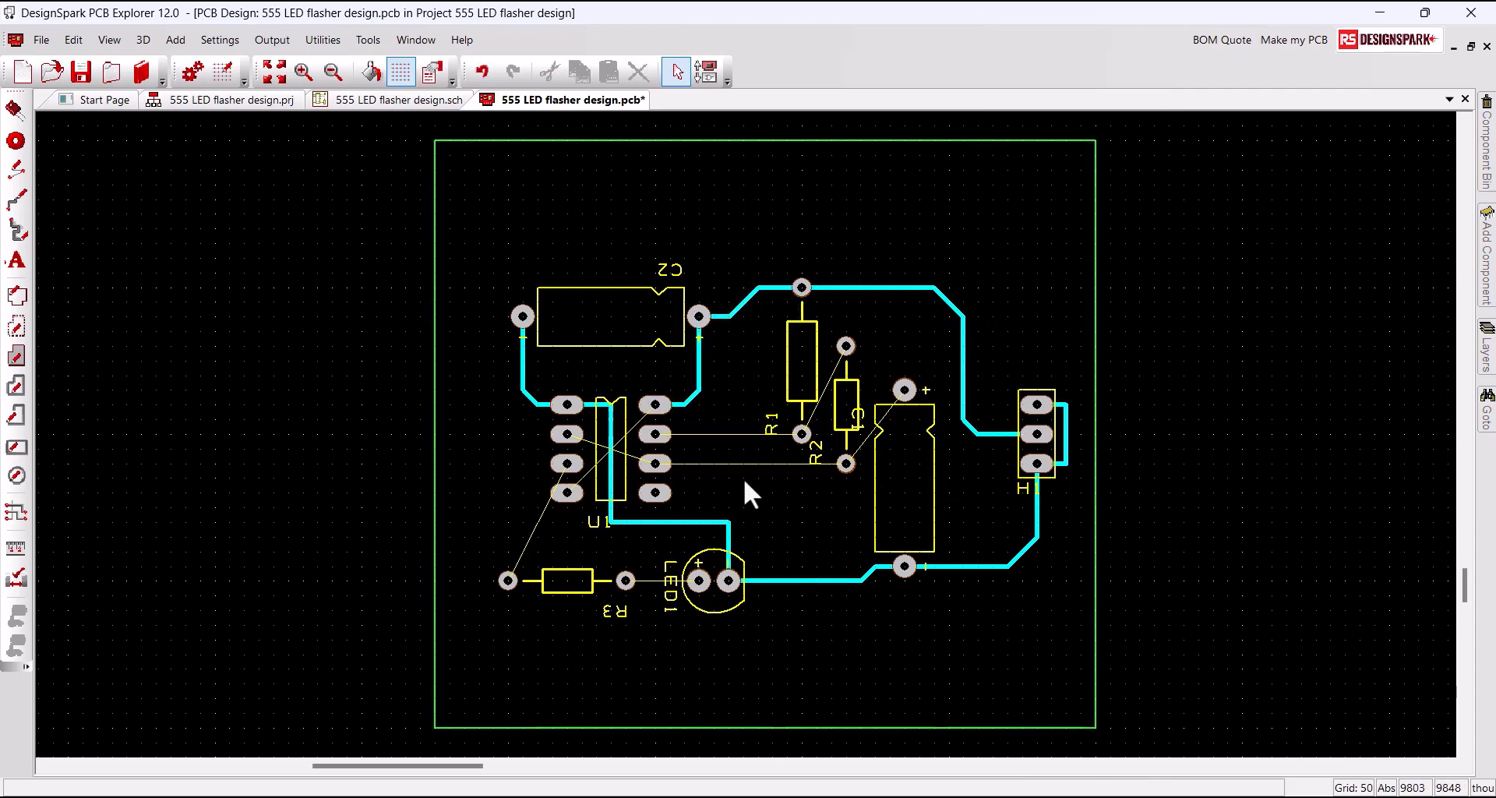
Step: Route the track from U1 pin 7 to R1's lower pad and on to R2's upper pad
left_click(692, 433)
left_click(801, 434)
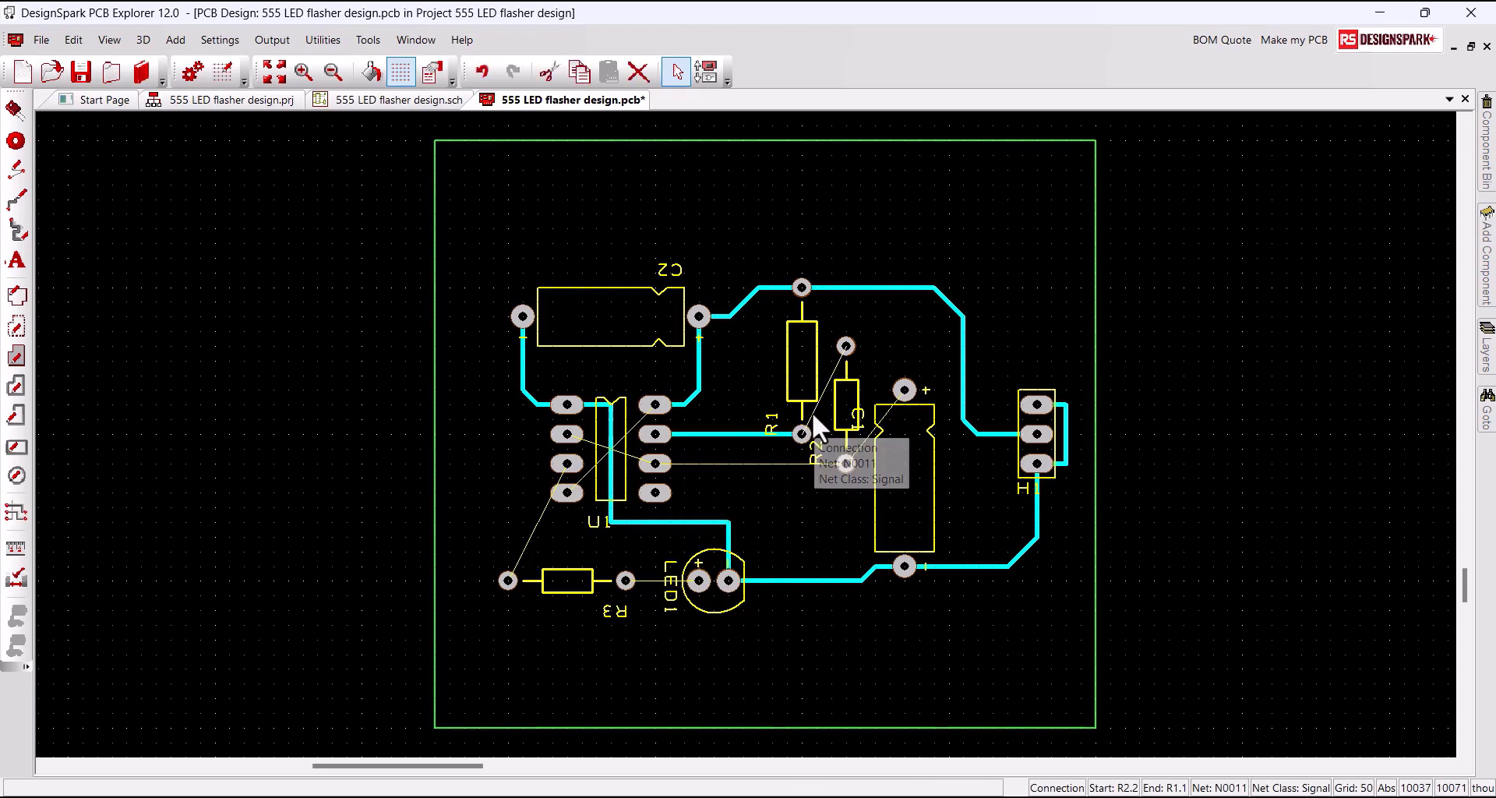
left_click_drag(812, 411, 840, 348)
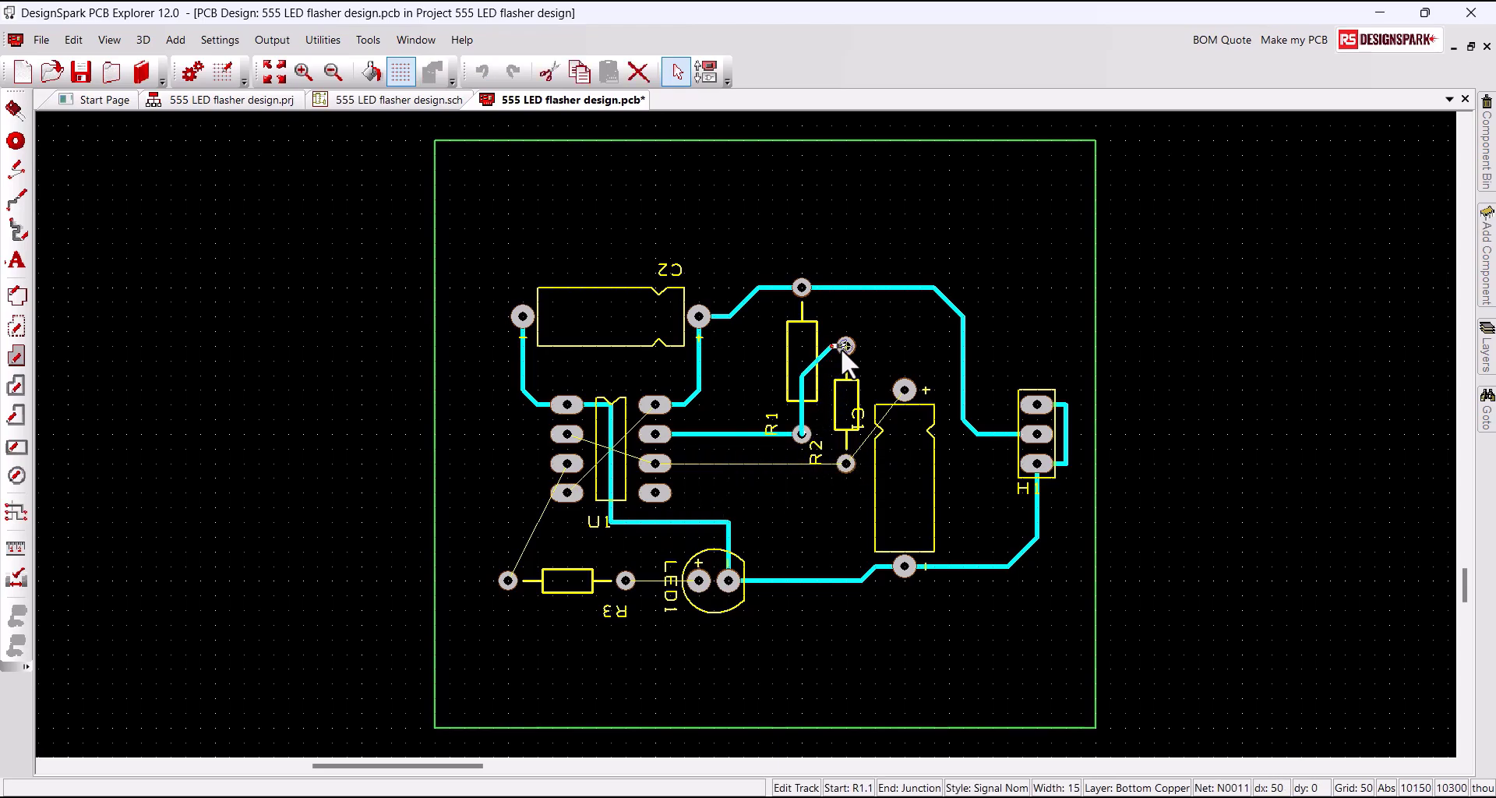
Step: Route U1 pin 6 through R2's lower pad to C1's positive pad, and U1 pin 3 to R3's left pad
left_click(687, 461)
left_click(840, 464)
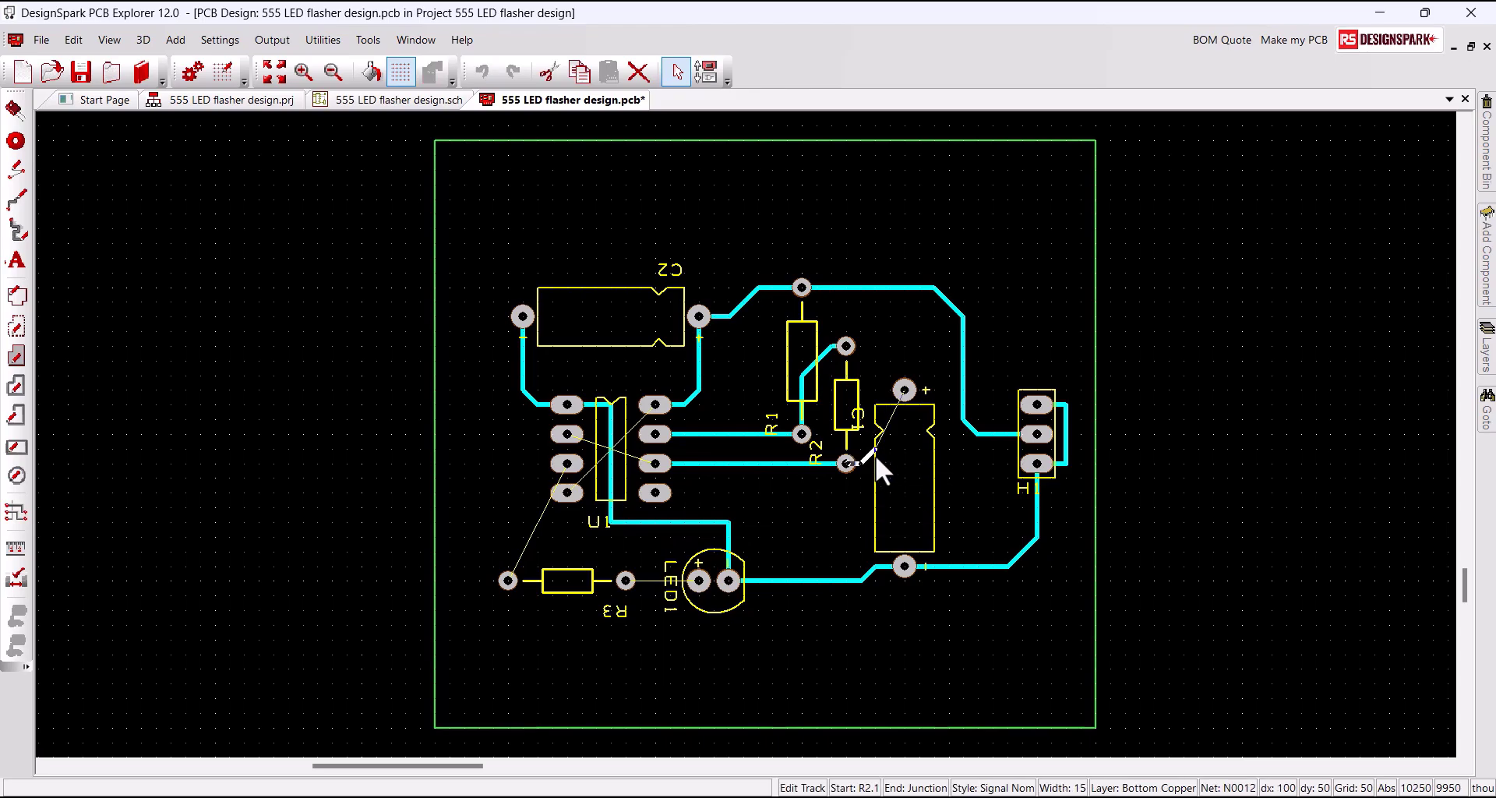
left_click(899, 447)
left_click(567, 465)
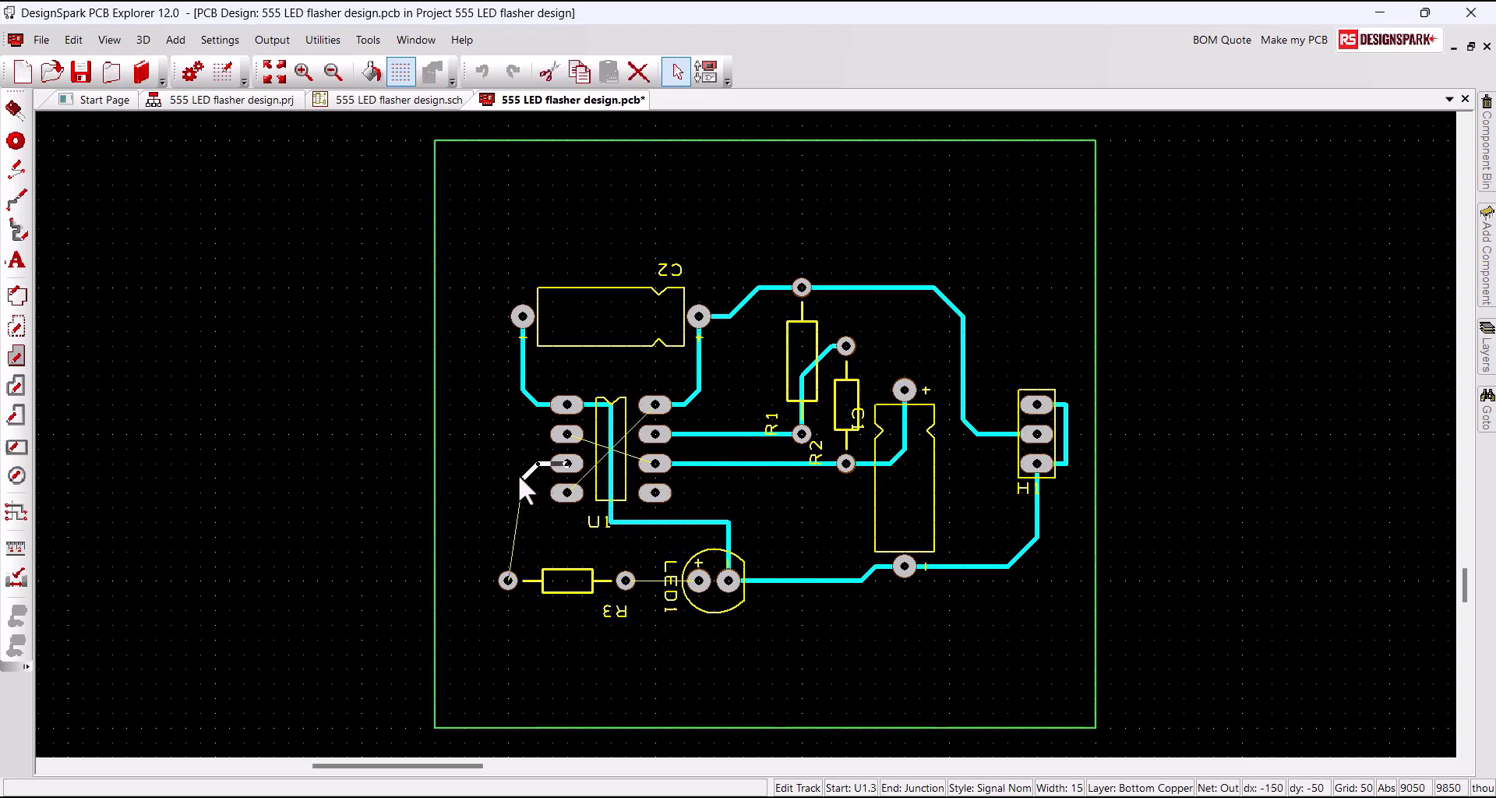
left_click(507, 578)
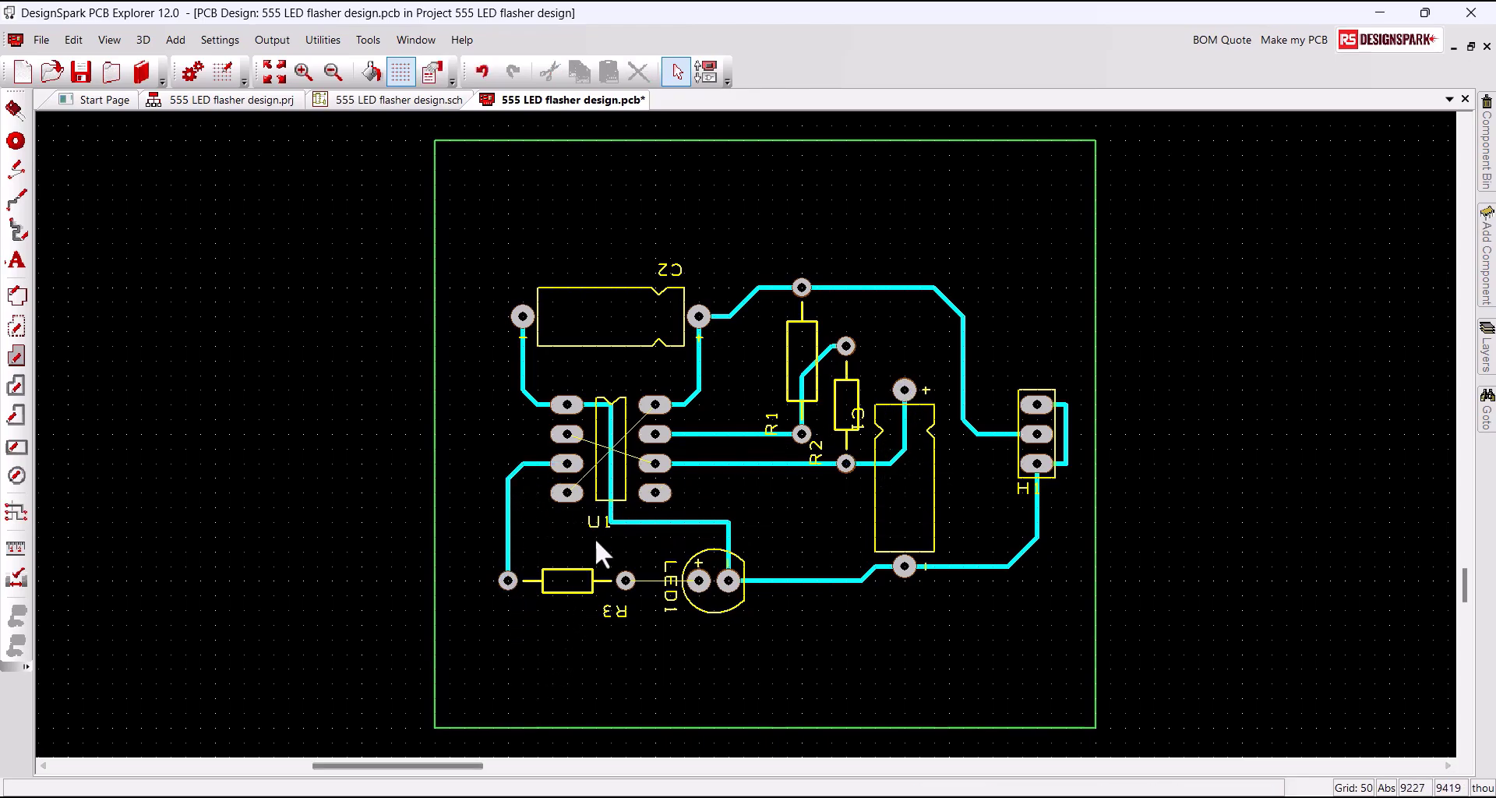
Step: Route a Top Copper track from U1 pin 8 over pin 1 and around the outer side of the pads to pin 4
left_click(637, 415)
key("l")
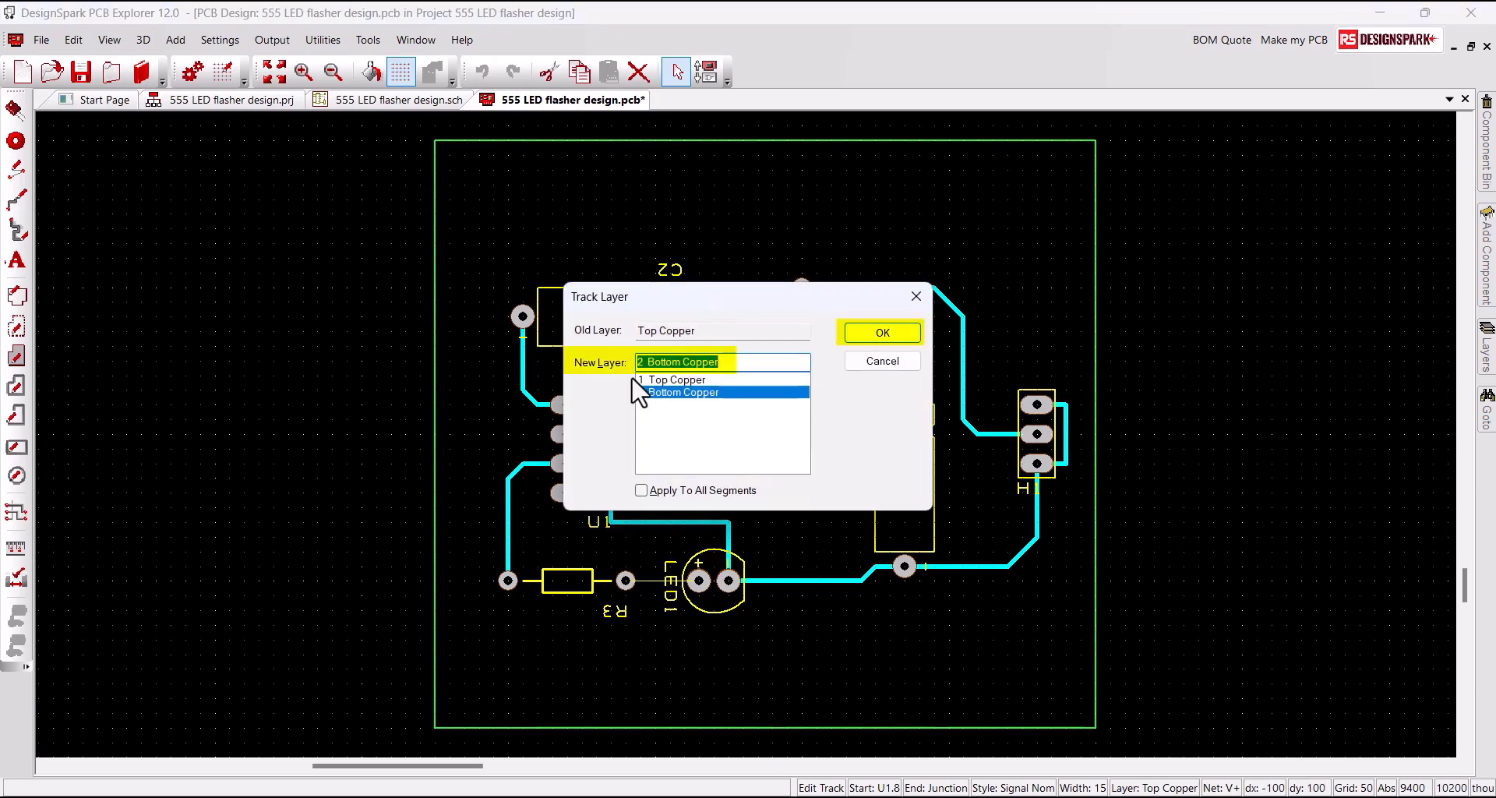
key("Return")
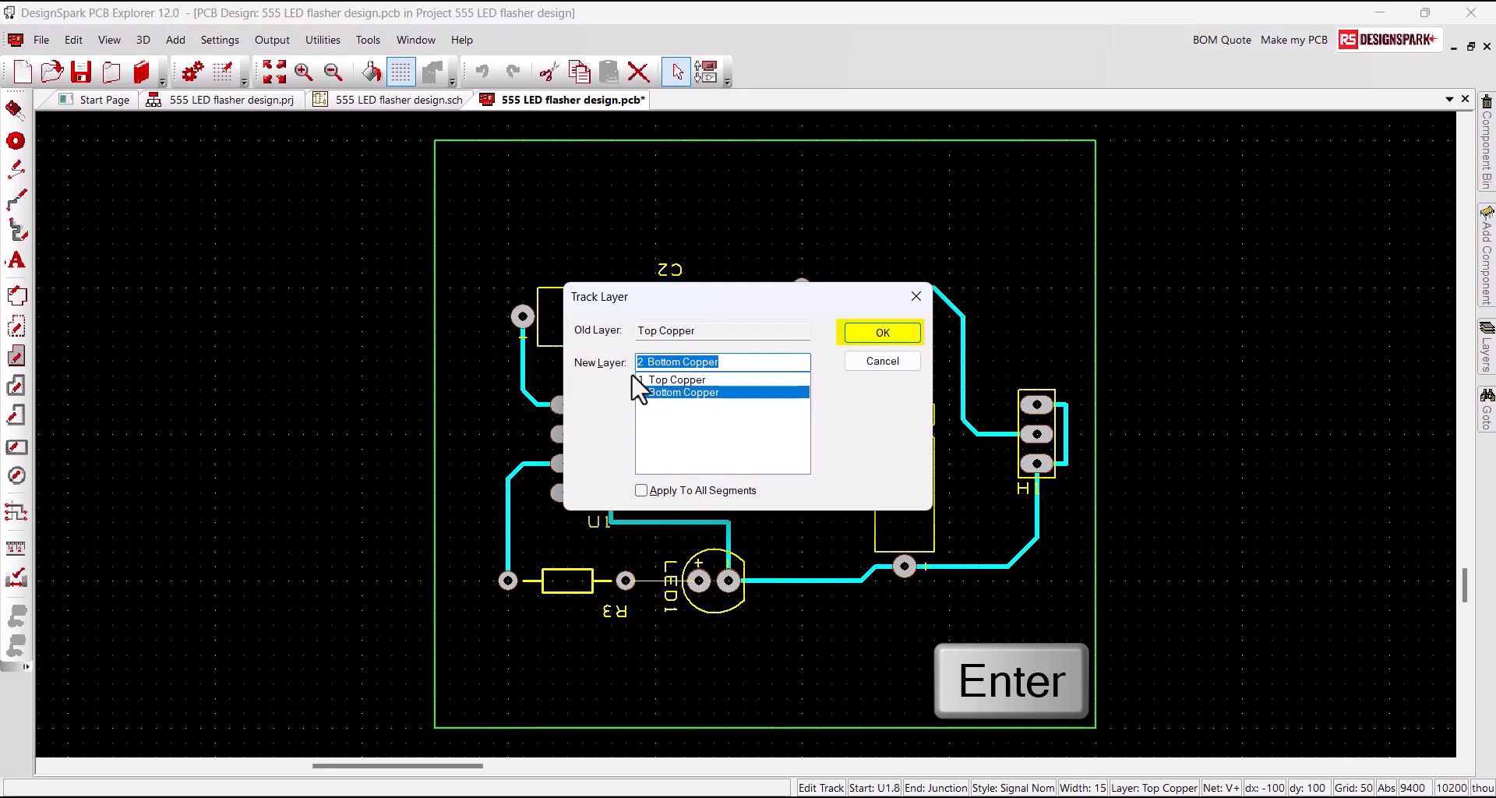
left_click(598, 375)
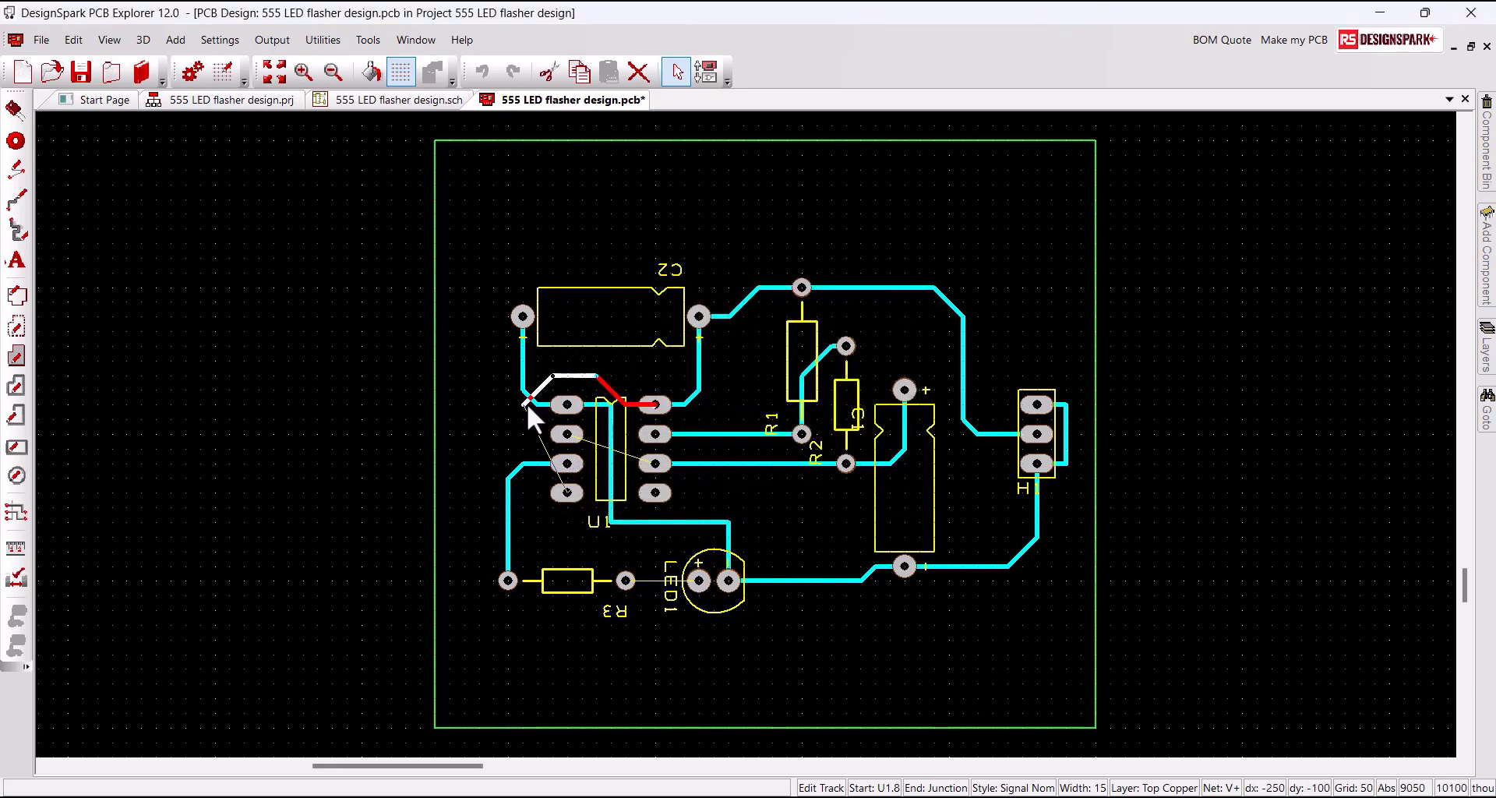
left_click(520, 407)
left_click(520, 483)
left_click(567, 492)
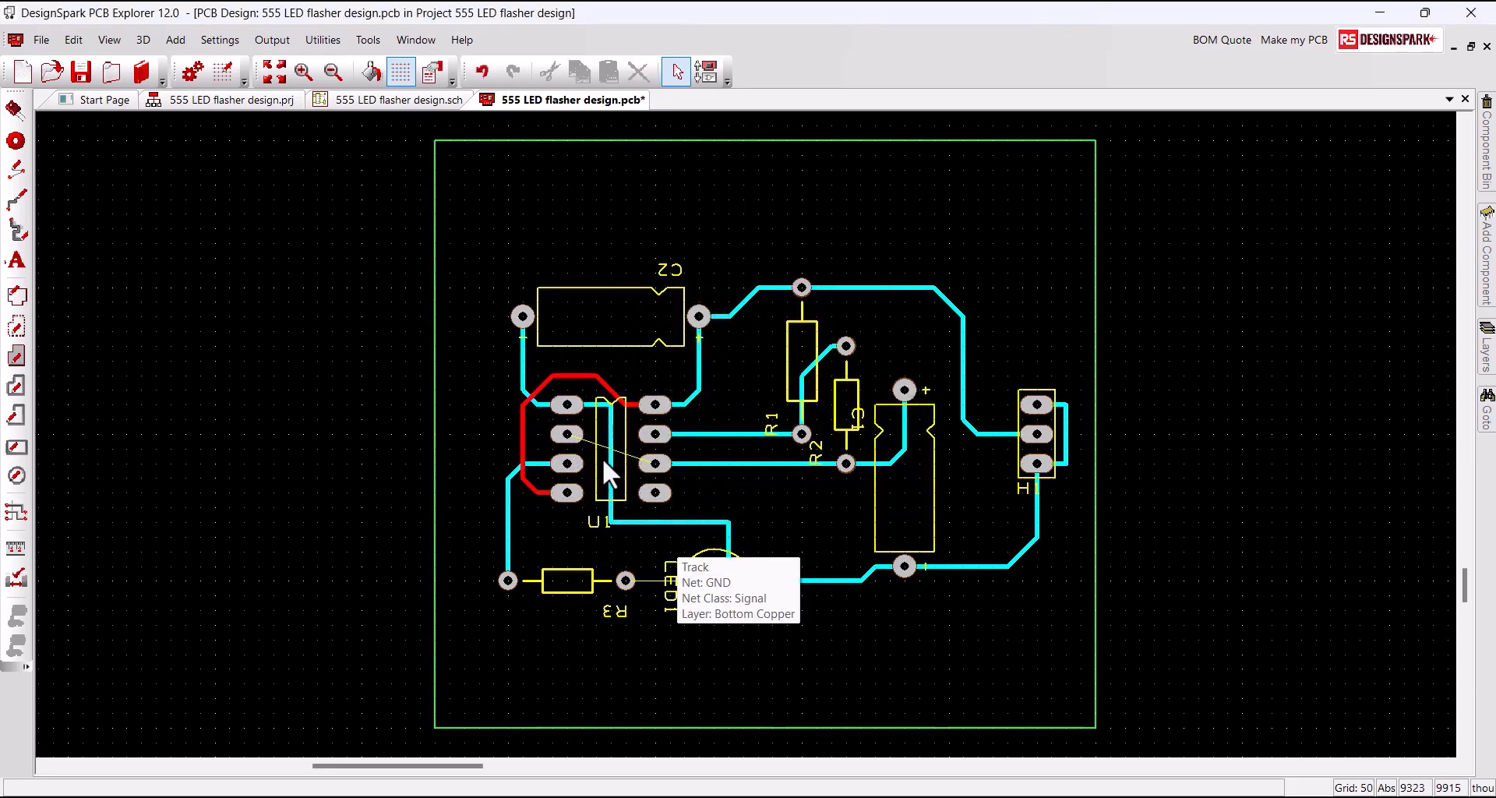
Step: Route a Top Copper track from U1 pin 2 across the IC body to pin 6
left_click(588, 437)
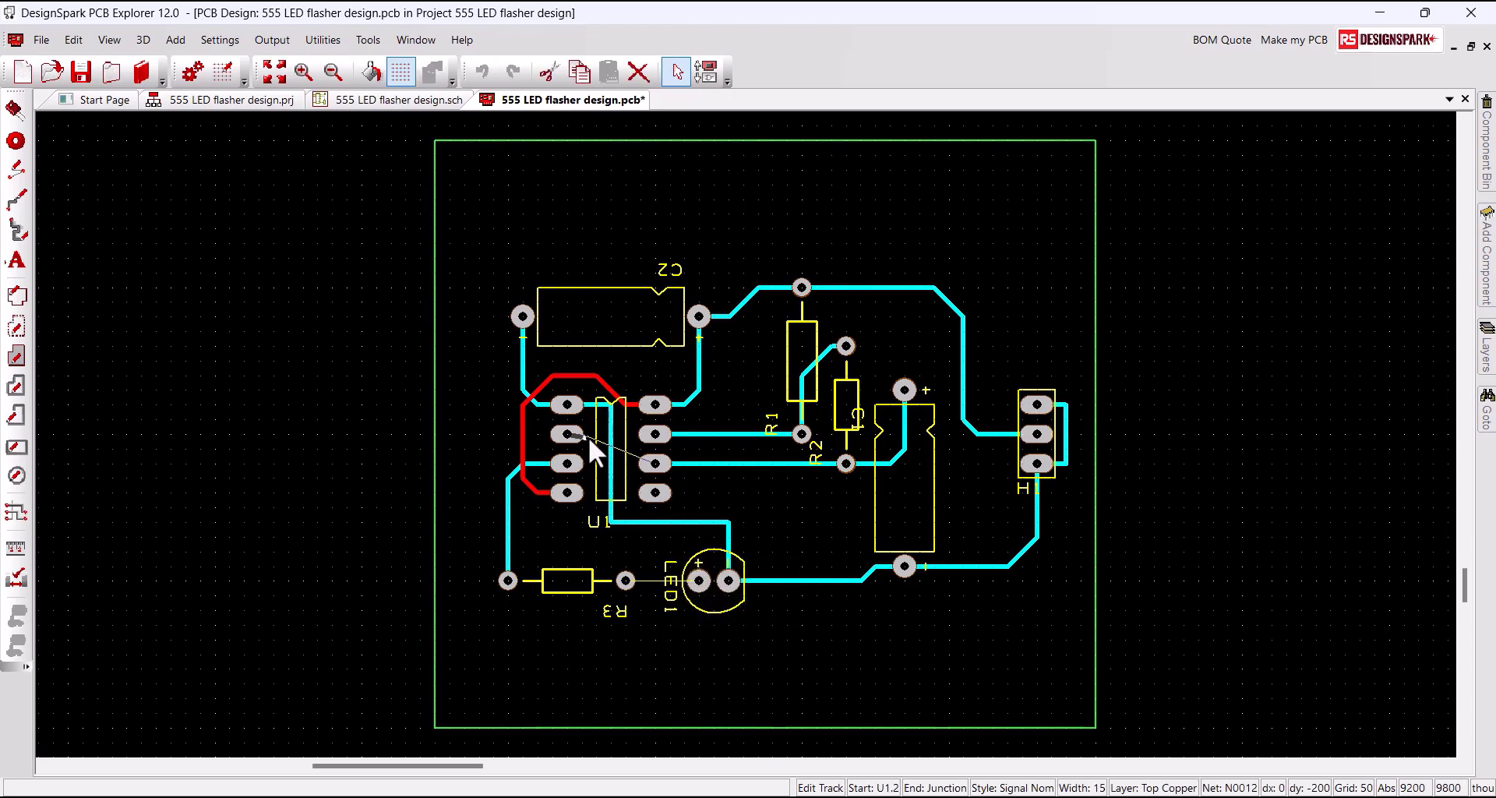
key("l")
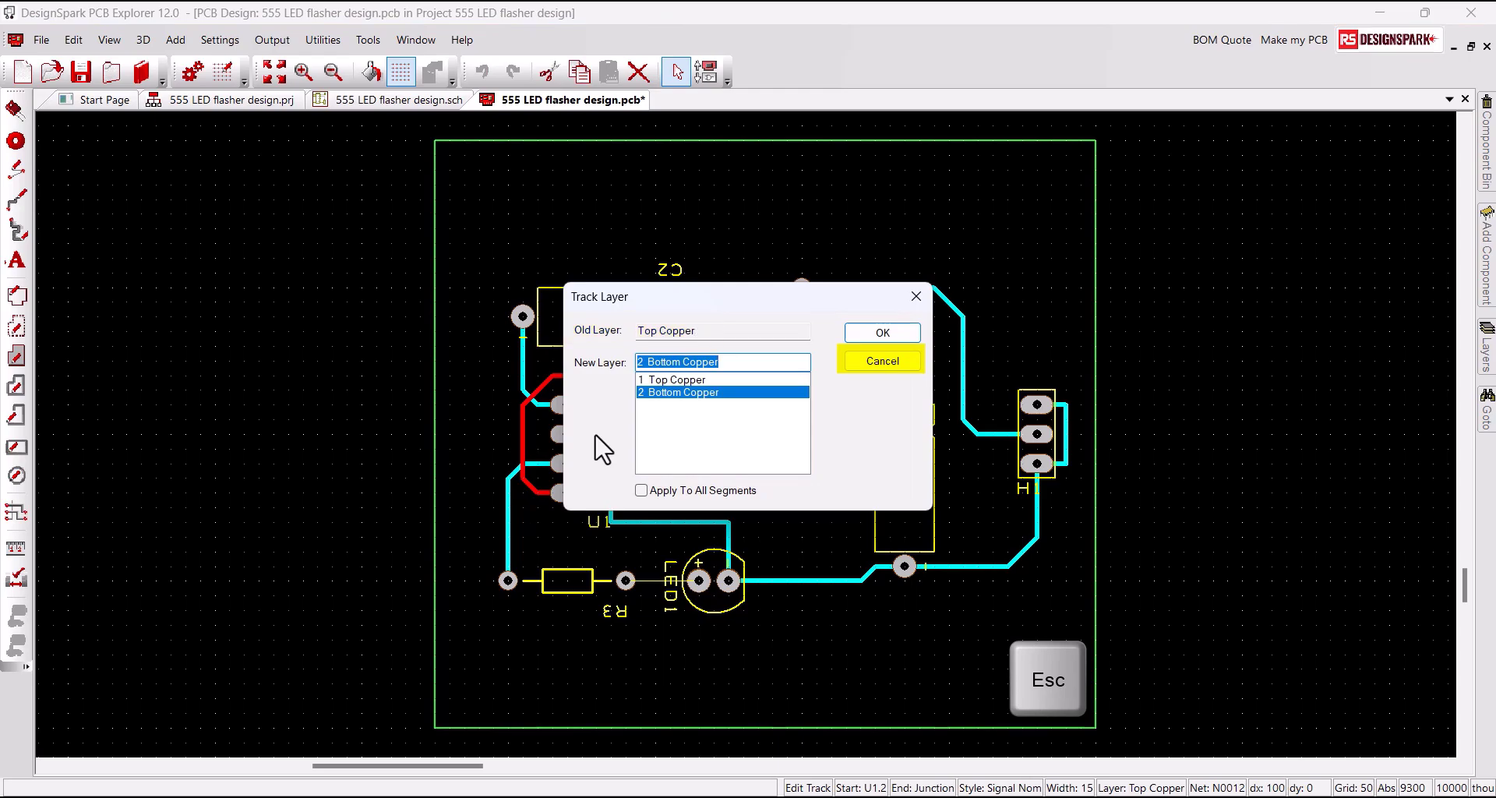
key("Escape")
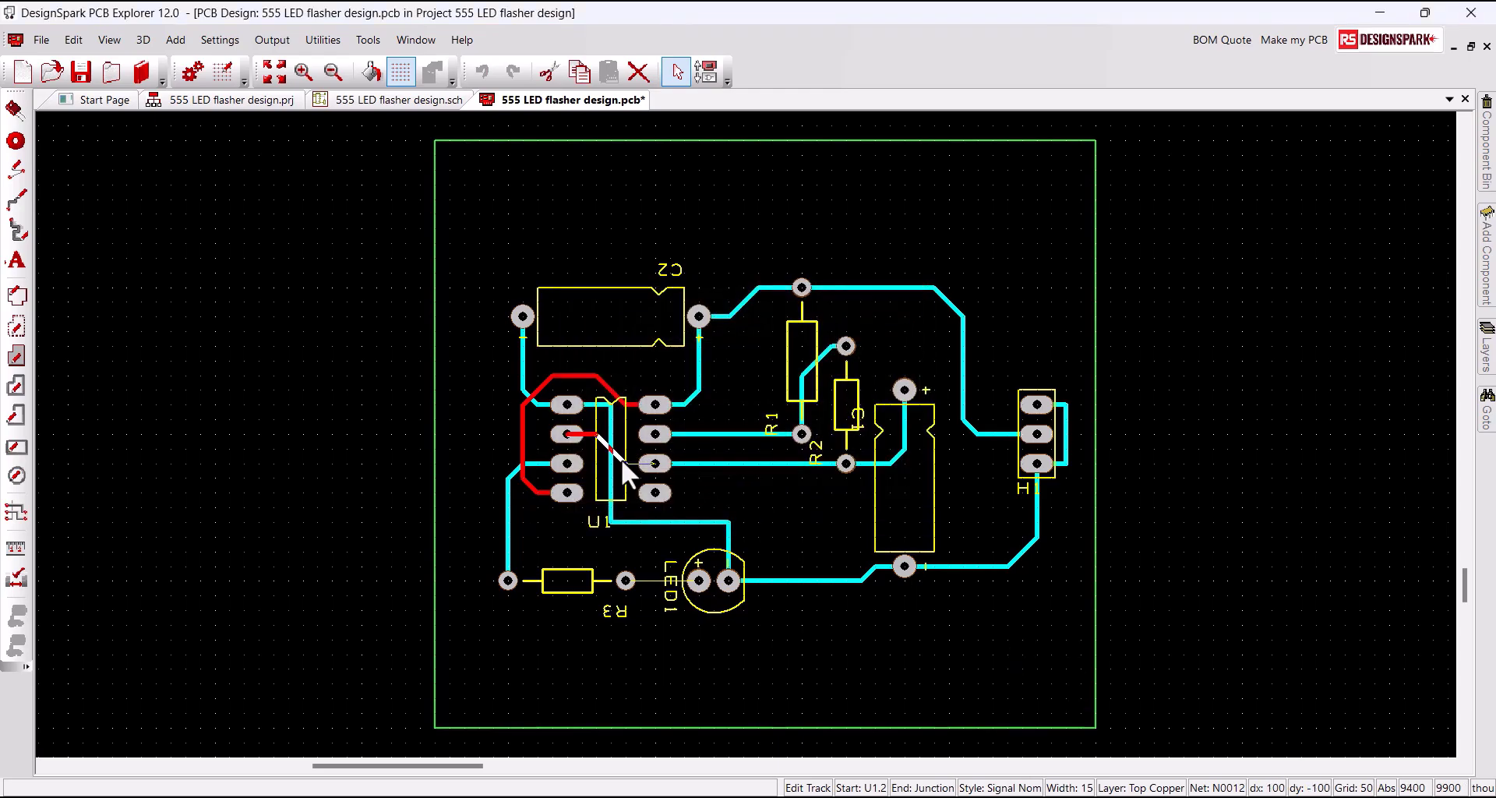
left_click(622, 462)
left_click(671, 460)
Step: Move R1, R2 and C1 closer to U1, placing C1 at position 10200,10100
left_click_drag(790, 358, 743, 358)
left_click_drag(846, 408, 789, 404)
left_click_drag(872, 500, 835, 516)
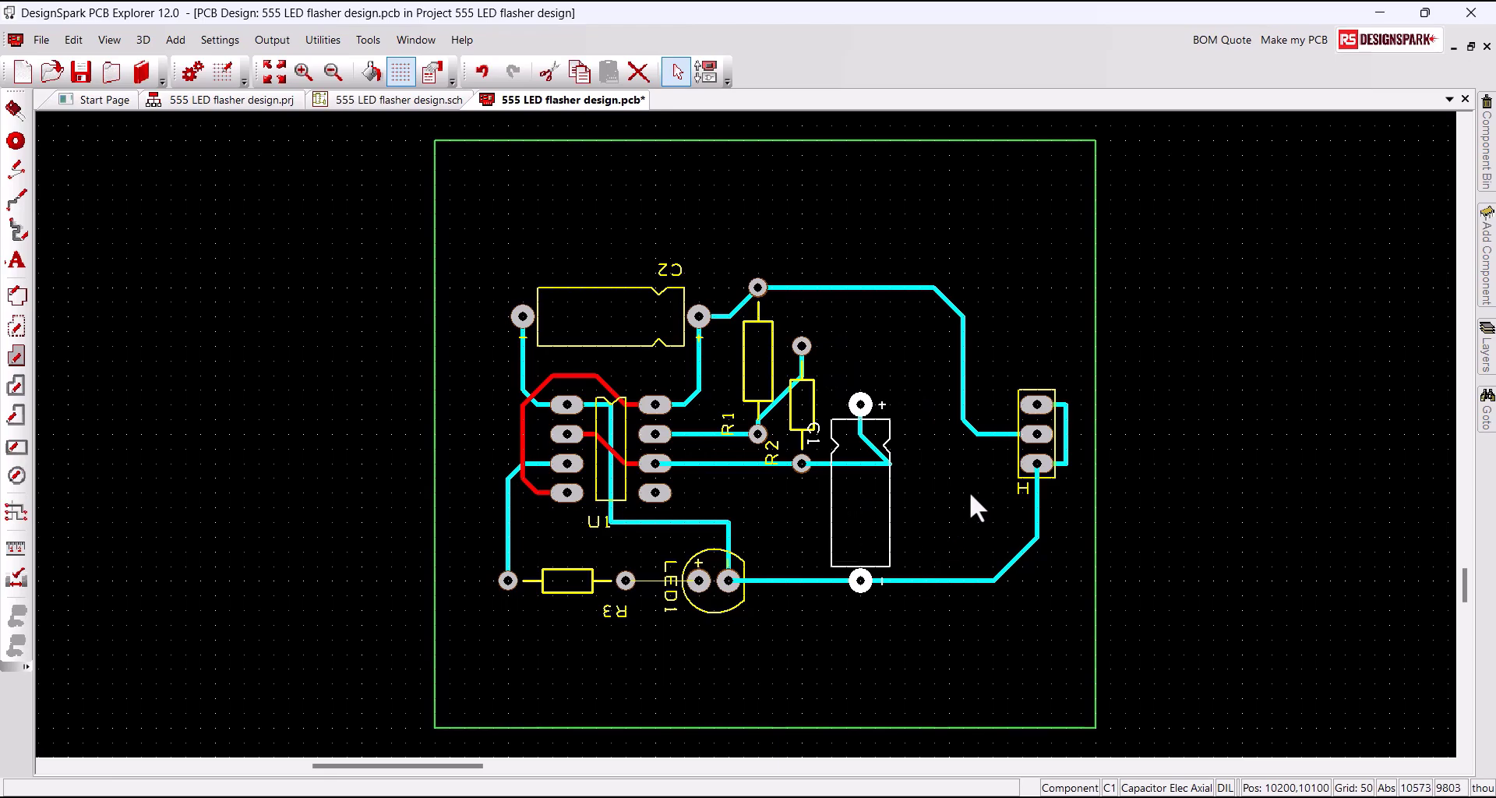
Step: Delete the distorted track segments between R2's lower pad and C1's positive pad and reroute them with a short mitred bend on Bottom Copper
left_click(872, 449)
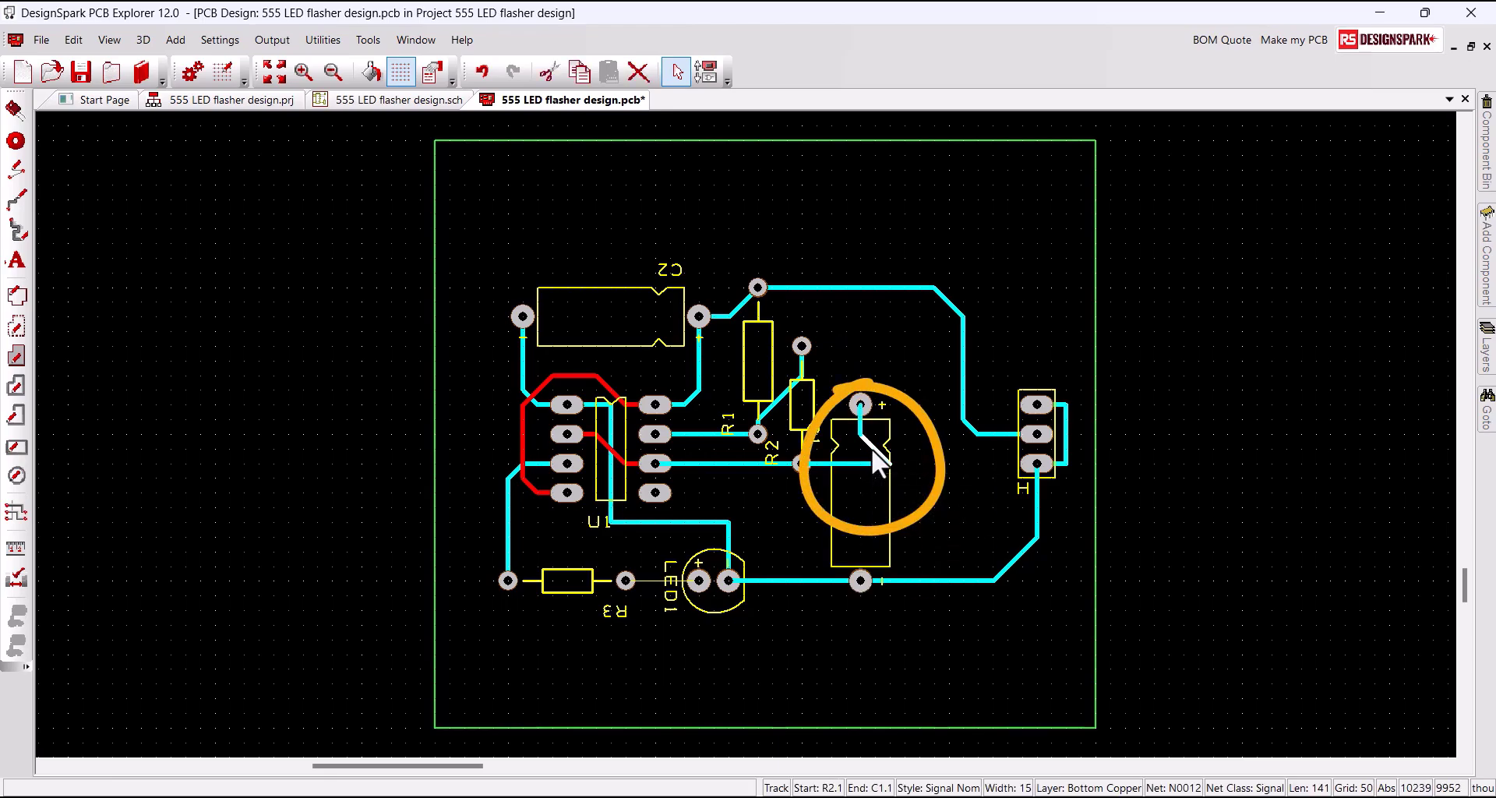
key("Delete")
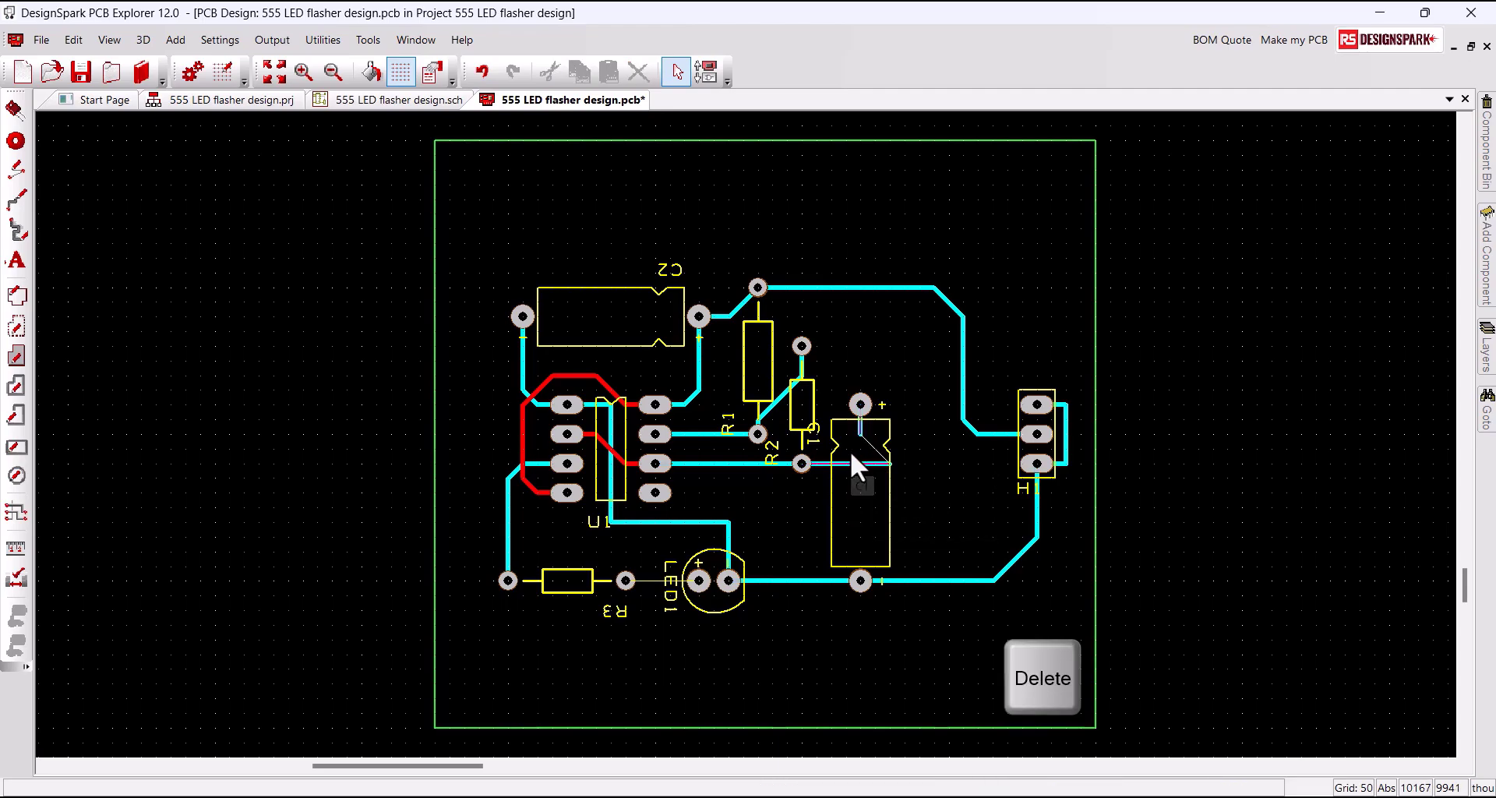
left_click(862, 465)
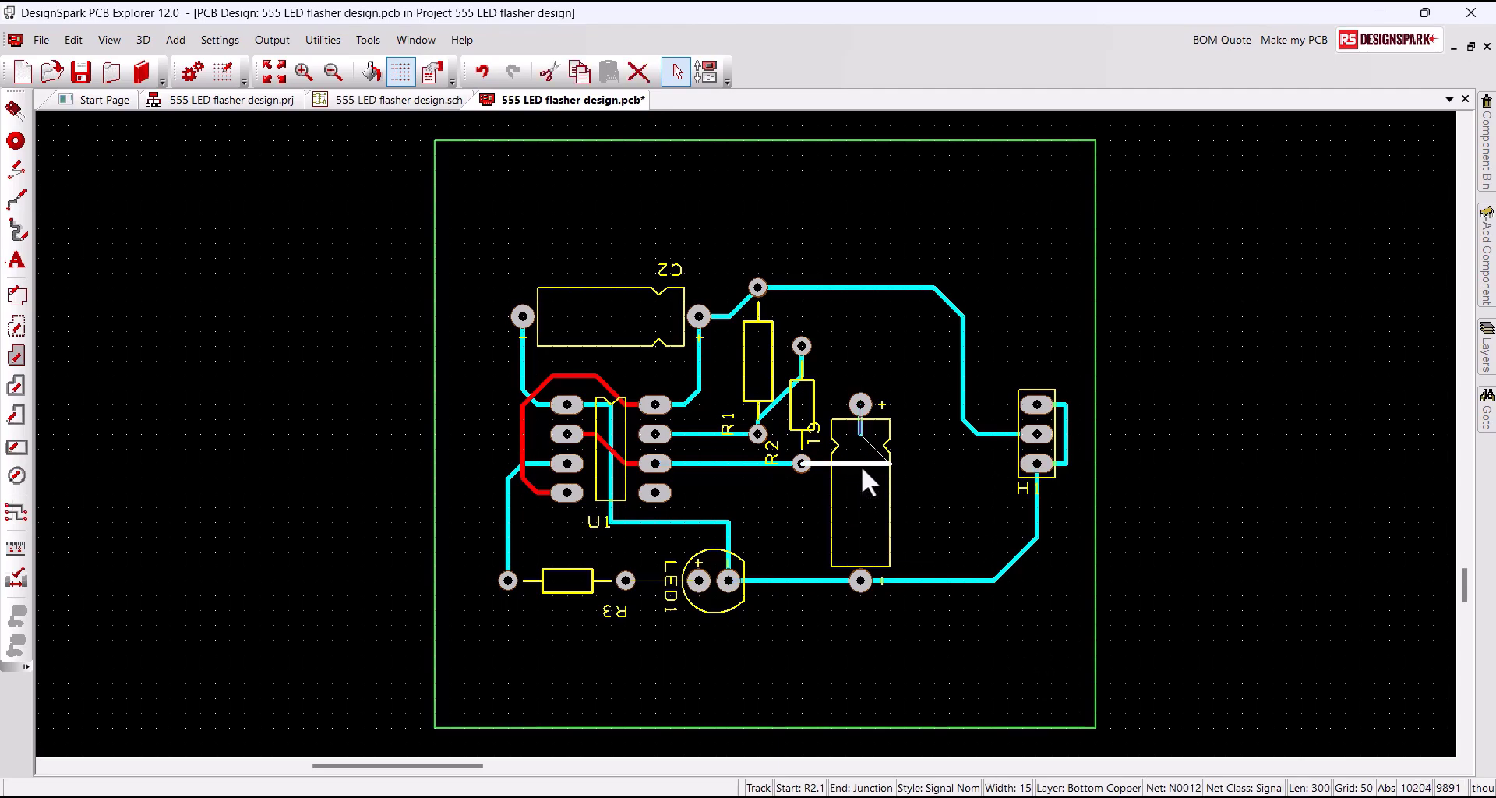
key("Delete")
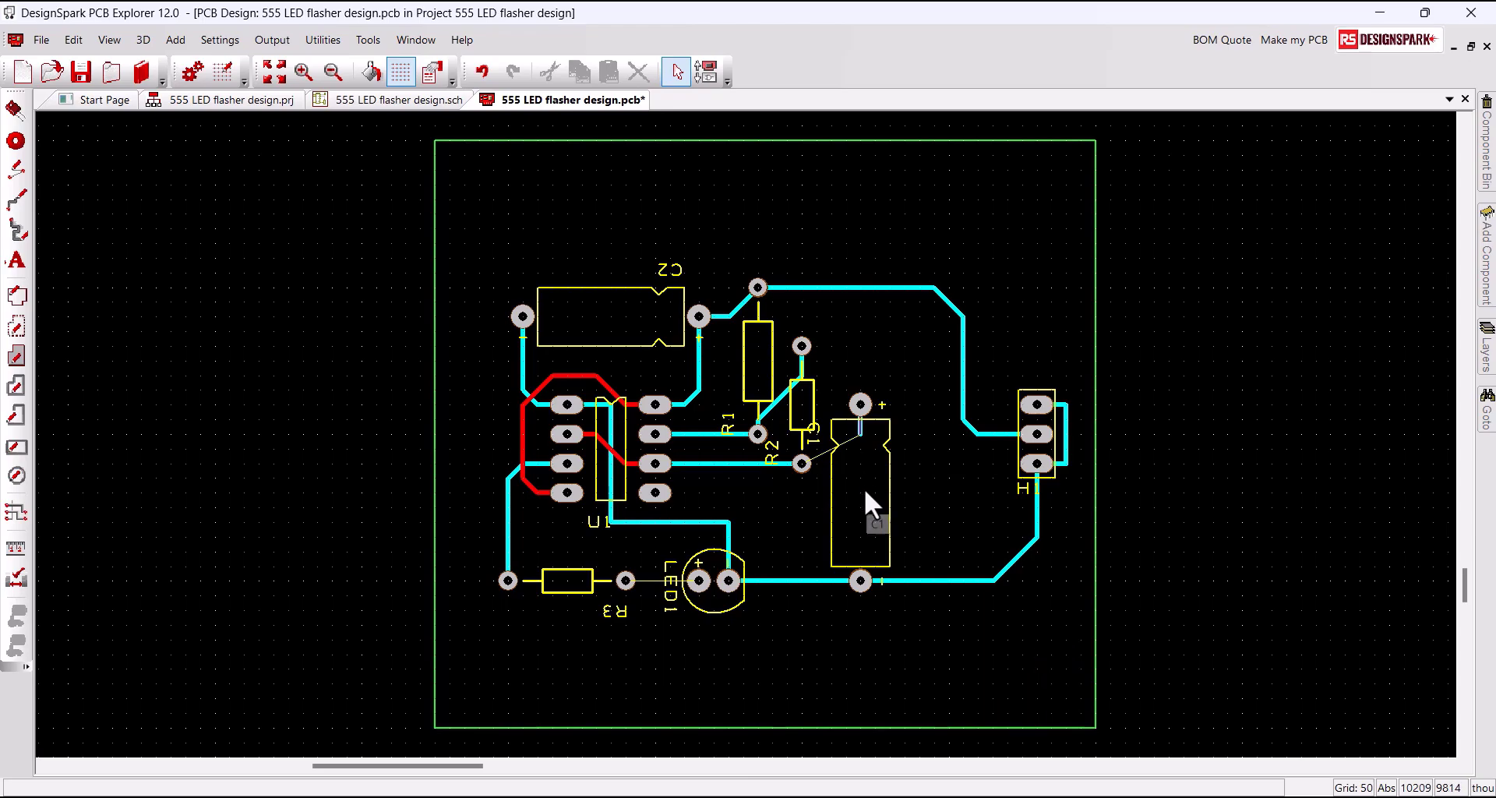
left_click(848, 464)
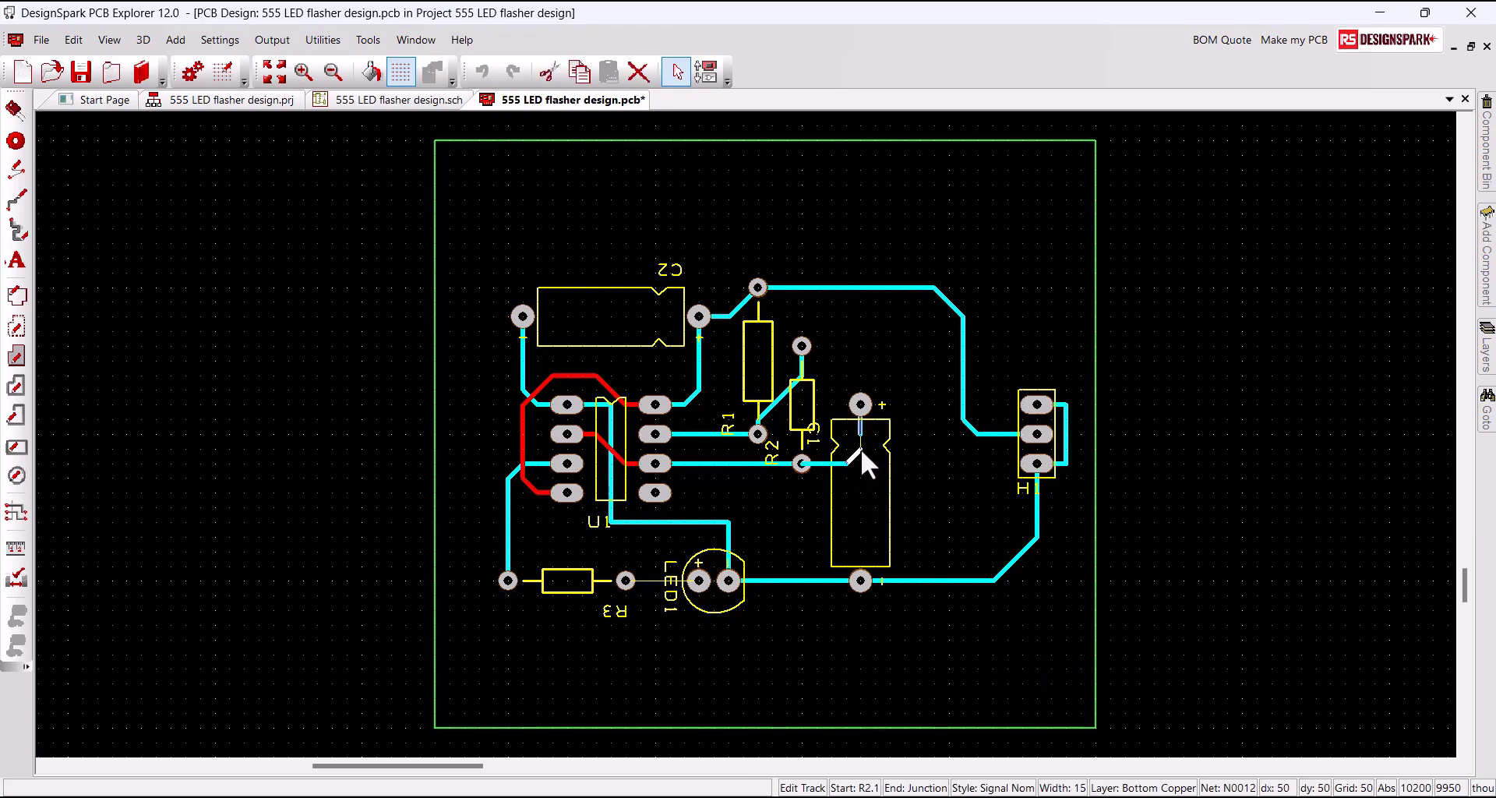
double_click(858, 434)
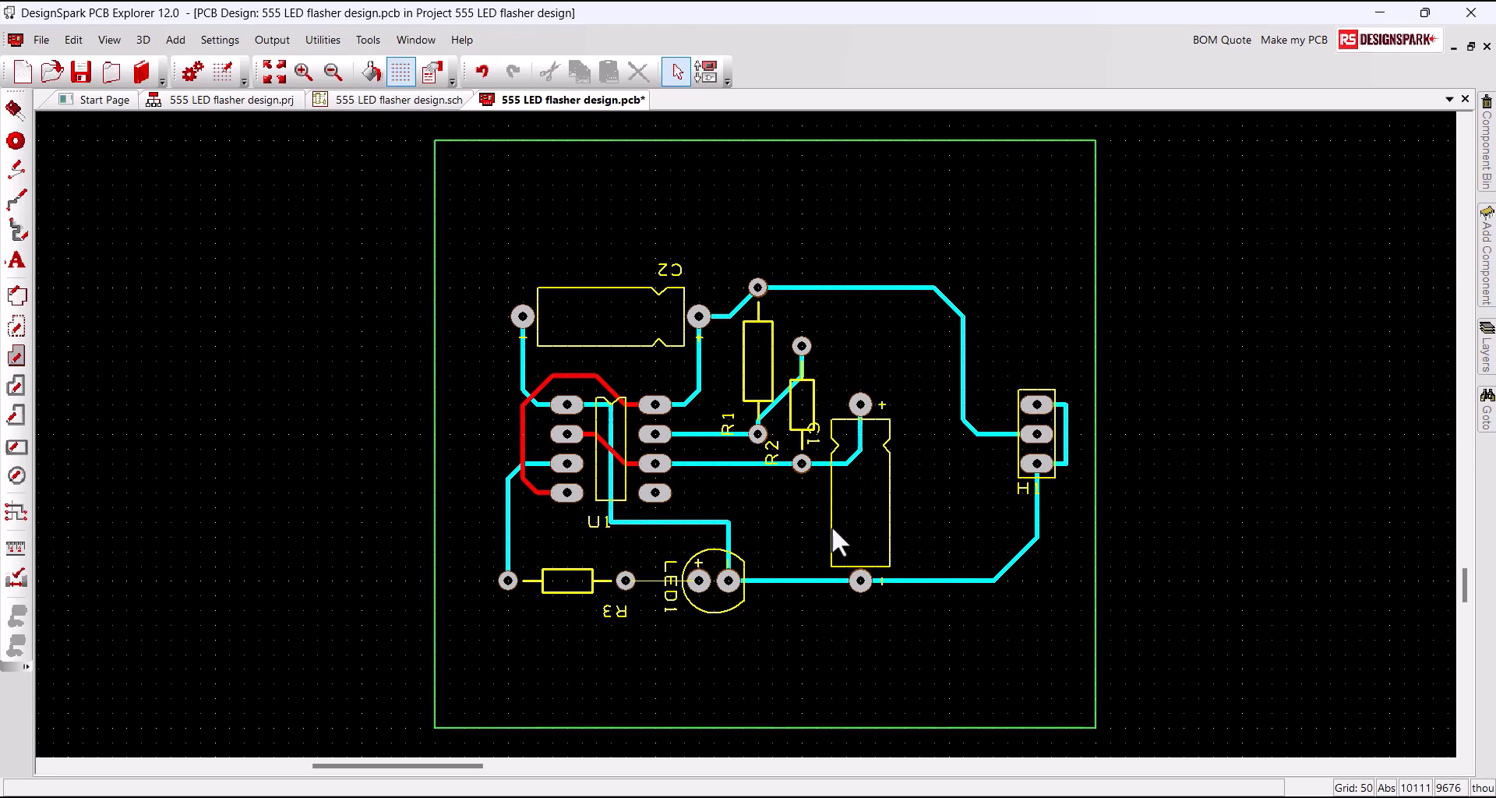
Step: Run the Design Rule Check with the spacing checks except Components, plus Net Completion and Dangling Tracks, and review the report
left_click(367, 43)
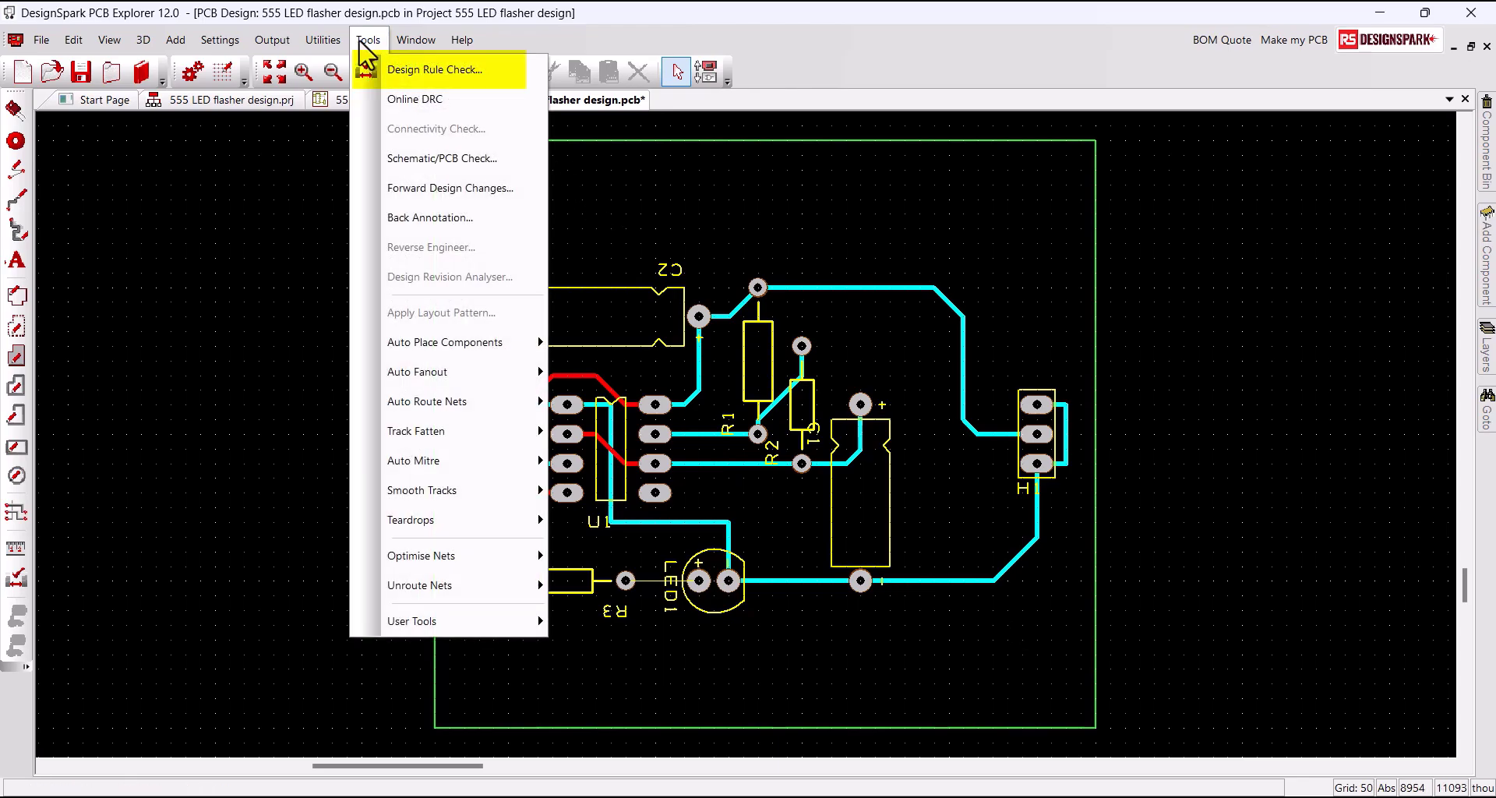
left_click(433, 69)
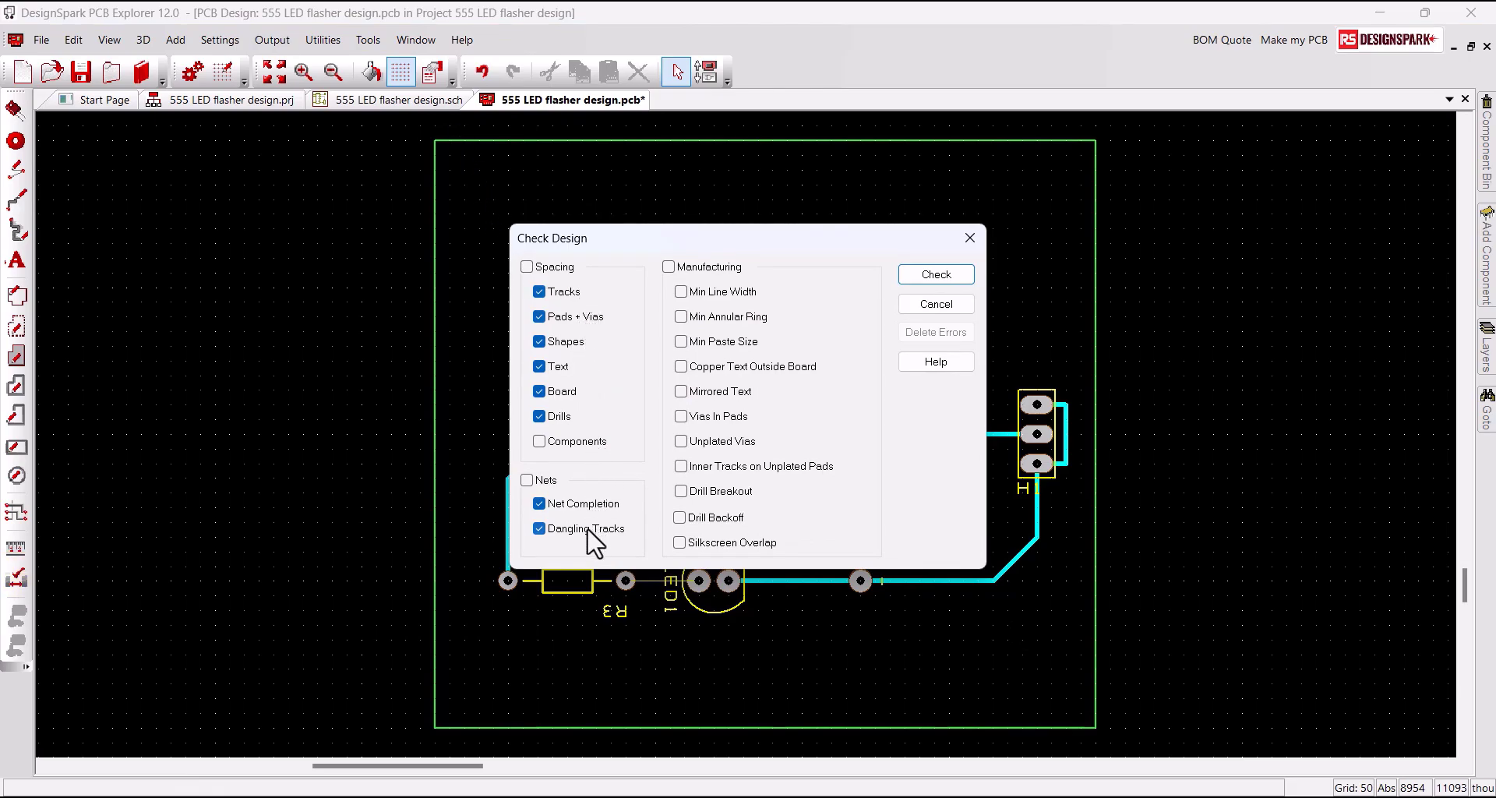
left_click(905, 277)
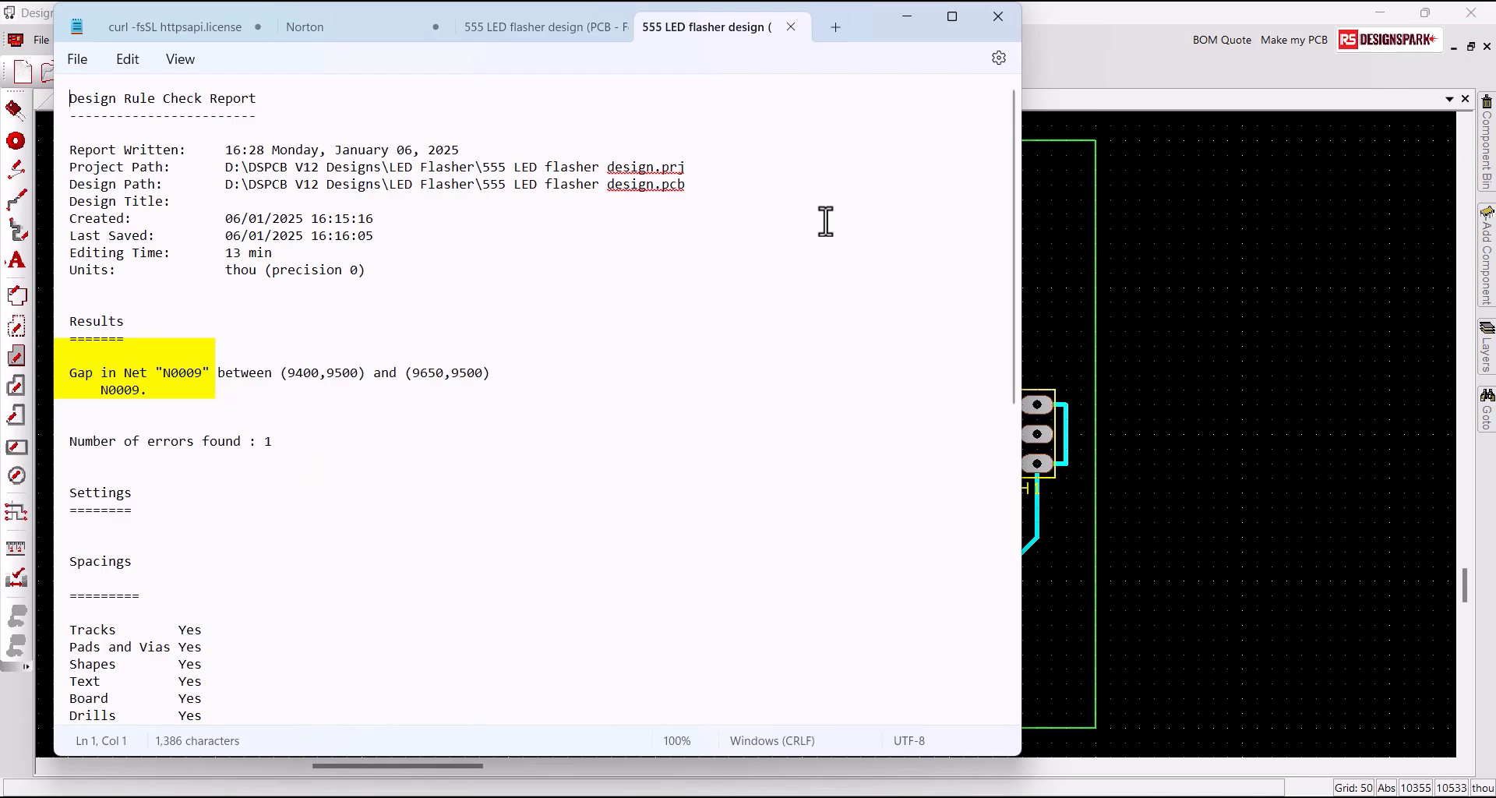
scroll(825, 222, "down", 3)
left_click(992, 19)
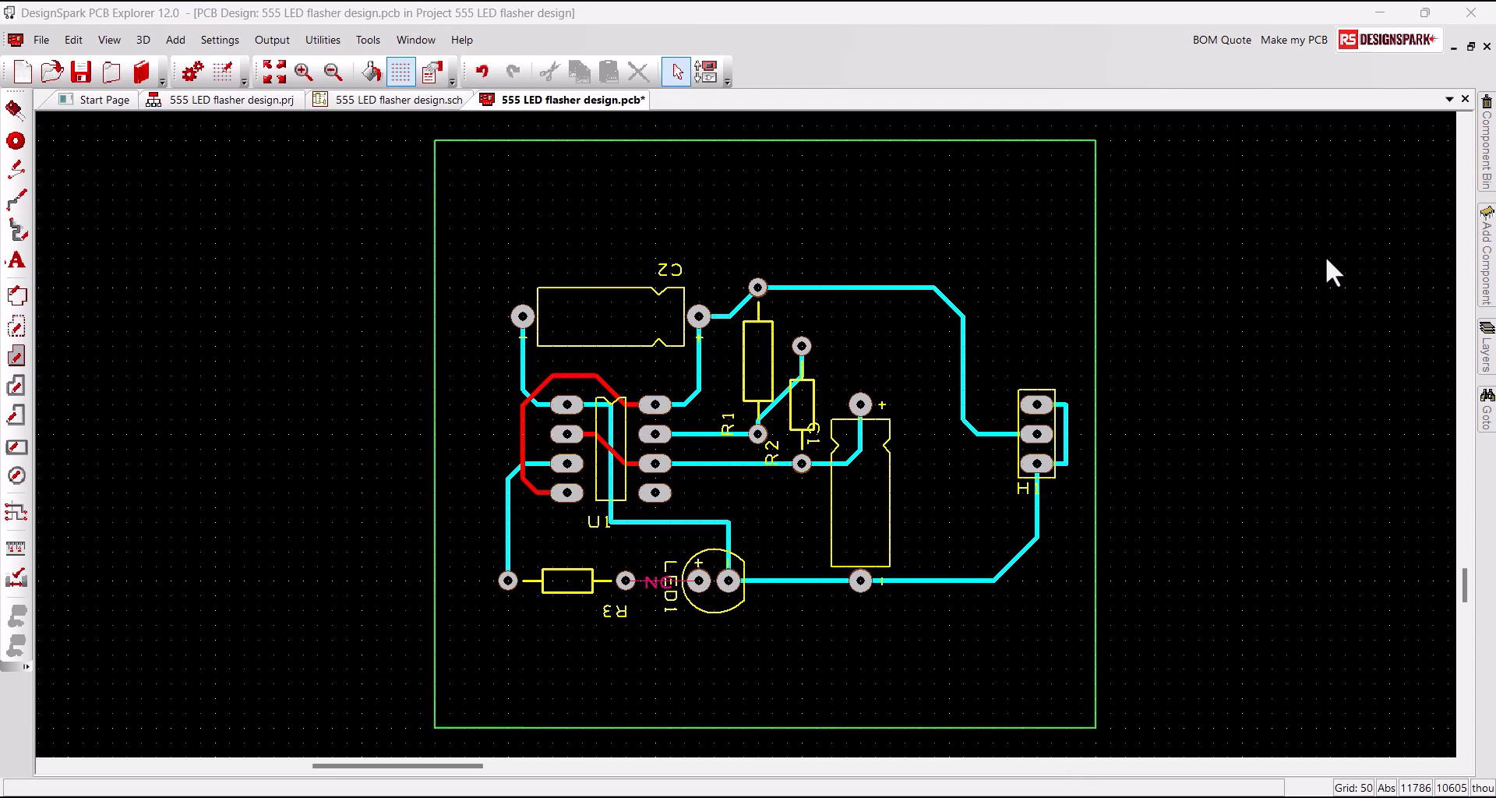
Step: List the design errors in a pinned Goto bar and locate the Gap in Net error on the board
left_click(1486, 418)
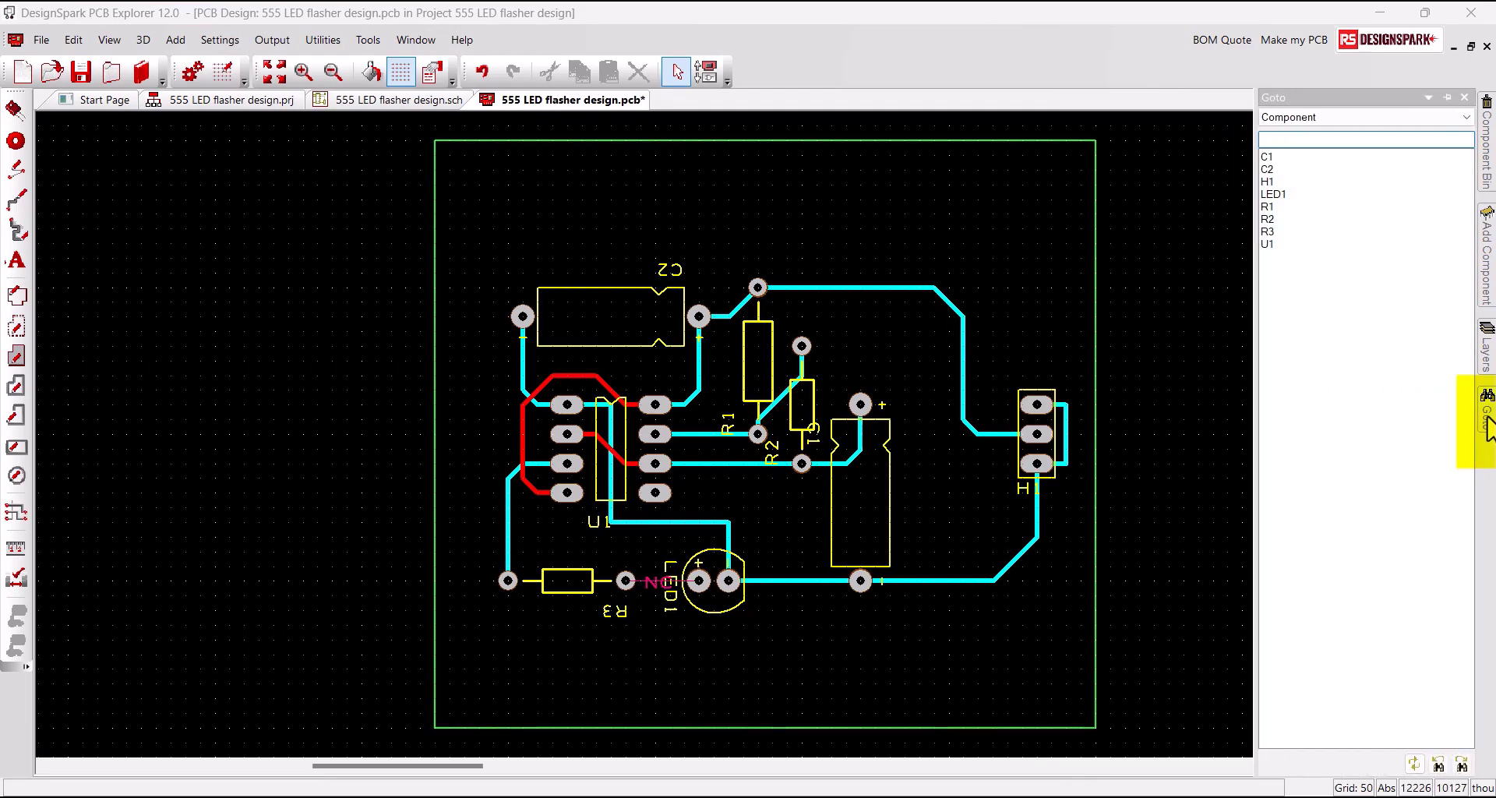
left_click(1467, 119)
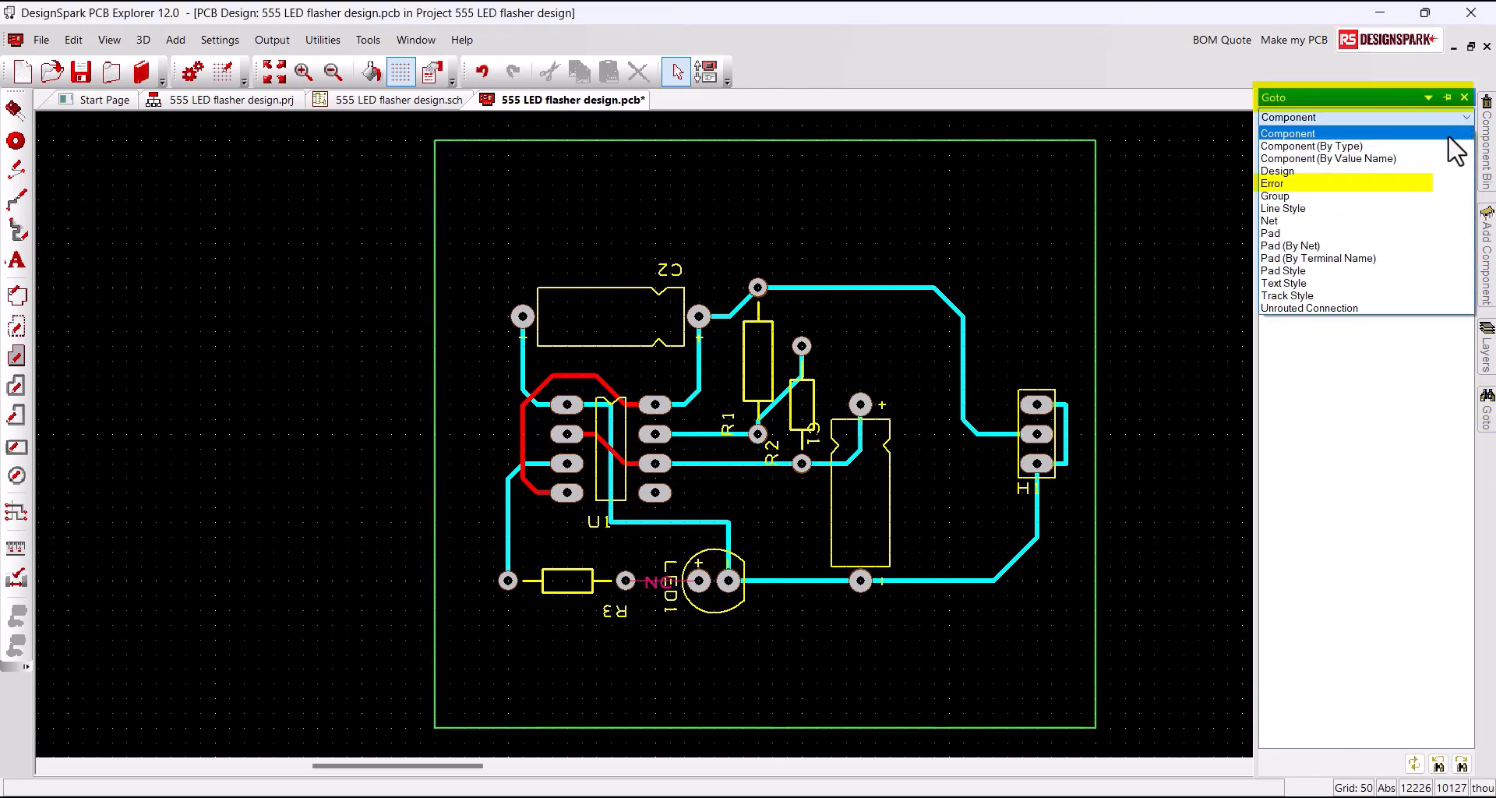
left_click(1420, 185)
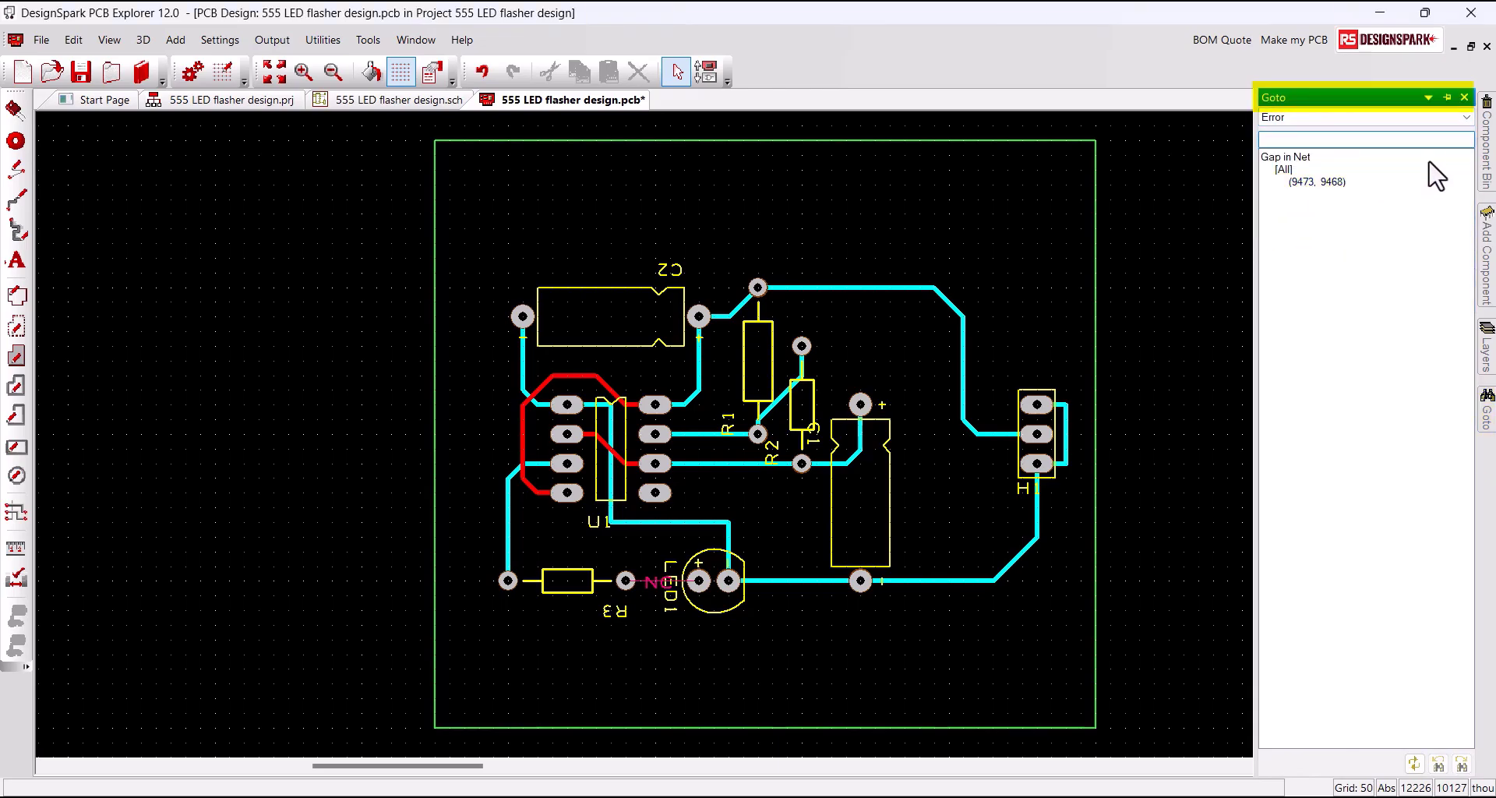
left_click(1447, 100)
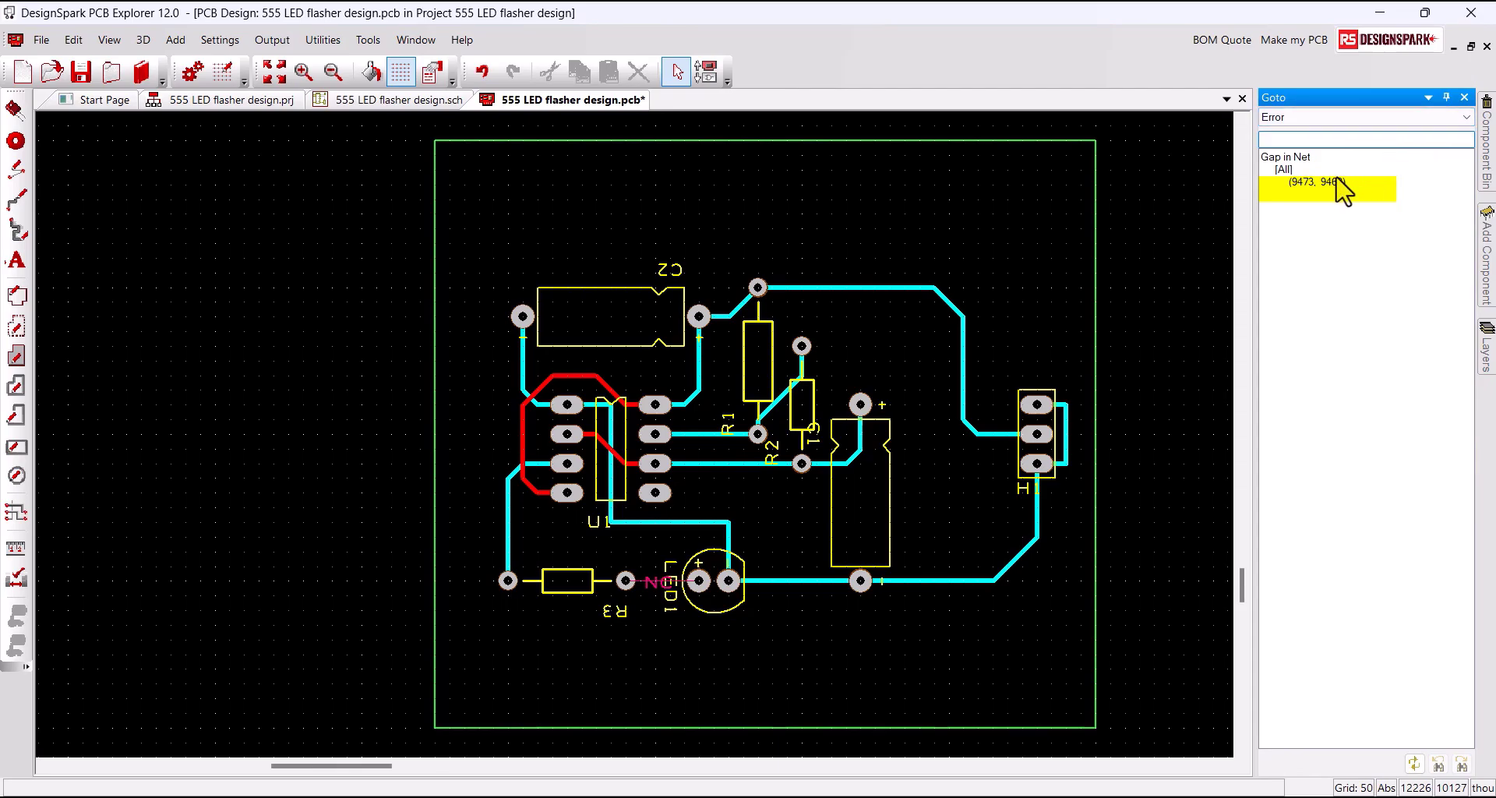
left_click(1315, 195)
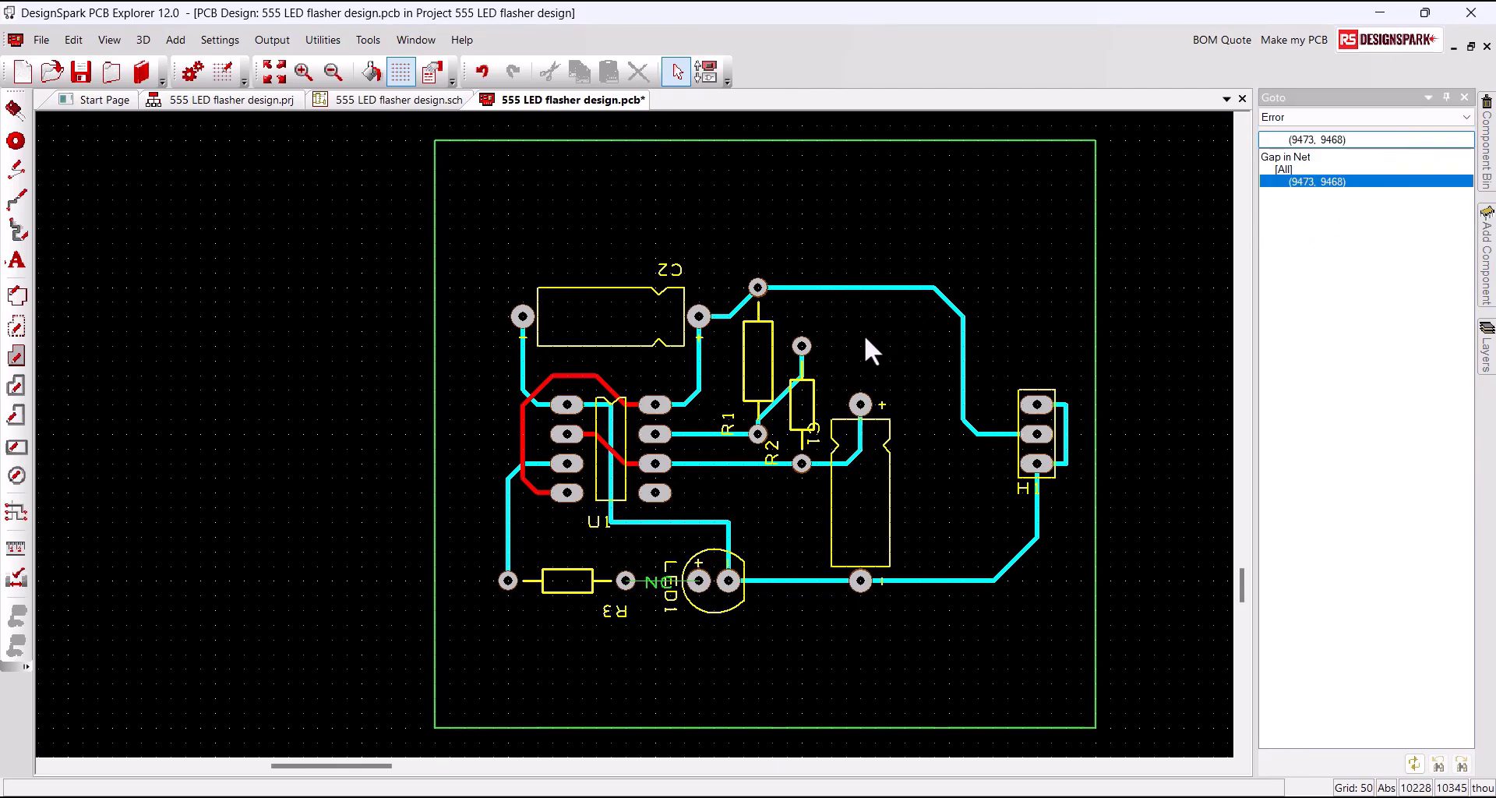
scroll(828, 363, "up", 2)
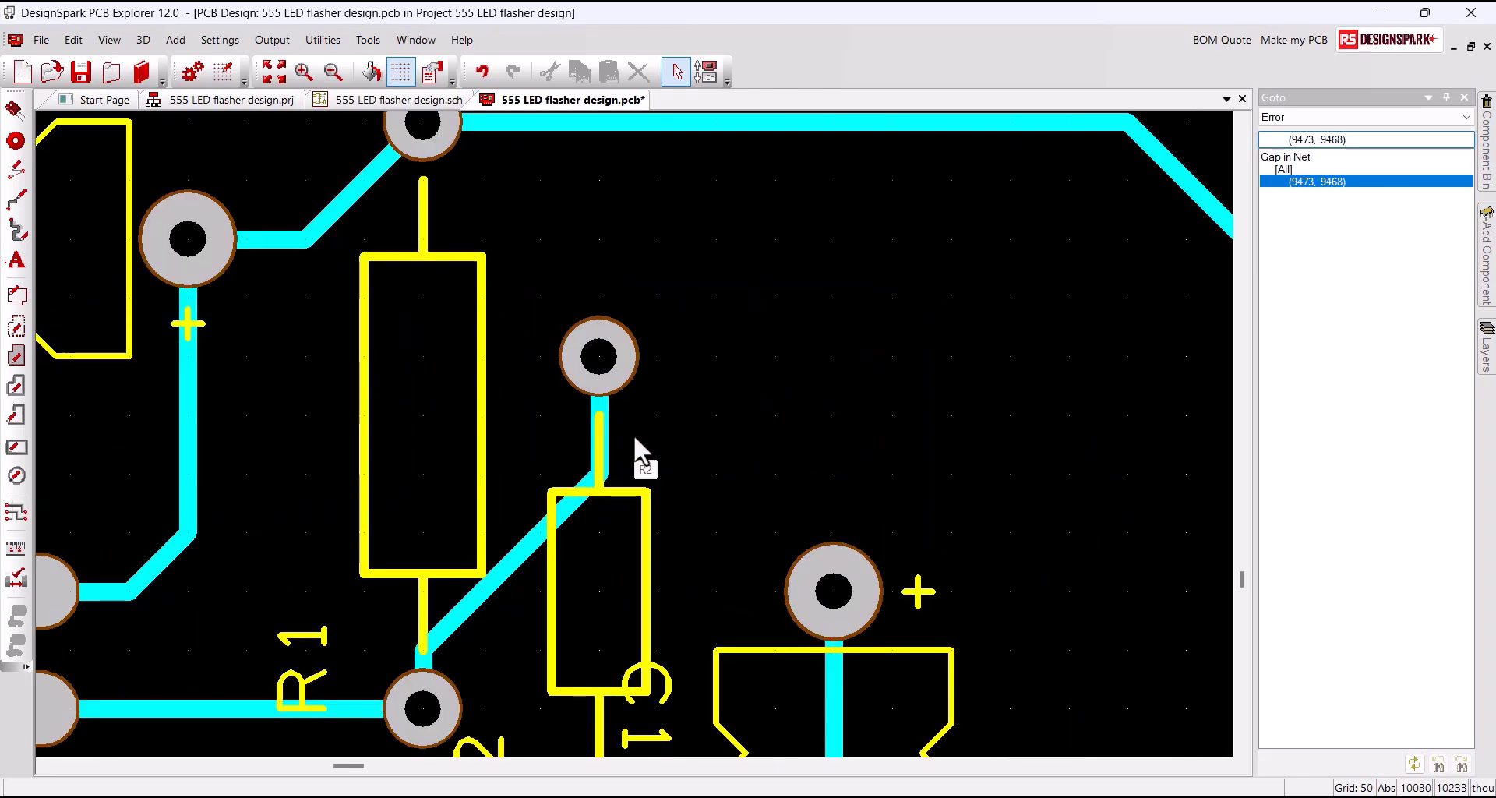
left_click(1307, 188)
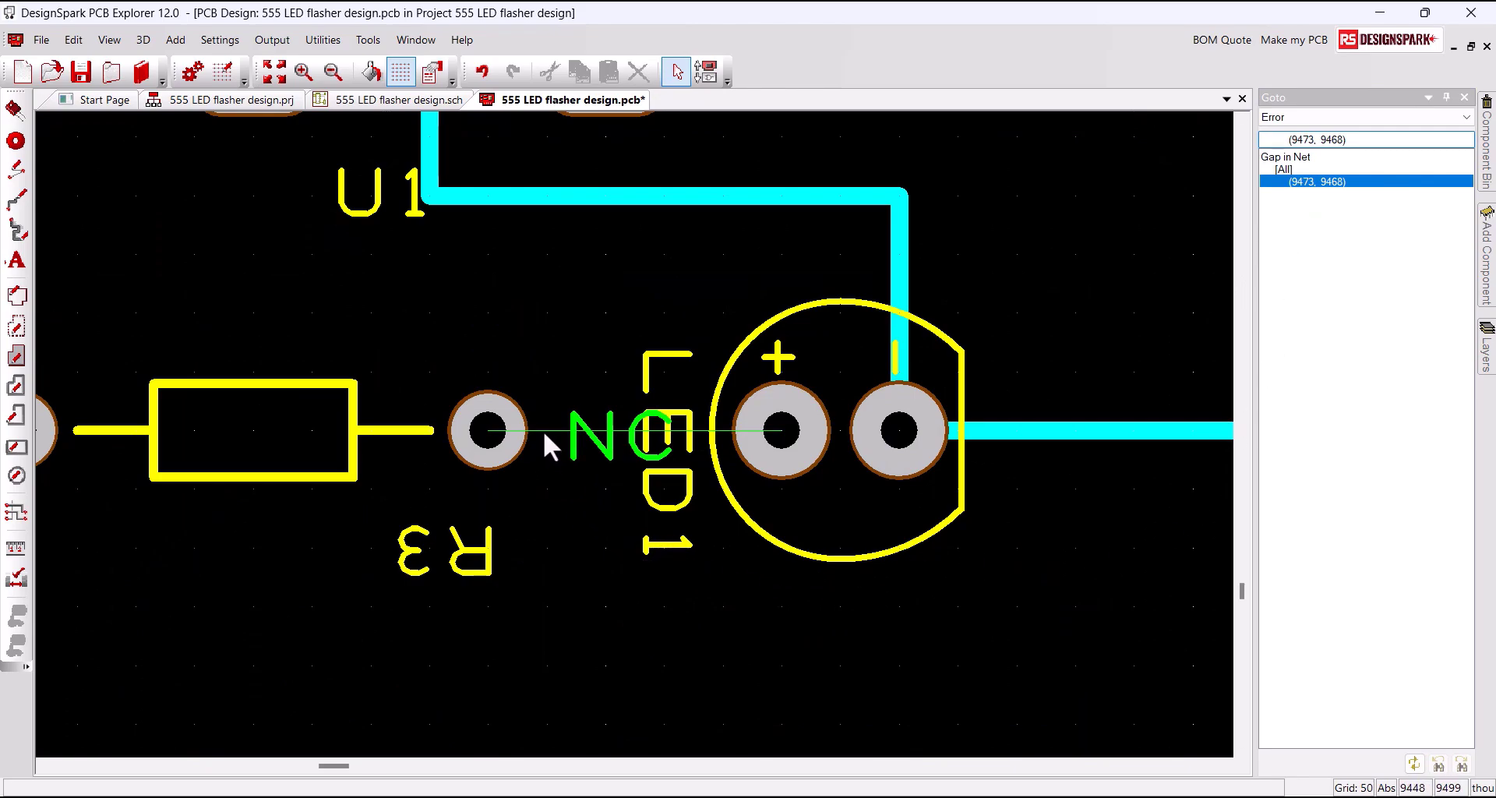
Step: Route the missing Bottom Copper track from R3 to LED1's positive pad, and rerun the Design Rule Check
mouse_move(544, 430)
left_click_drag(543, 430, 544, 429)
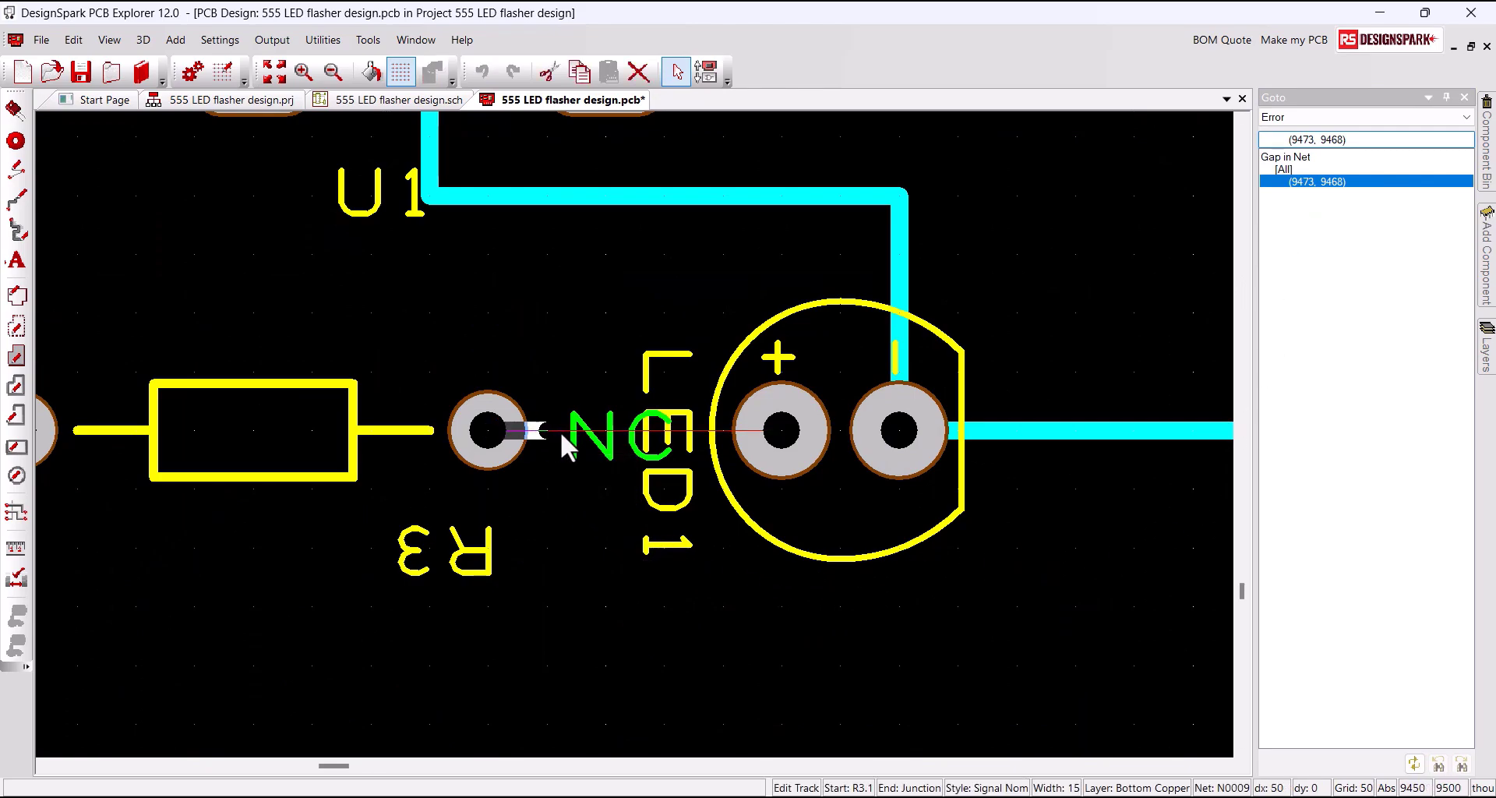
key("l")
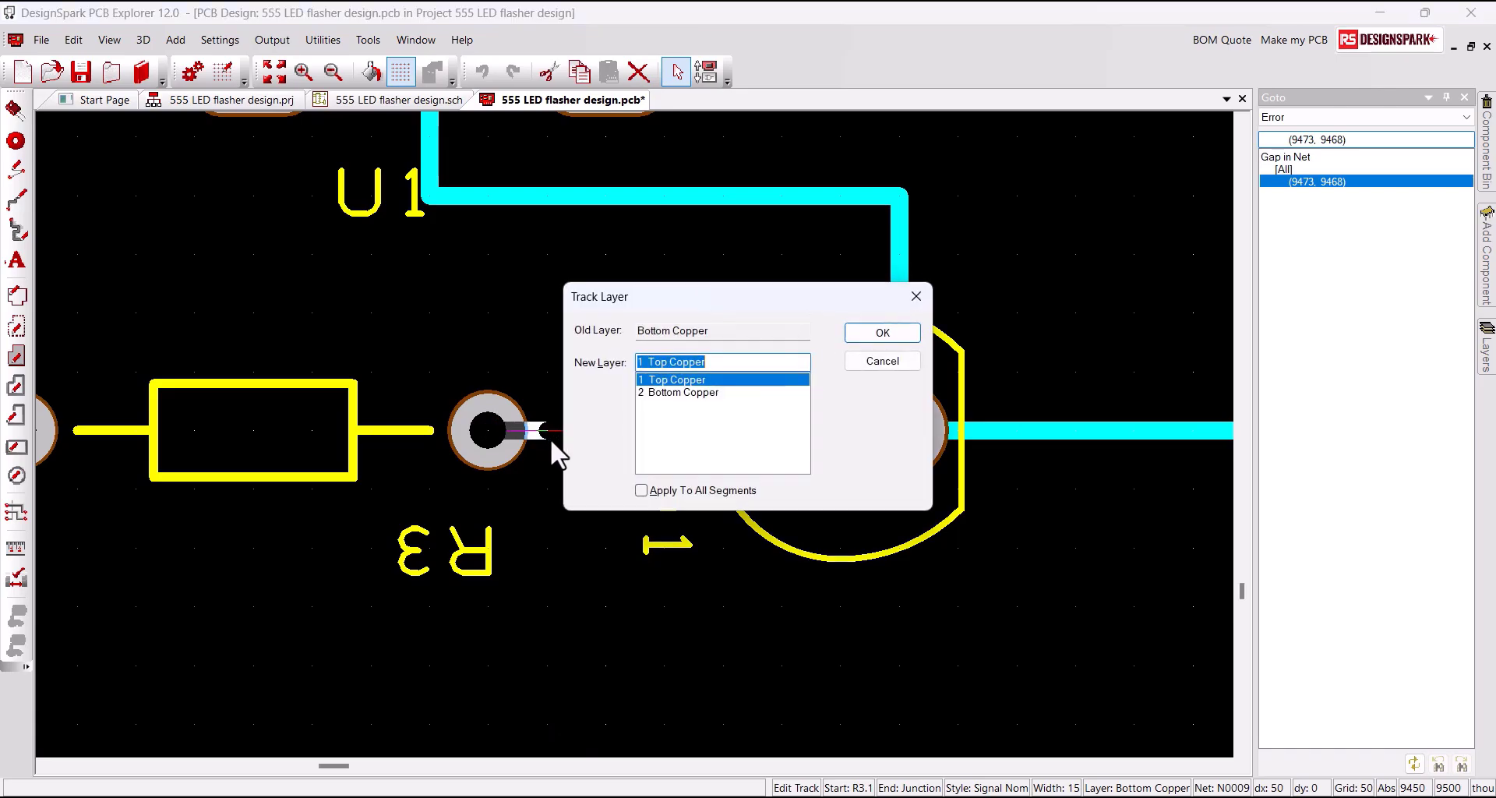
key("Escape")
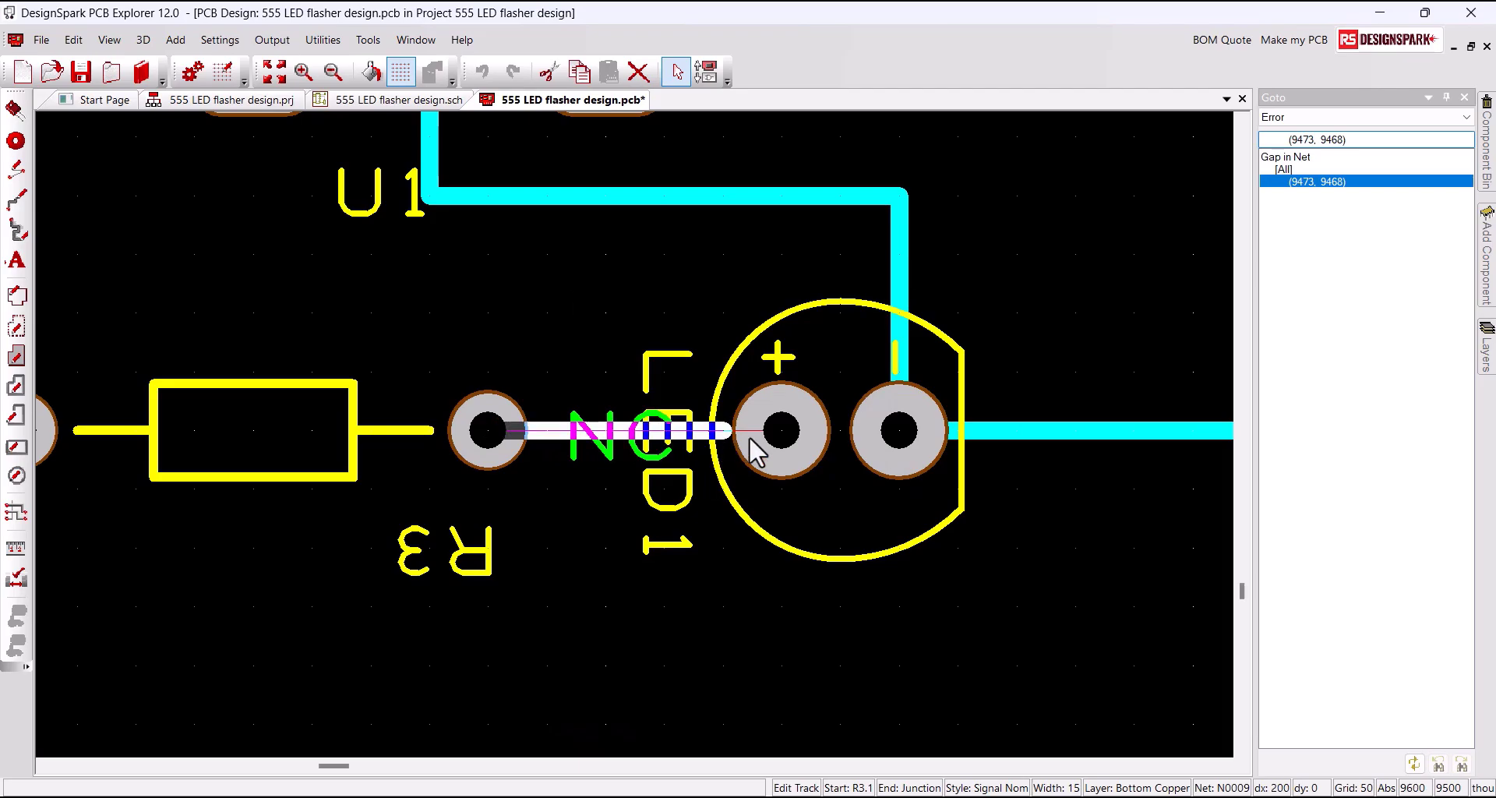
left_click(774, 432)
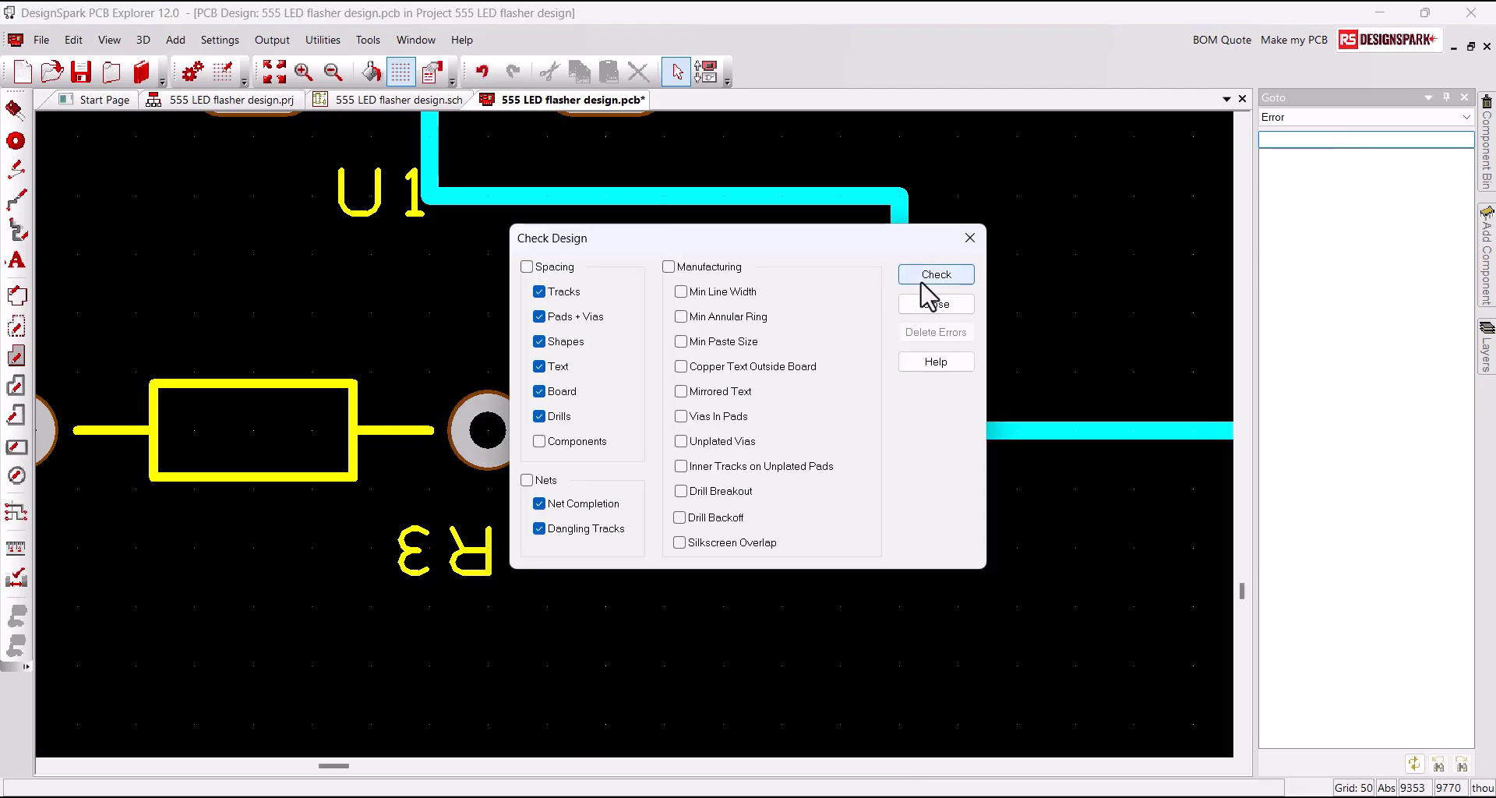
left_click(921, 282)
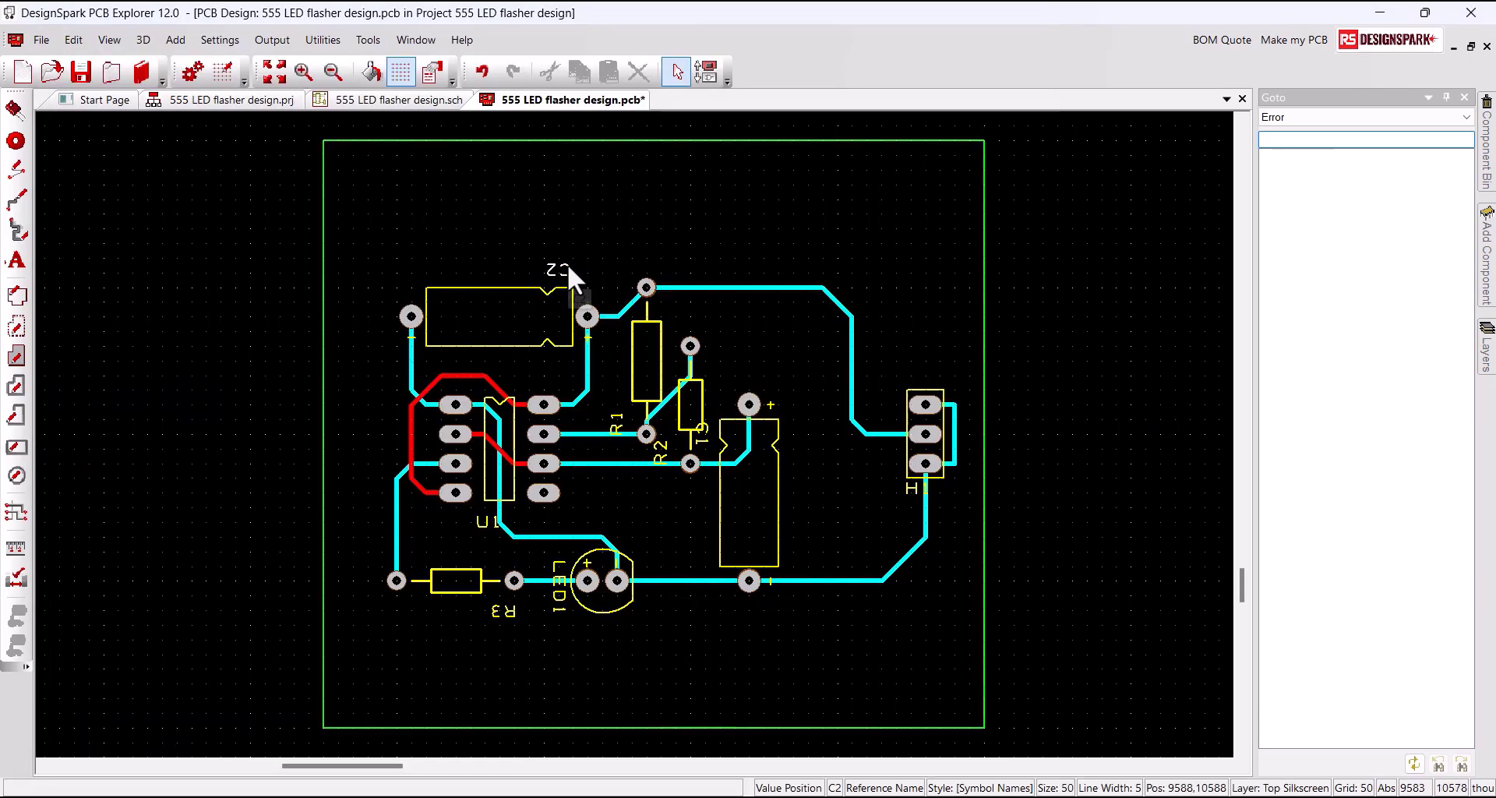
Step: Tidy the component reference names so they read unmirrored, with C2 and H1 above their parts, R1 beside its resistor and LED1 below the LED
left_click_drag(574, 254, 488, 274)
left_click_drag(624, 426, 614, 363)
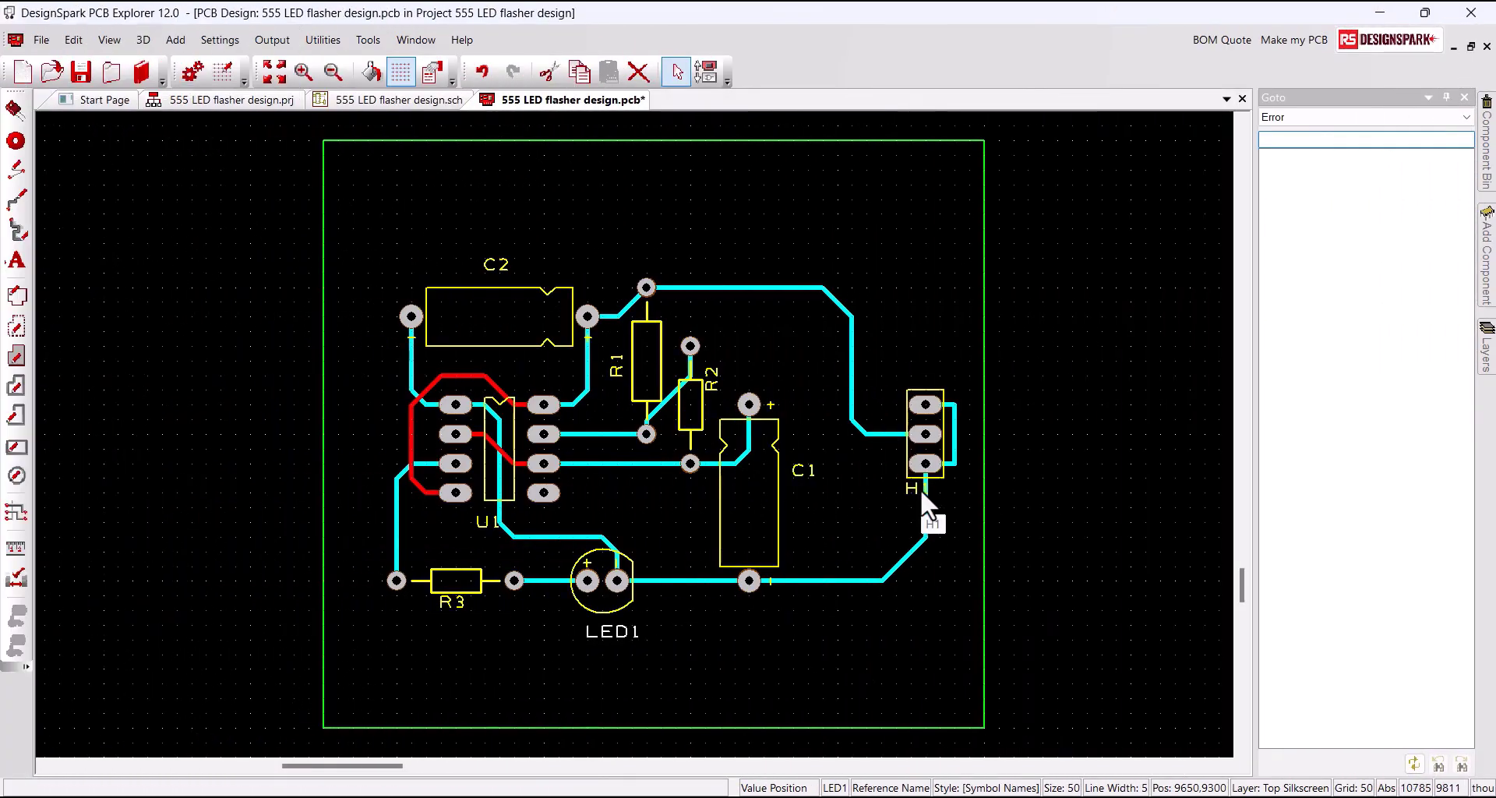
left_click_drag(918, 488, 915, 374)
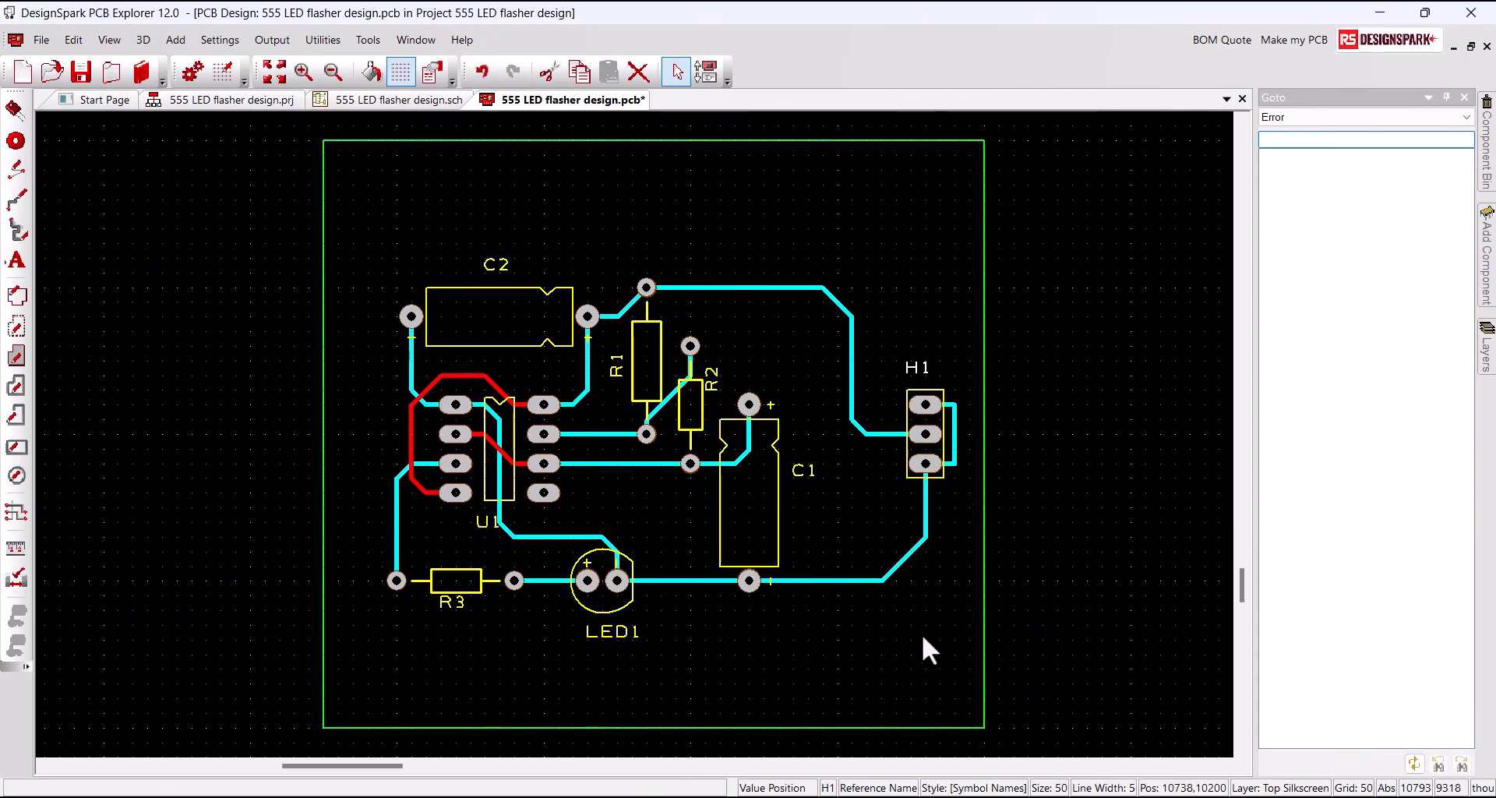
left_click(875, 262)
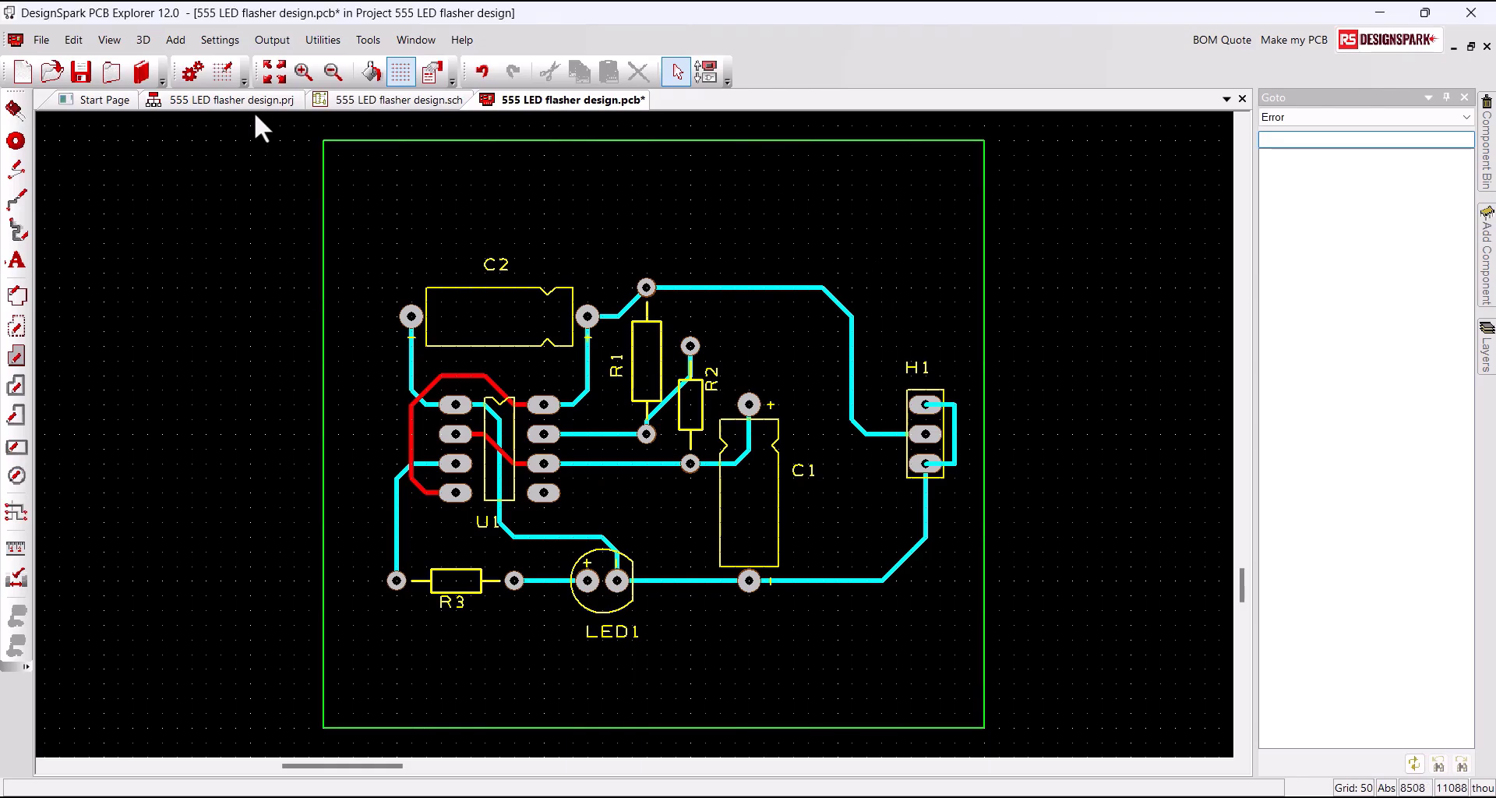
Step: Auto-generate the Gerber manufacturing plots for all layer types and all sides, with only the NC Drill plot as drill data
left_click(270, 43)
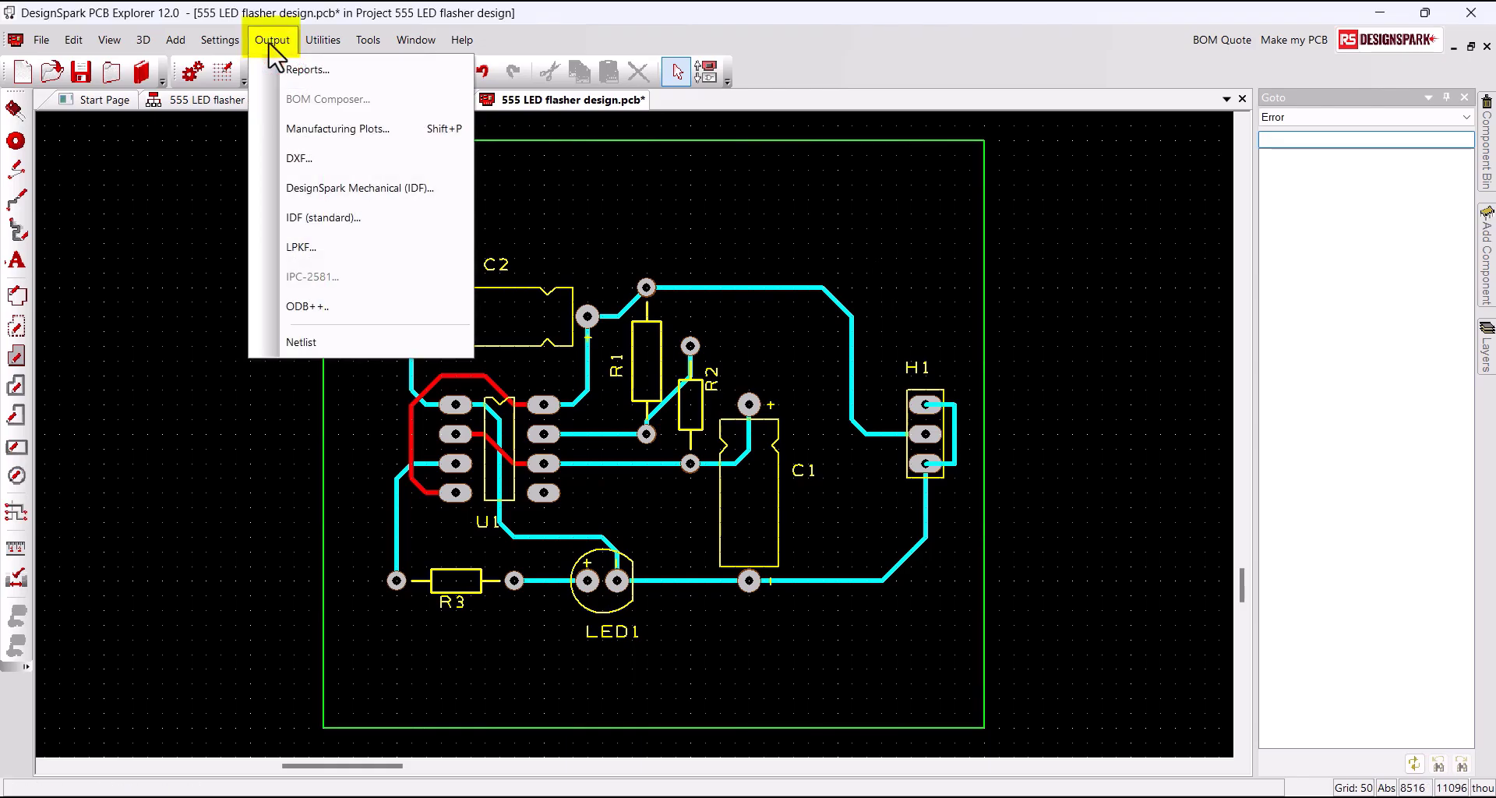
left_click(307, 137)
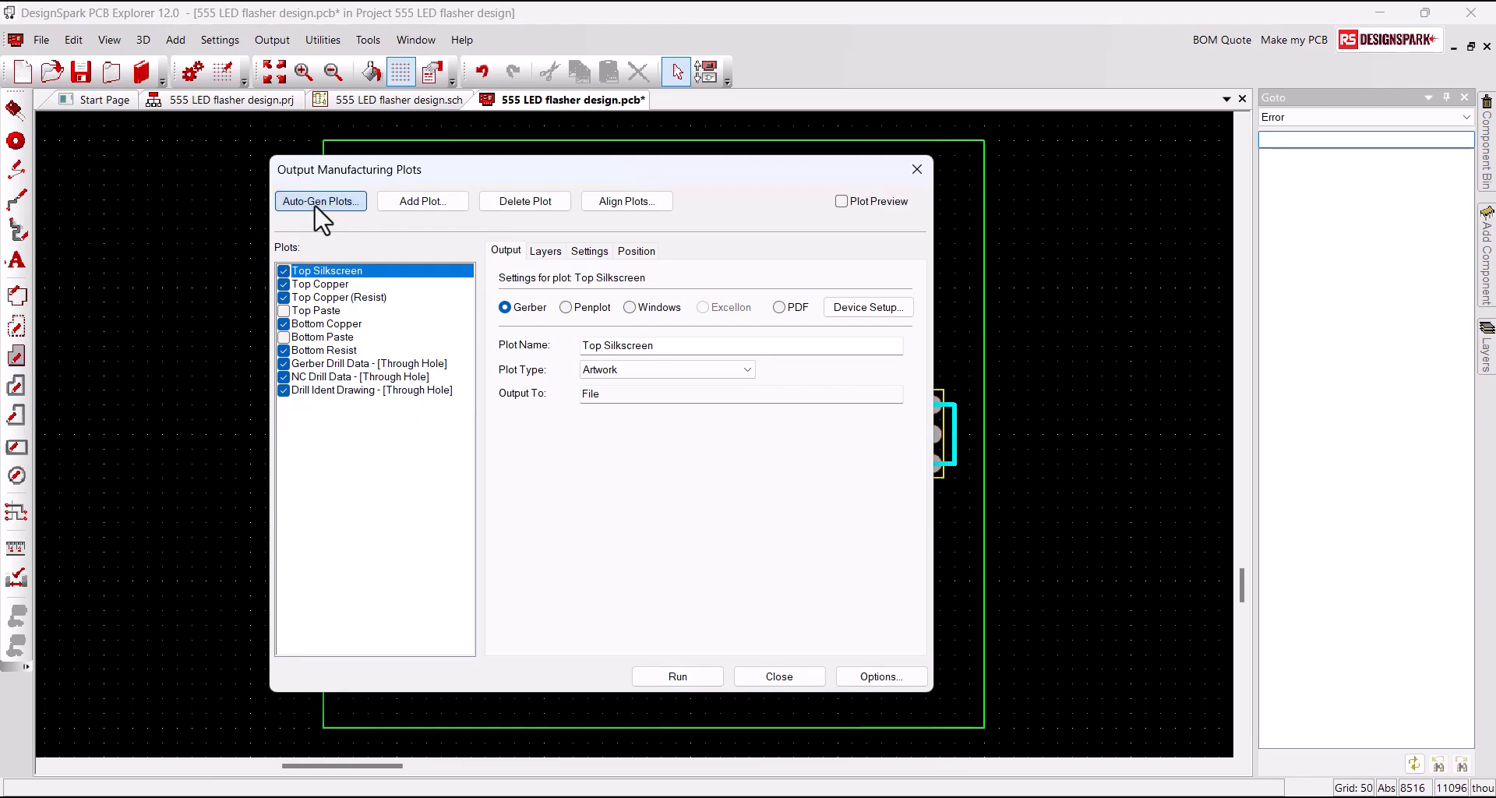
left_click(317, 204)
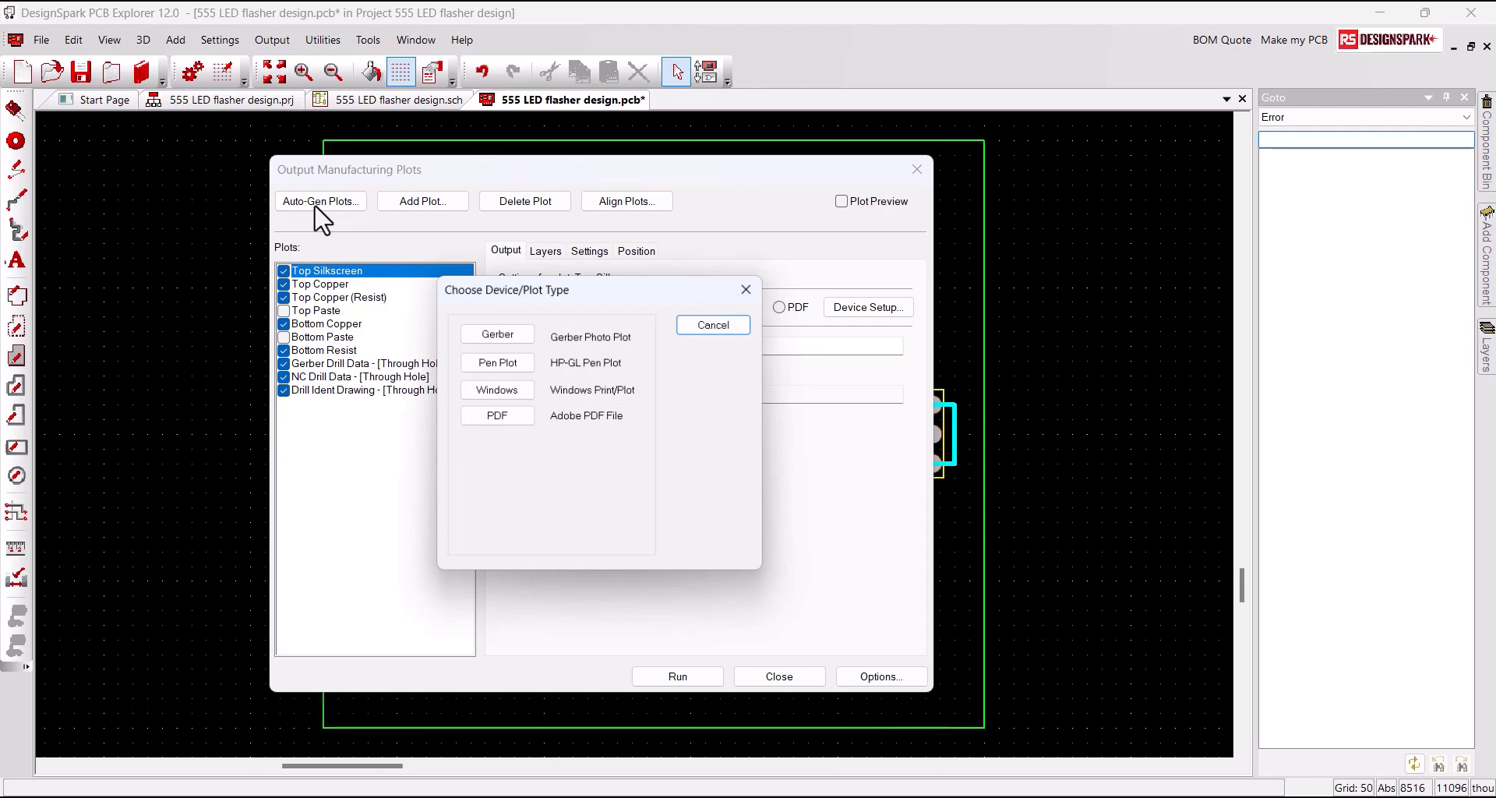
left_click(466, 333)
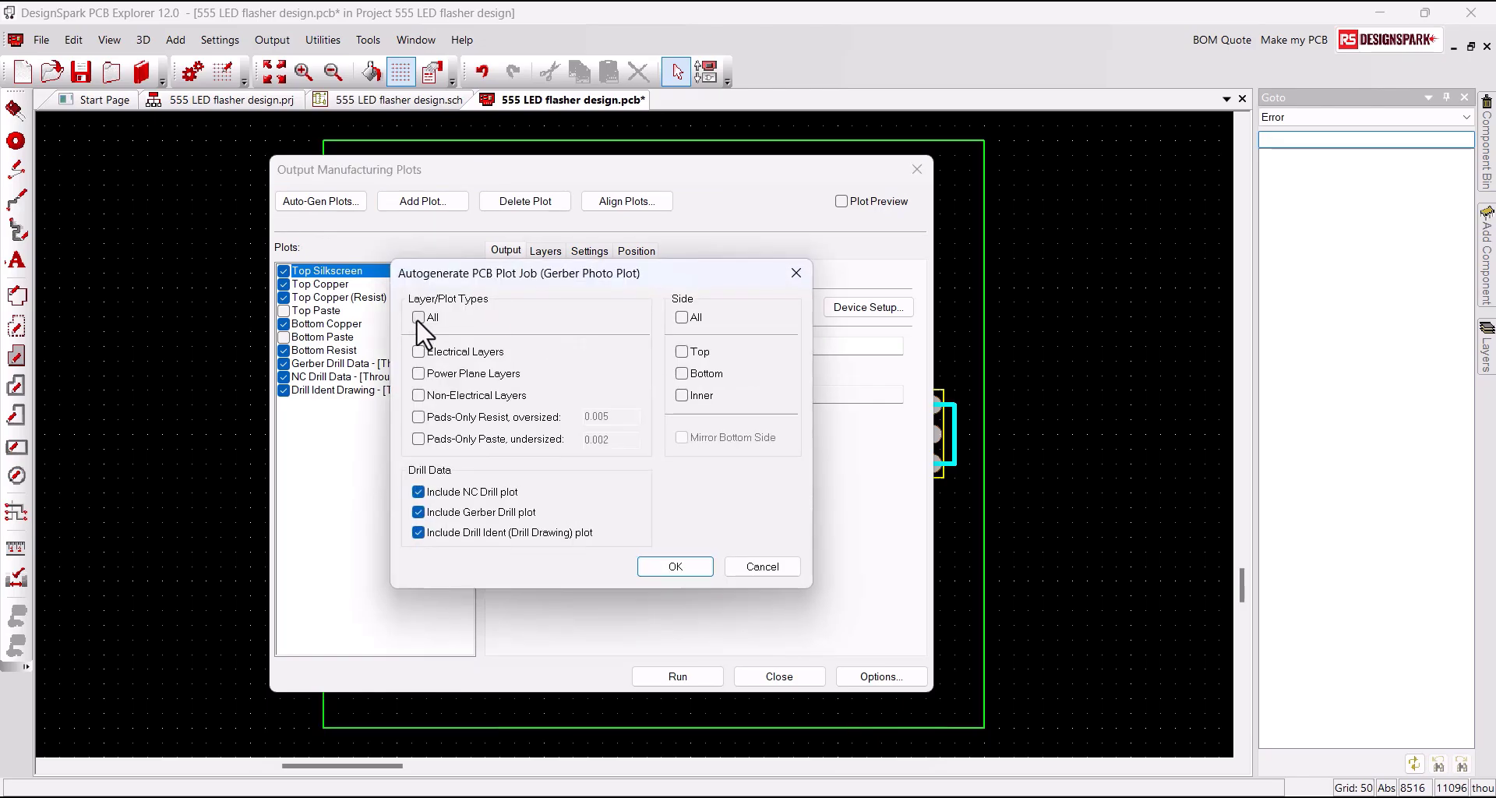
left_click(417, 318)
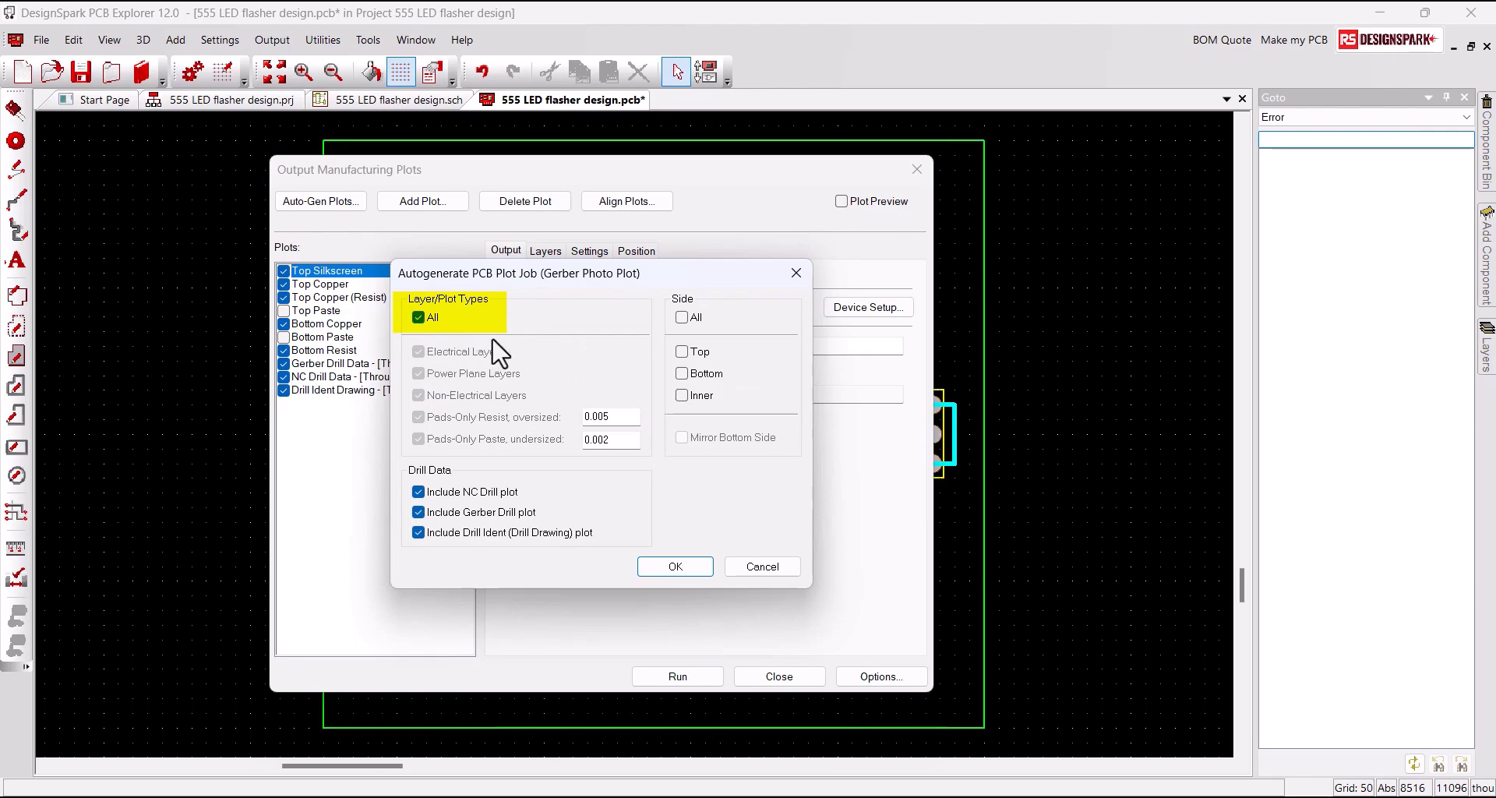
left_click(683, 317)
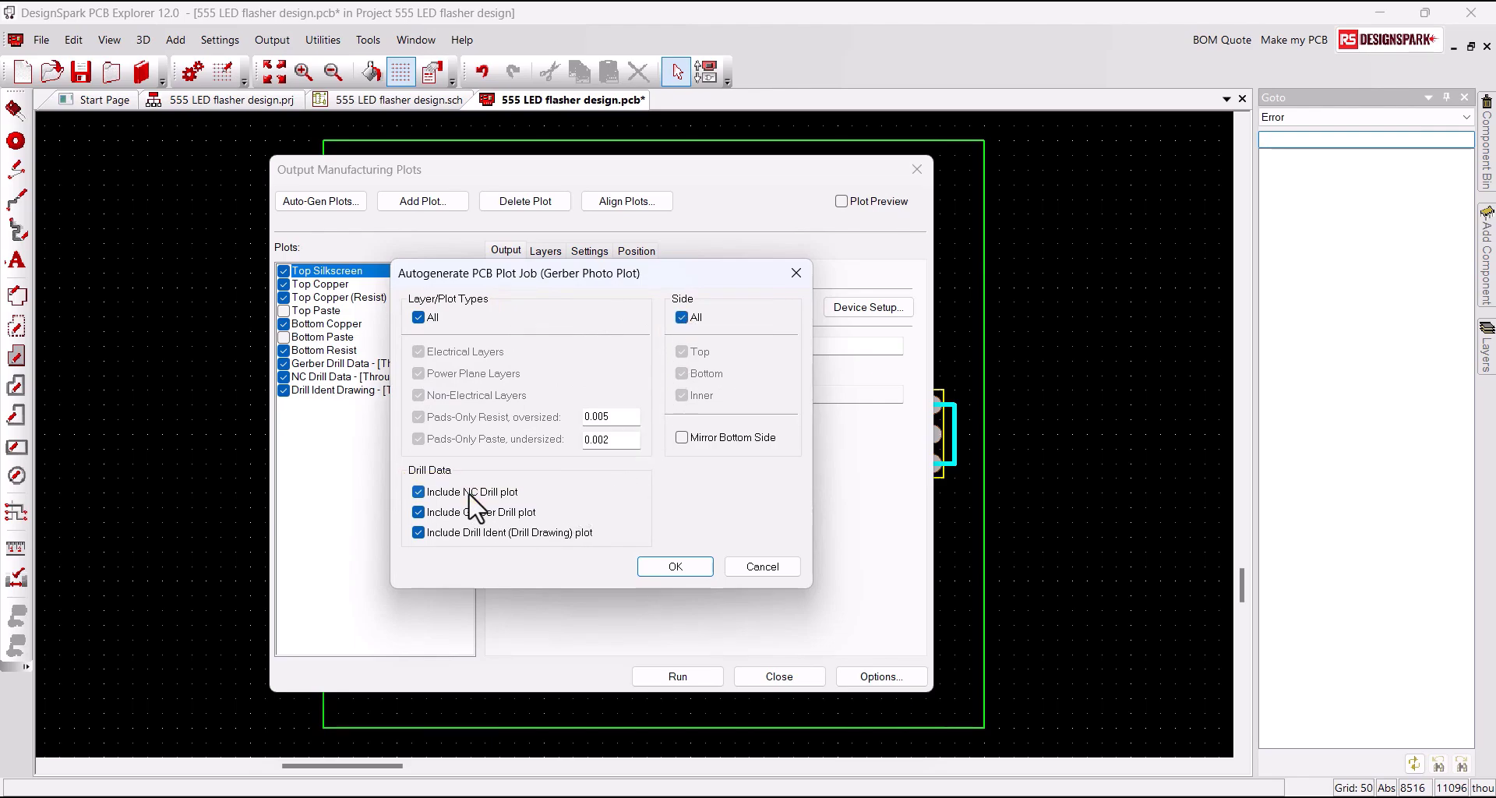
left_click(418, 512)
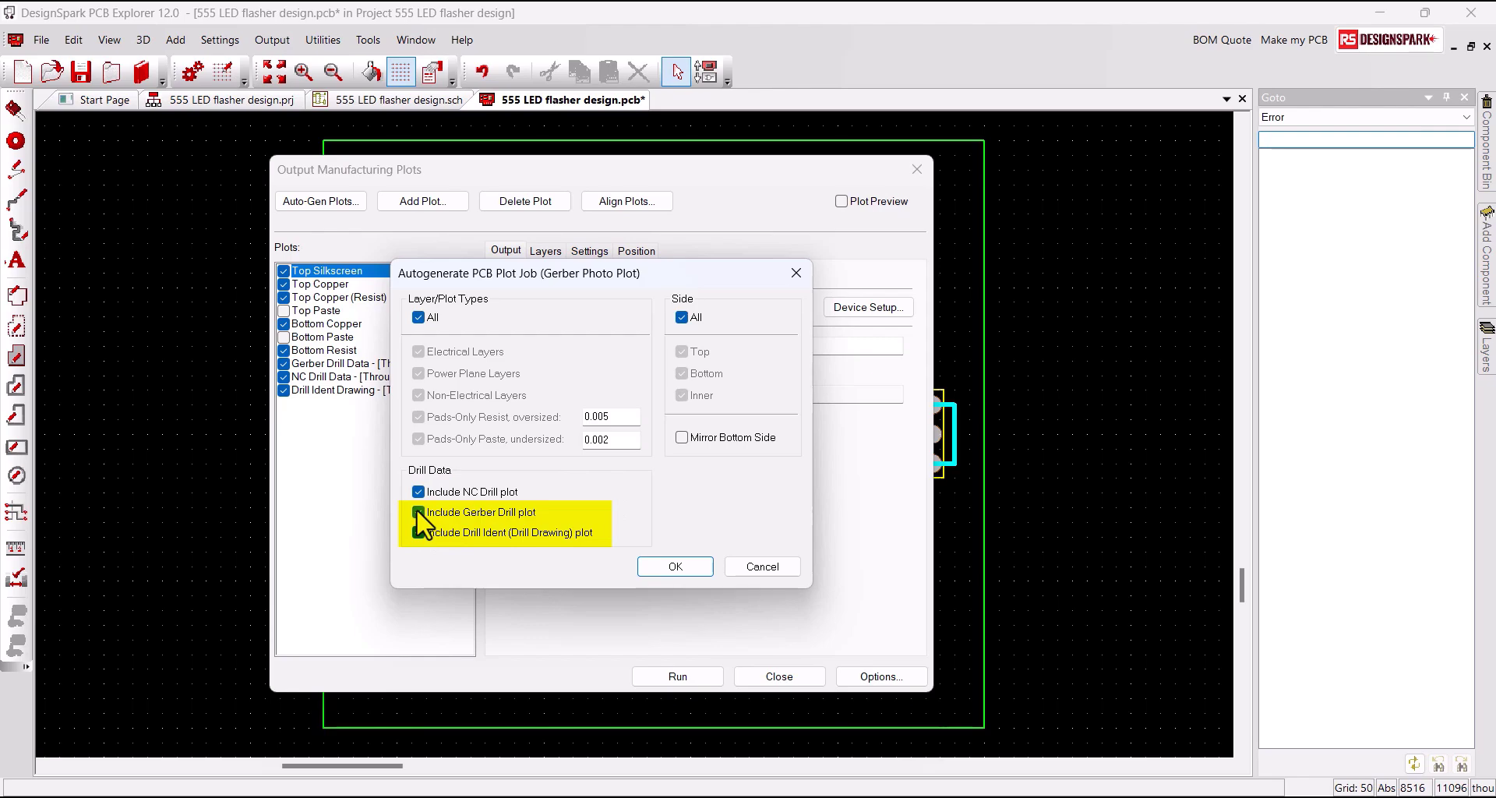
left_click(419, 532)
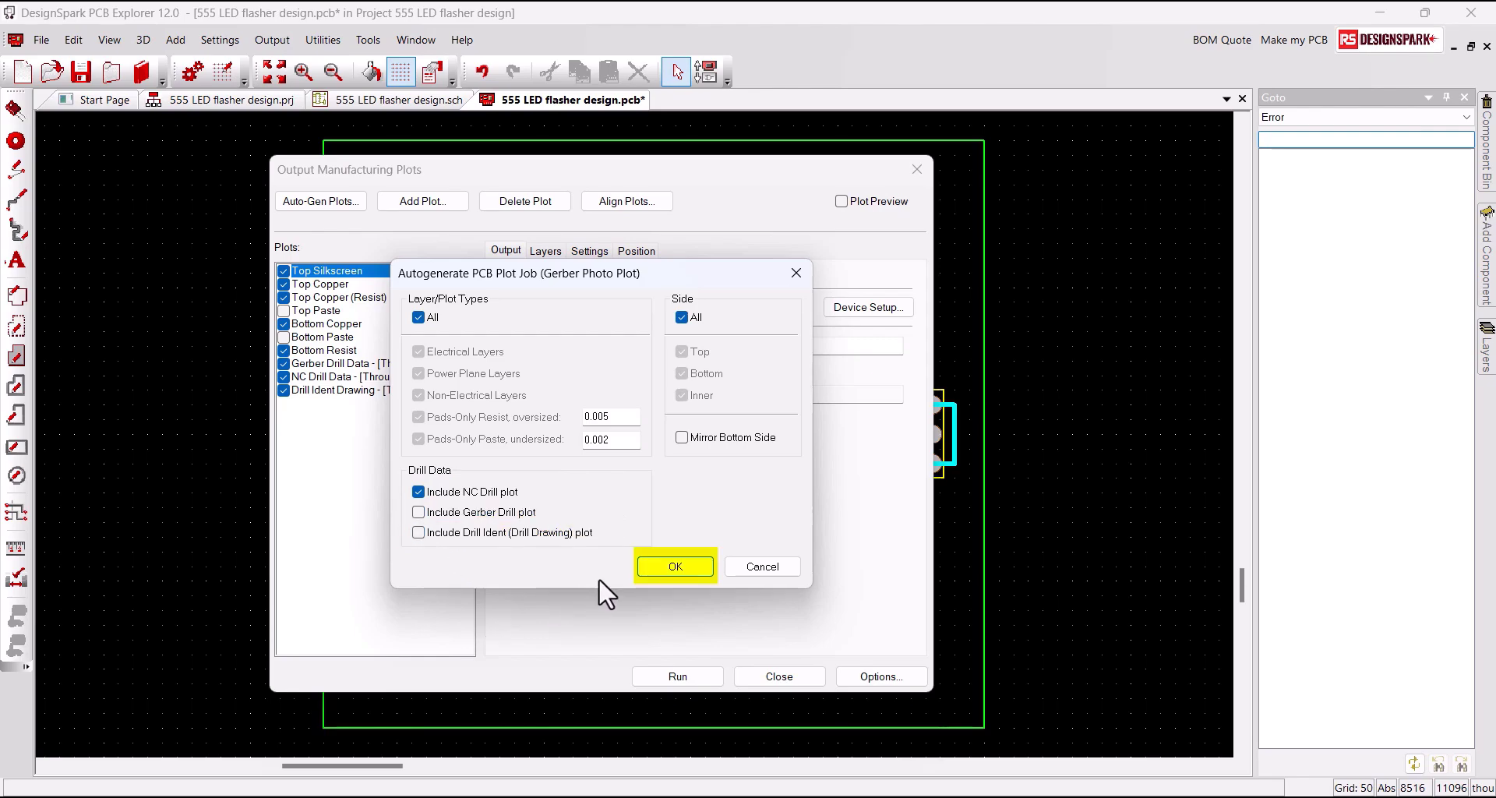
left_click(672, 568)
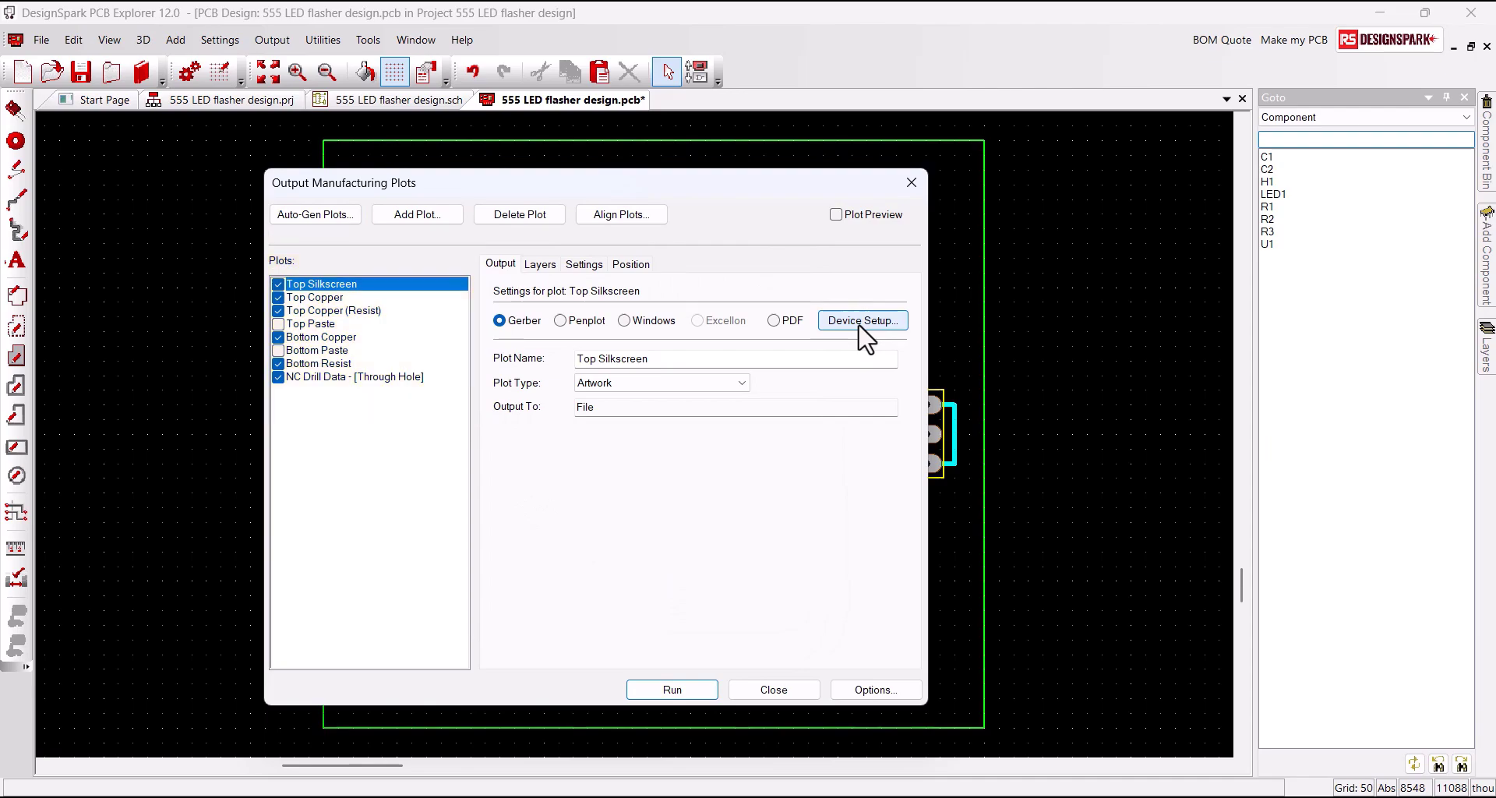
Step: Set the Gerber device output format to RS-274-X
left_click(863, 320)
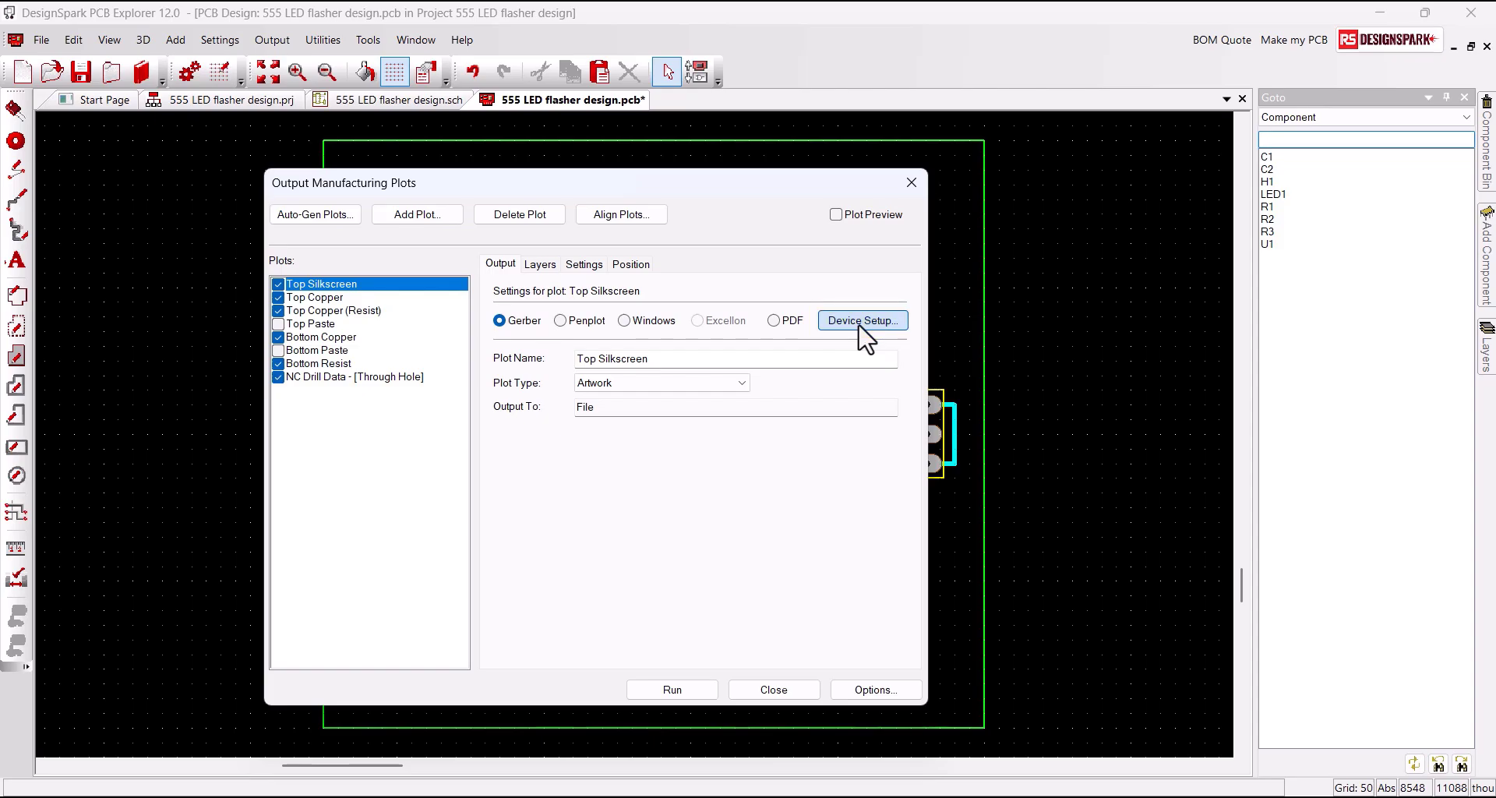
left_click(863, 320)
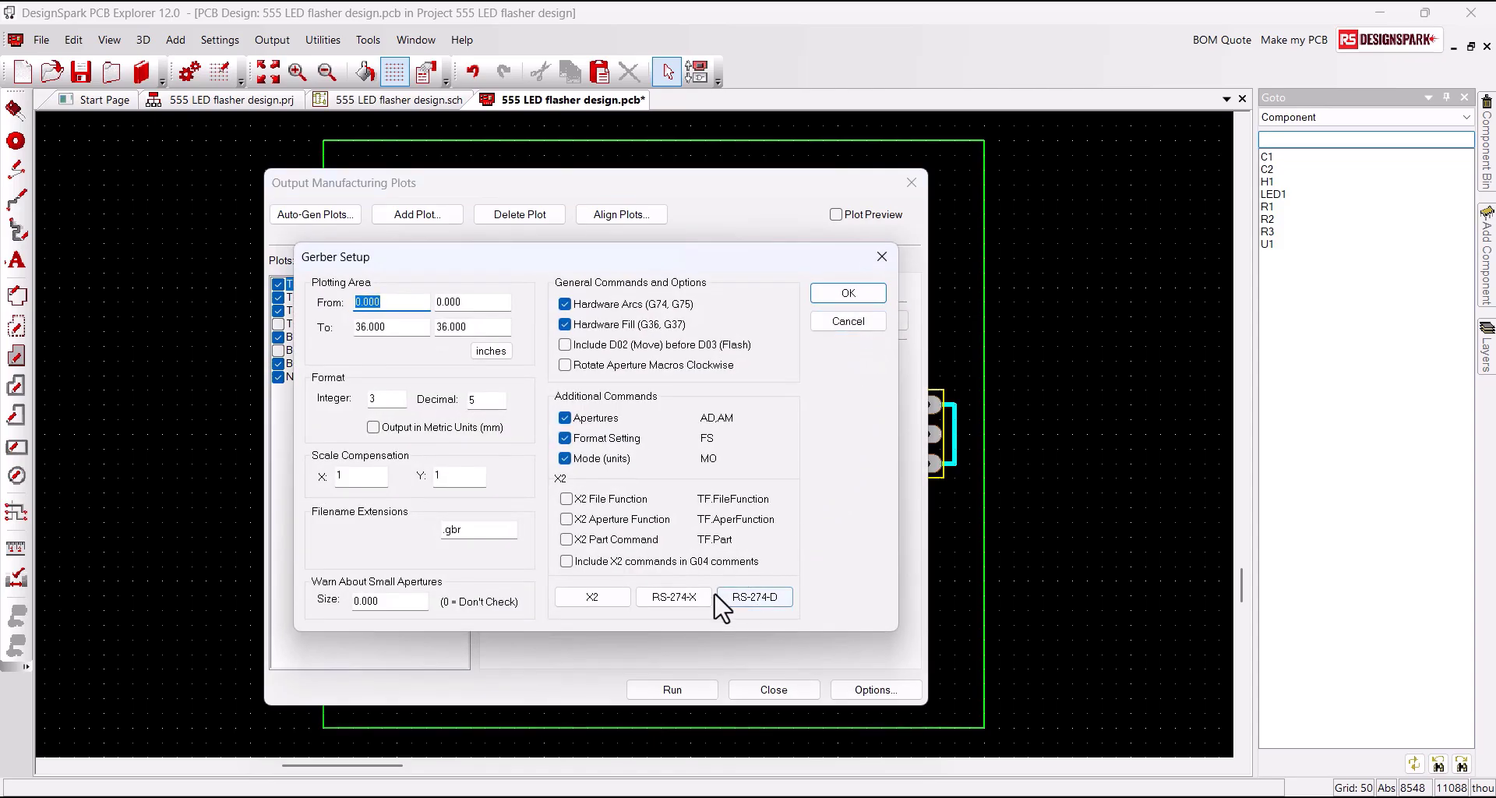
left_click(687, 603)
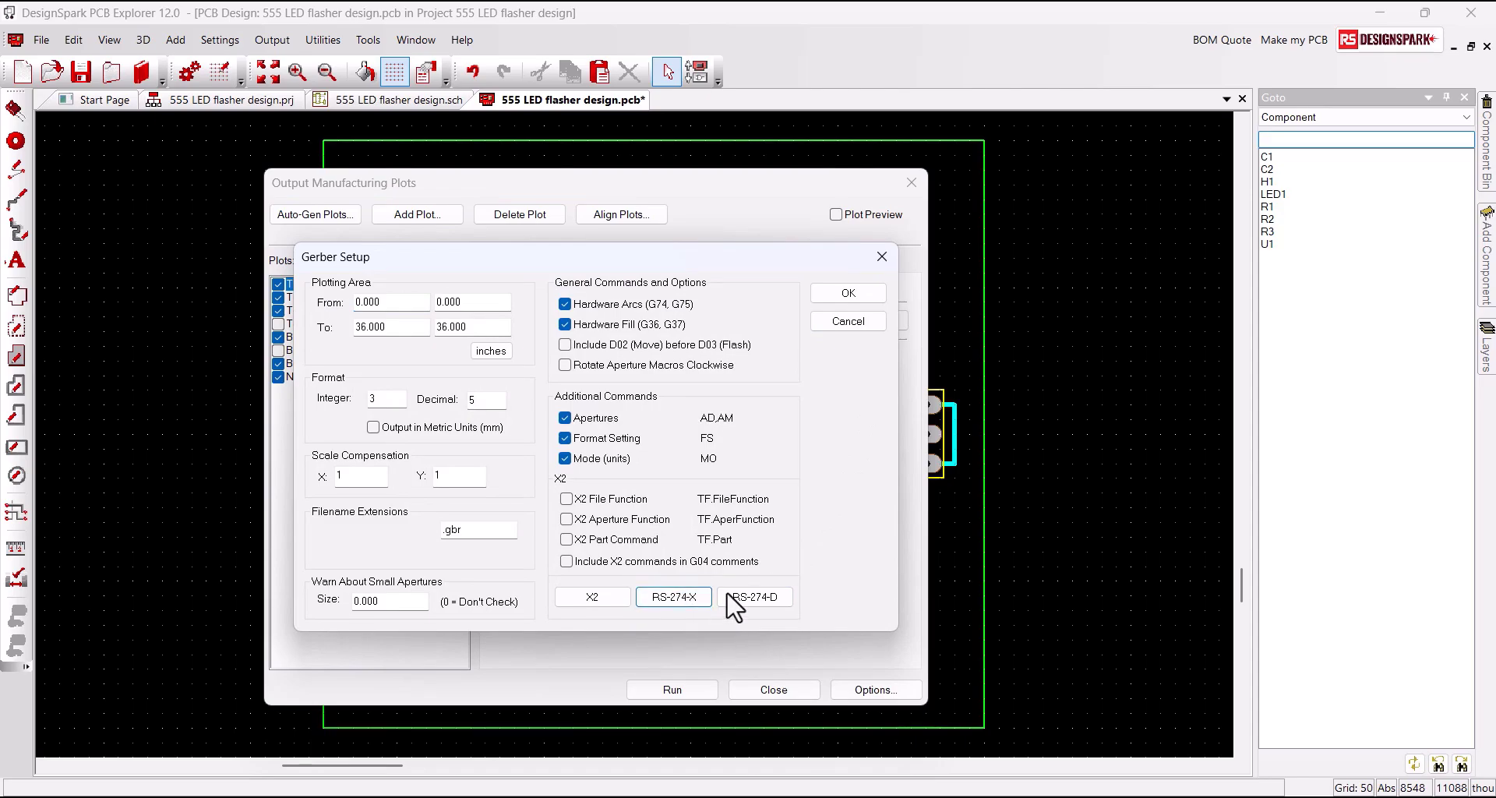
left_click(863, 299)
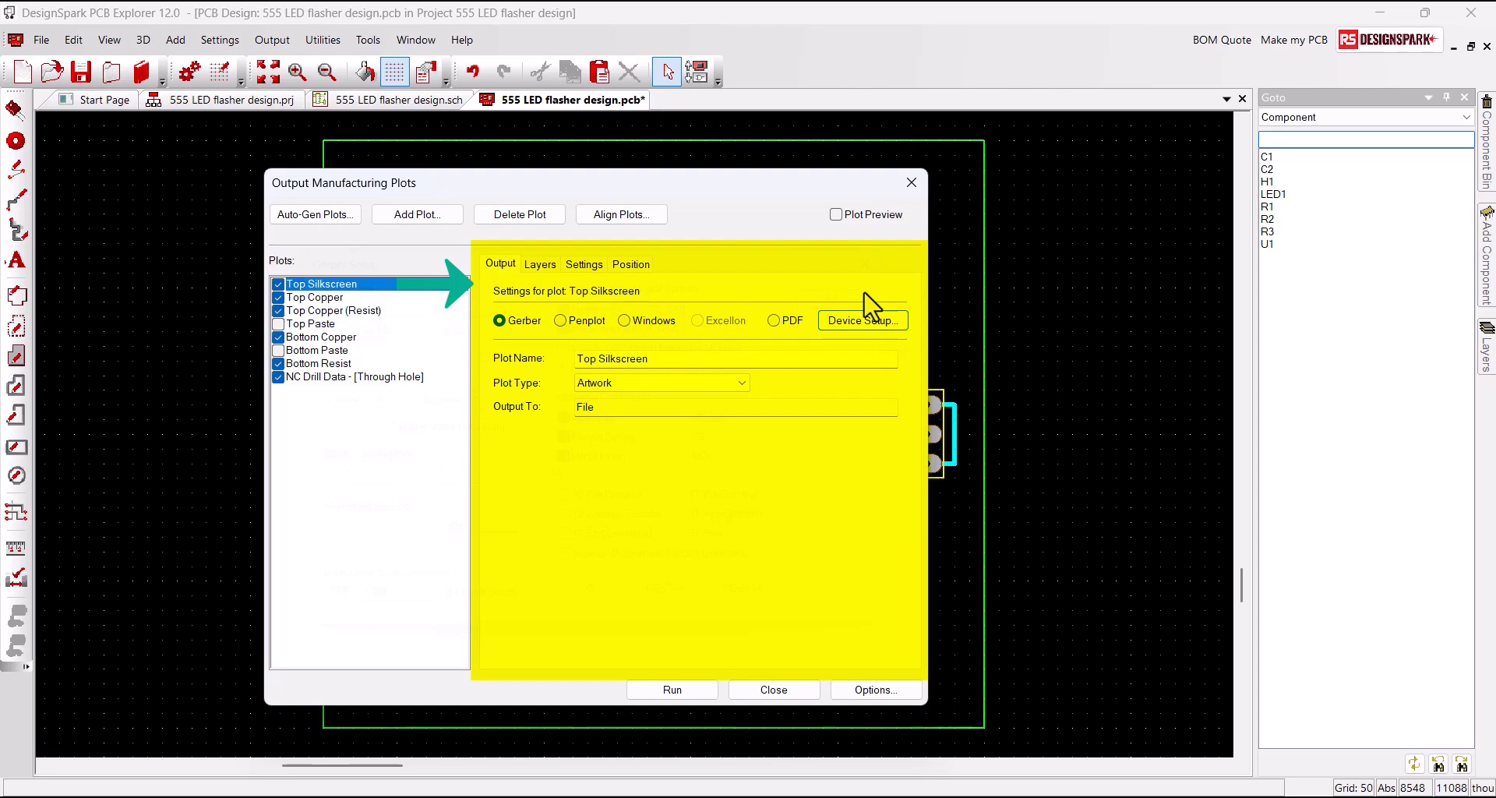
Step: Include the [Board Outline] layer in the Top Copper plot
left_click(331, 297)
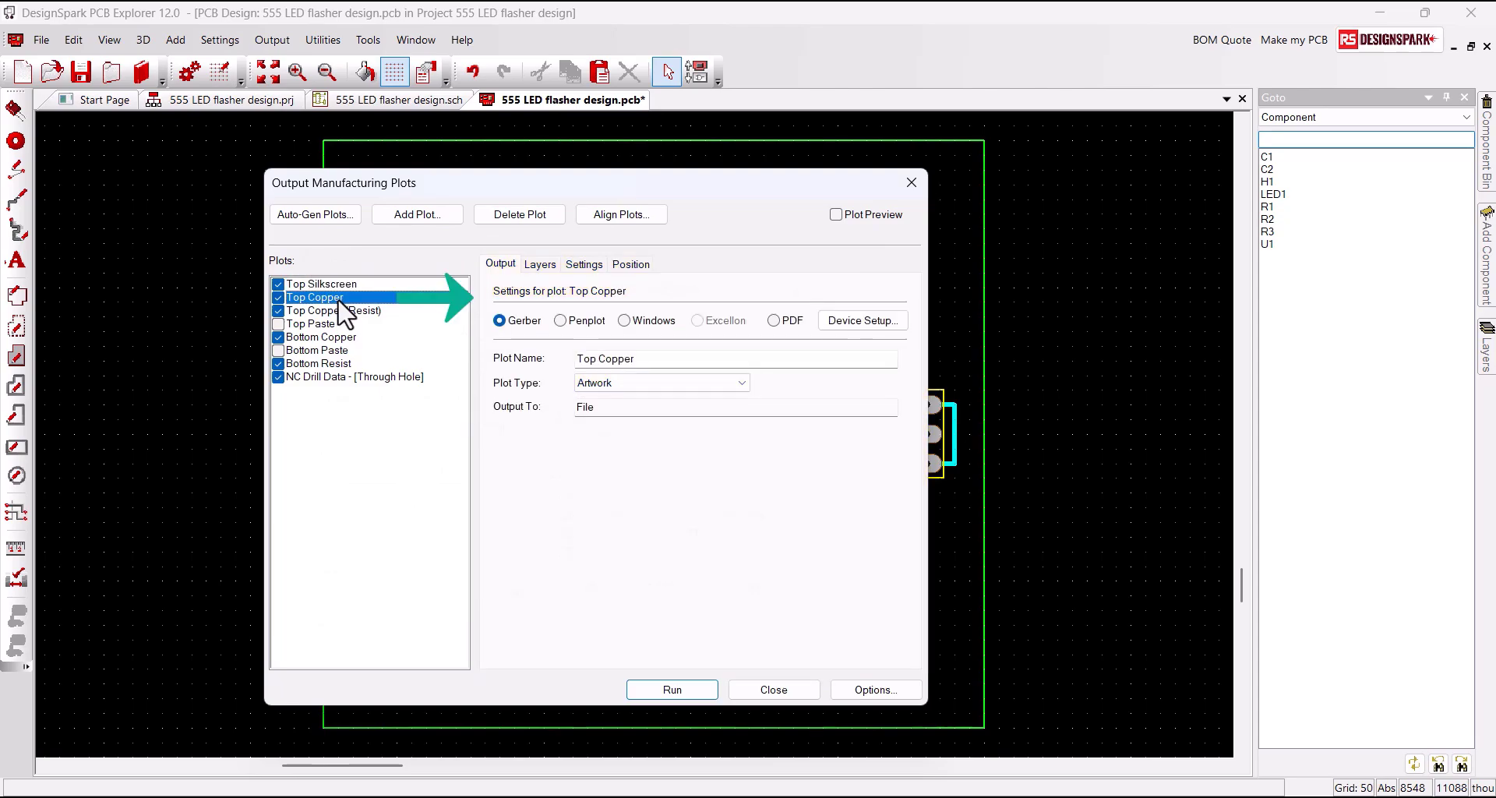
left_click(536, 269)
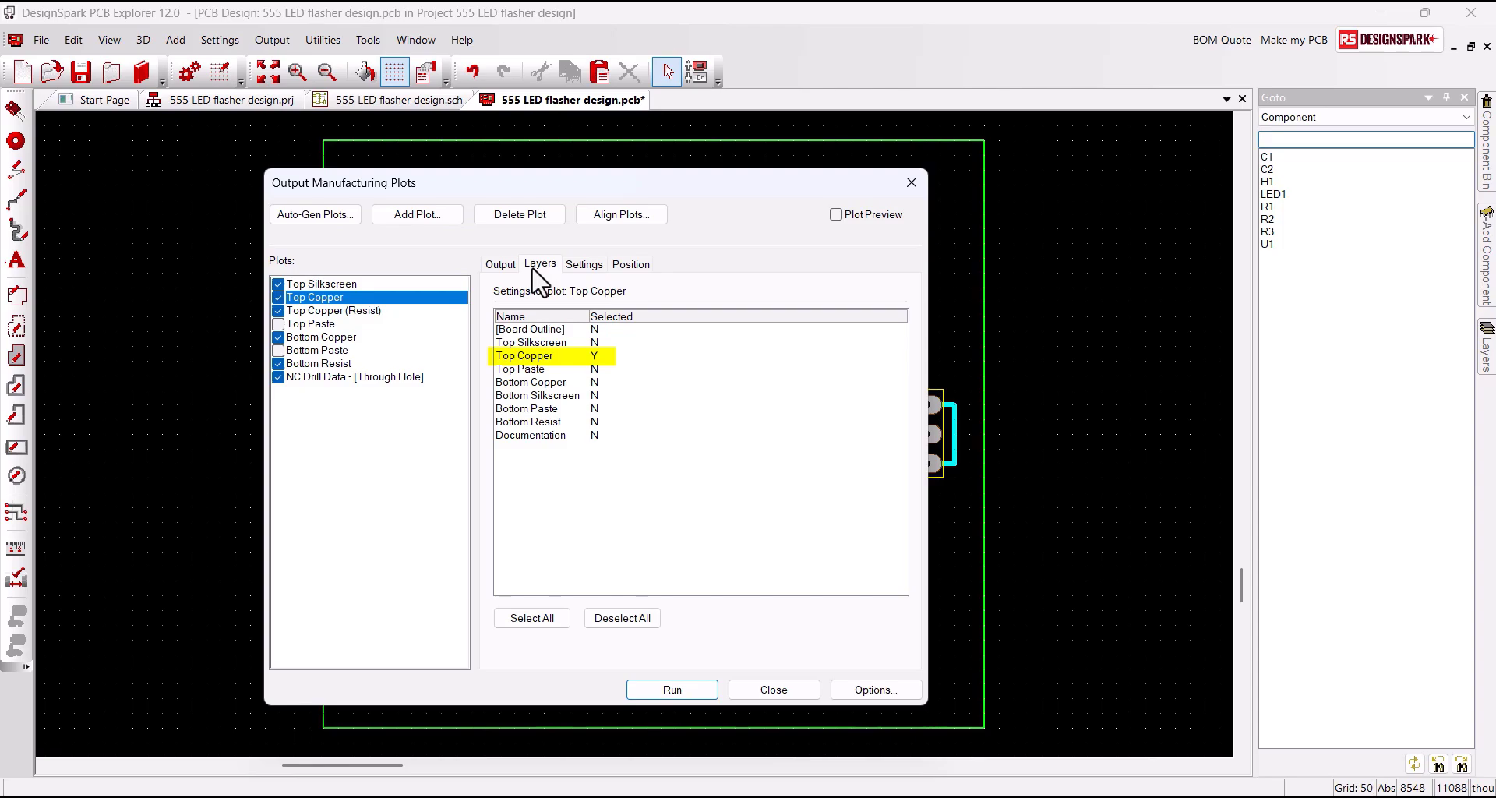
left_click(596, 331)
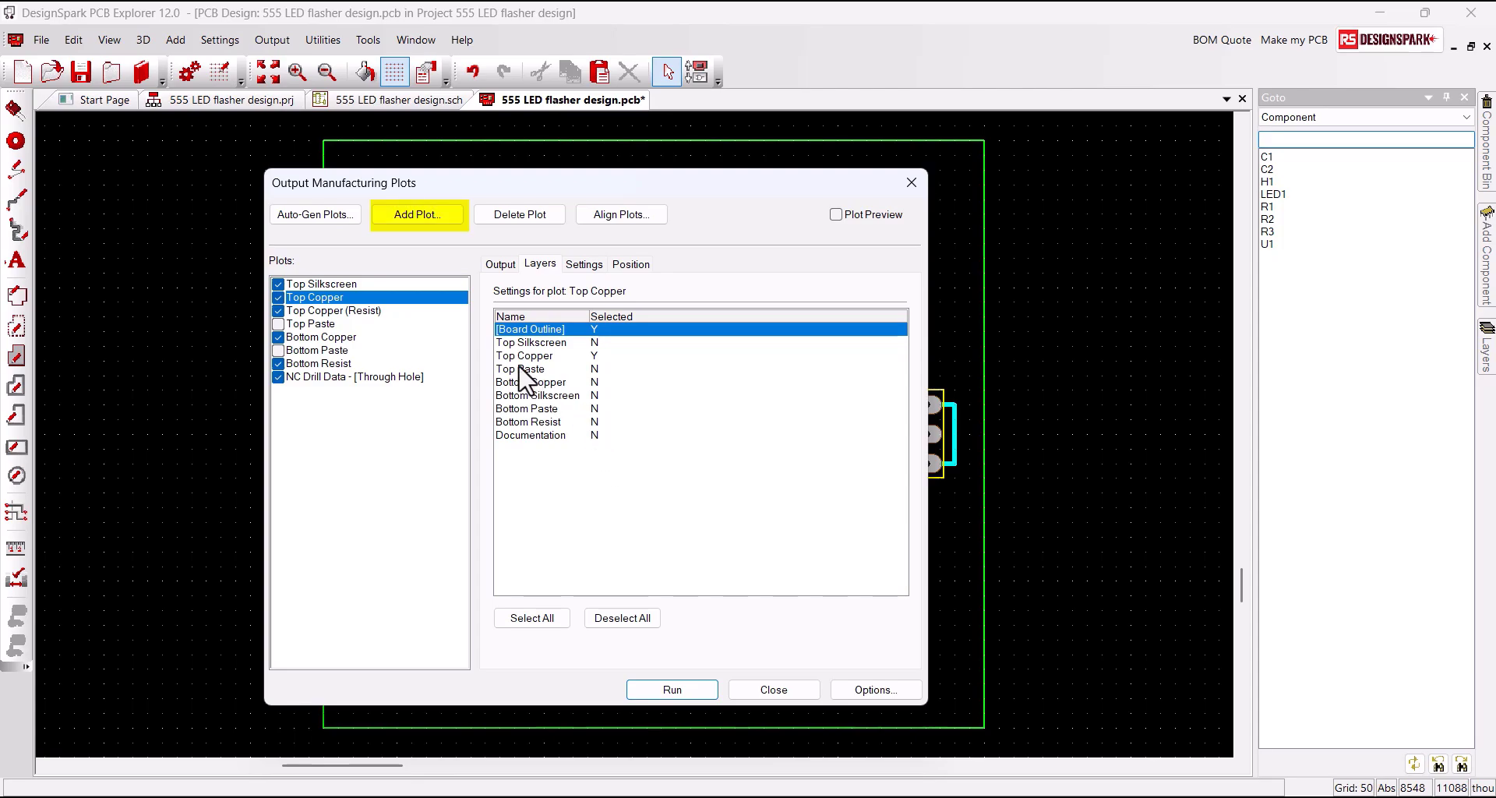
Step: Add a Gerber plot named Board Outline that includes only the [Board Outline] layer
left_click(438, 220)
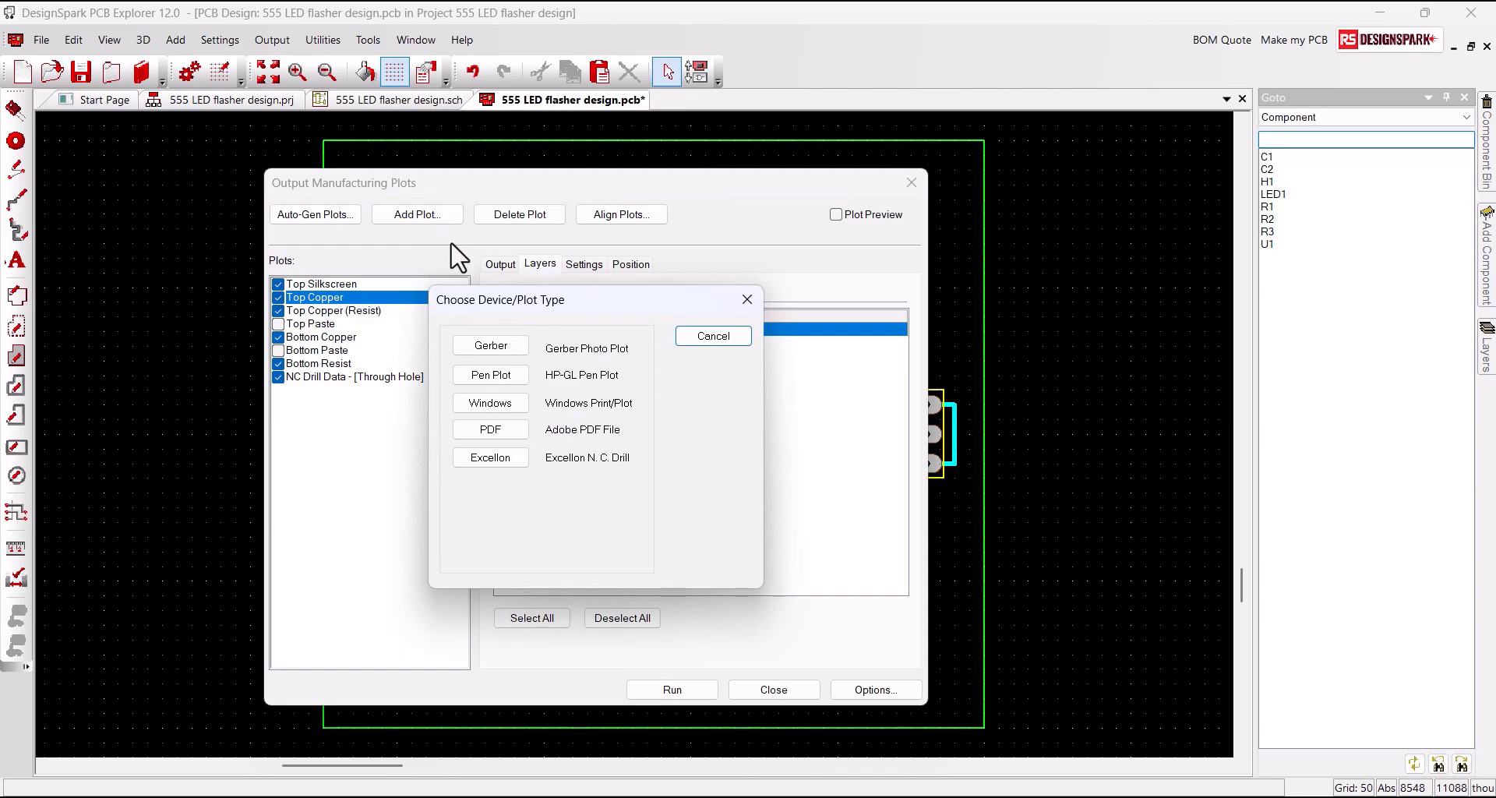
left_click(494, 350)
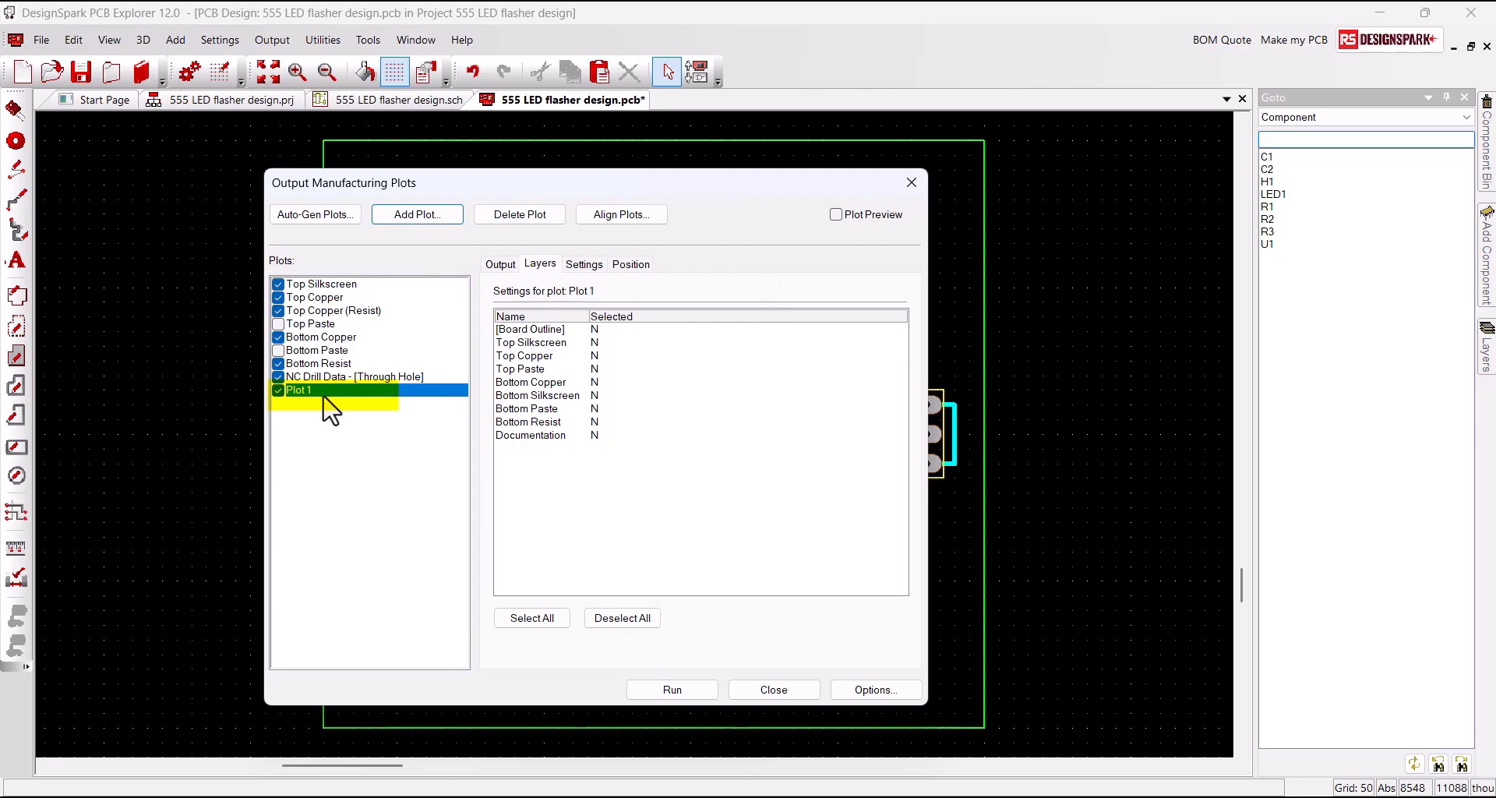
left_click(499, 266)
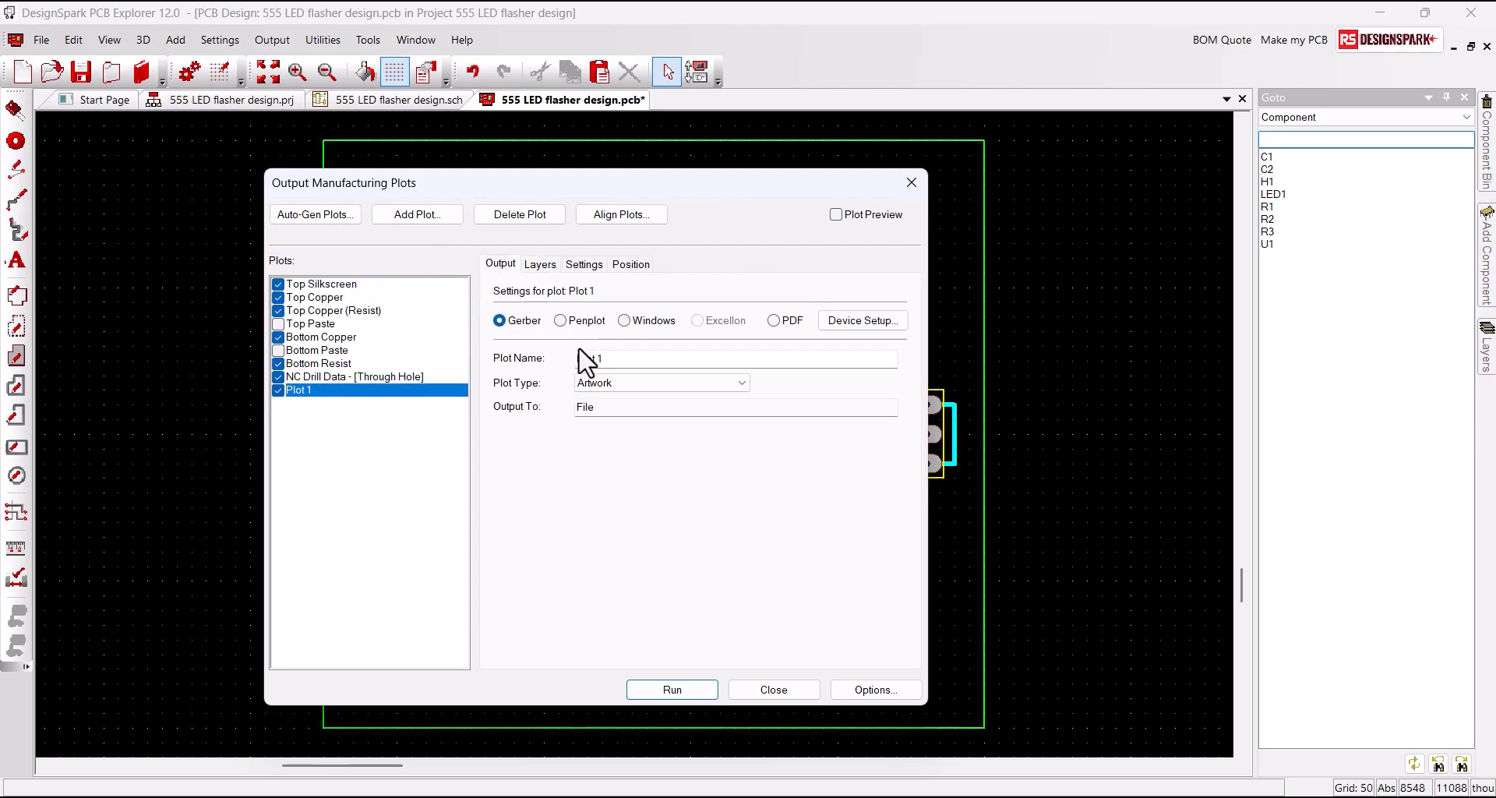
double_click(616, 358)
key("ctrl+a")
type("Boa")
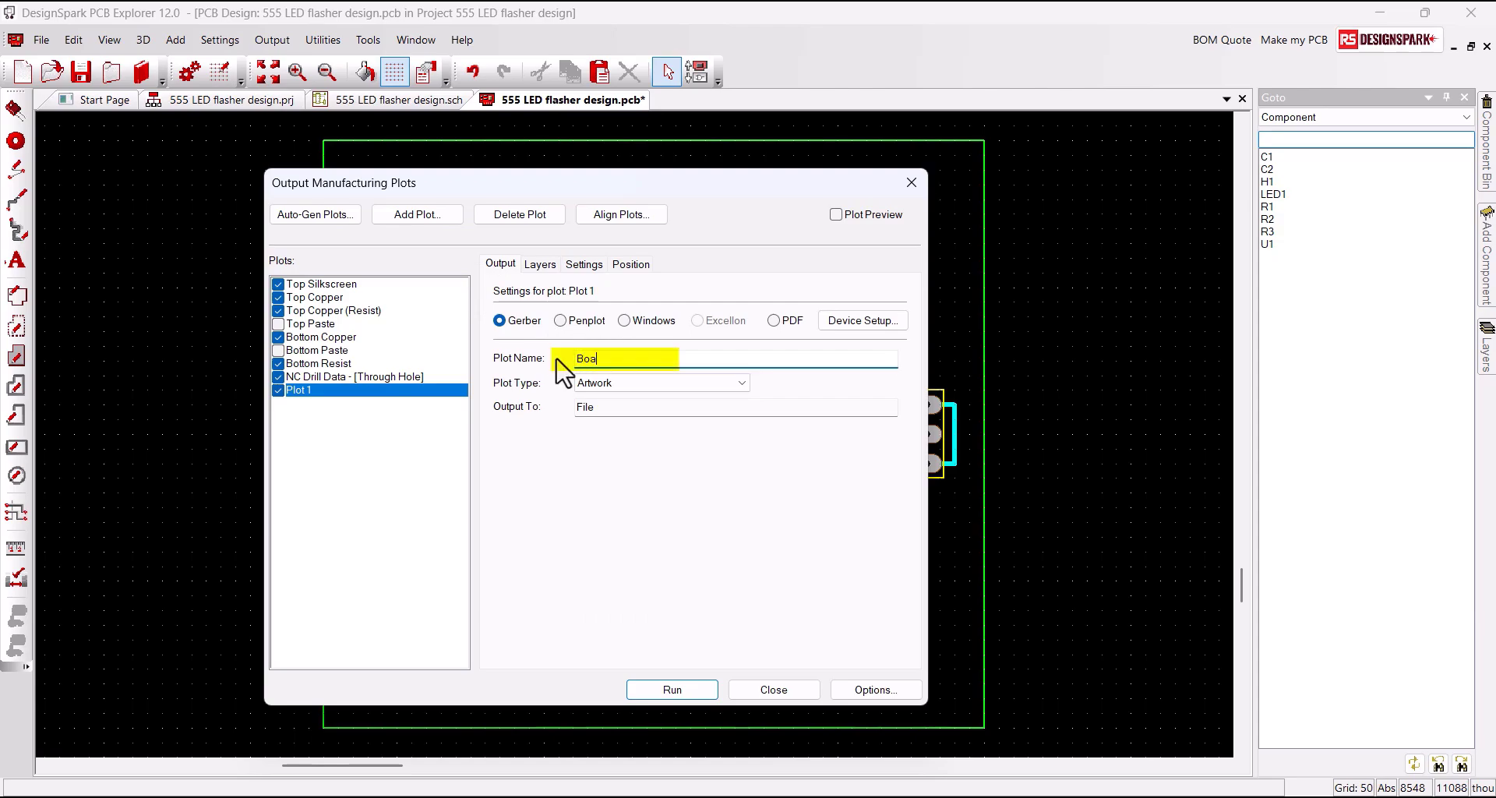
type("rd Outline")
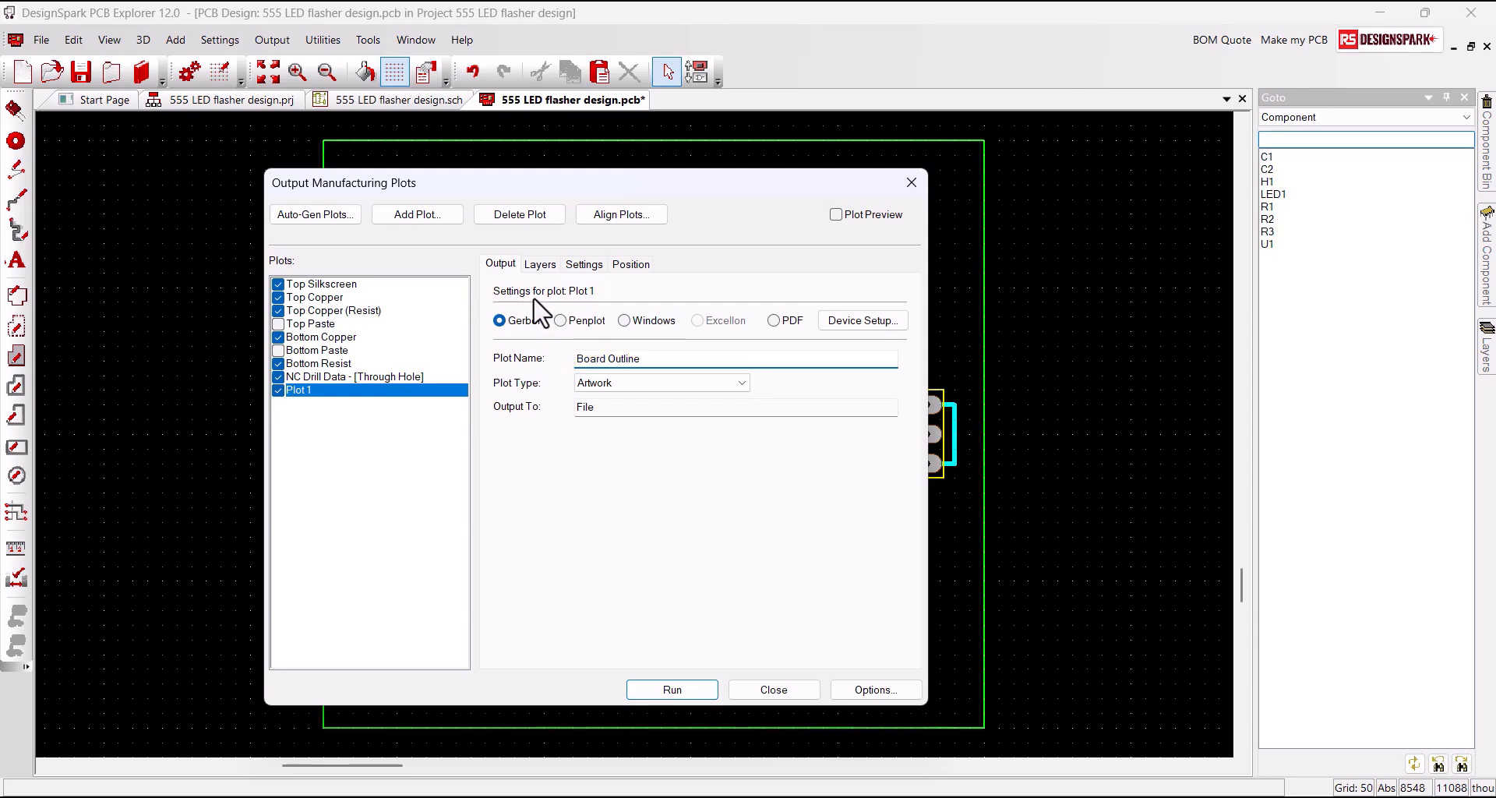
left_click(539, 265)
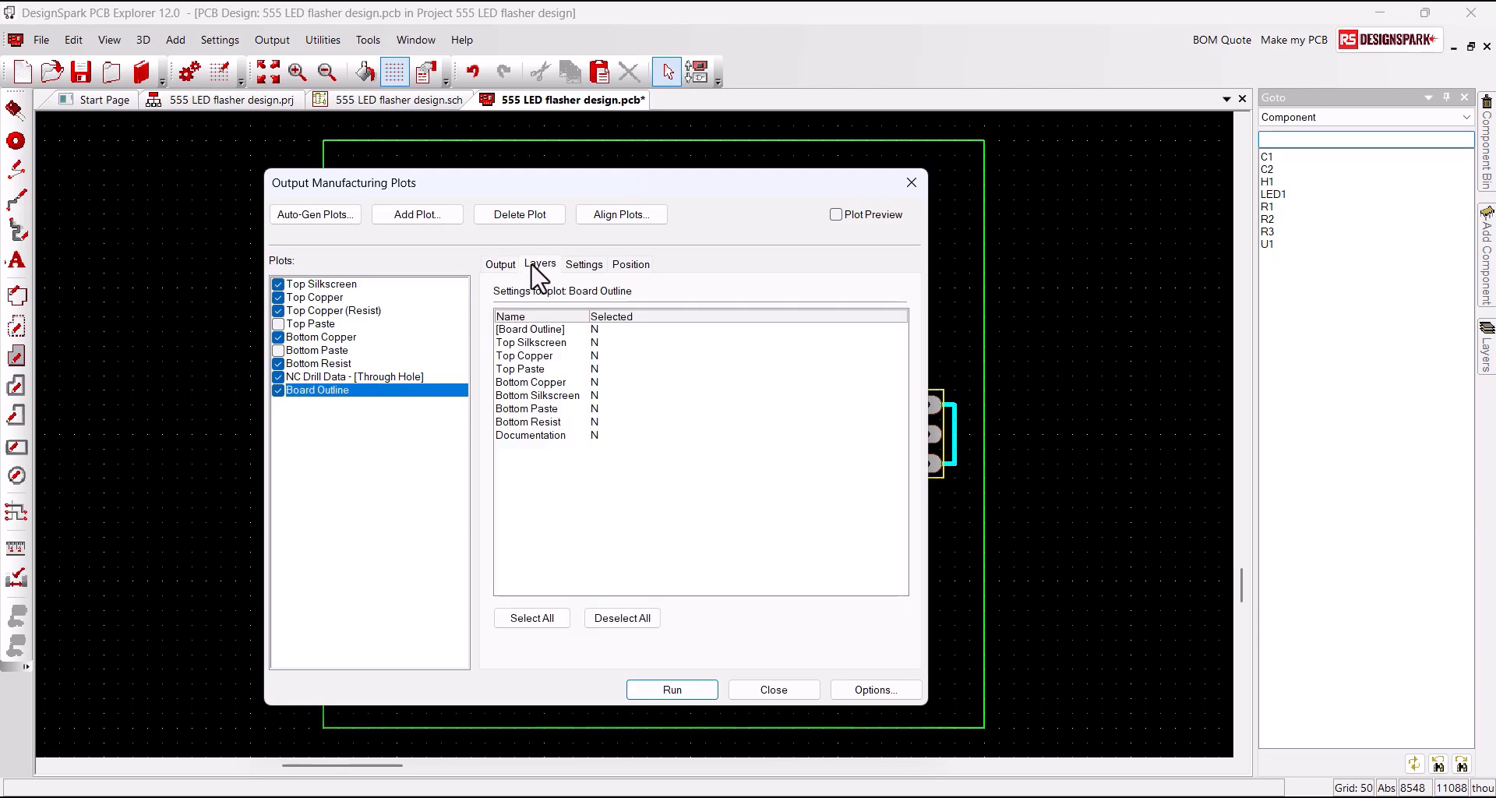
left_click(594, 329)
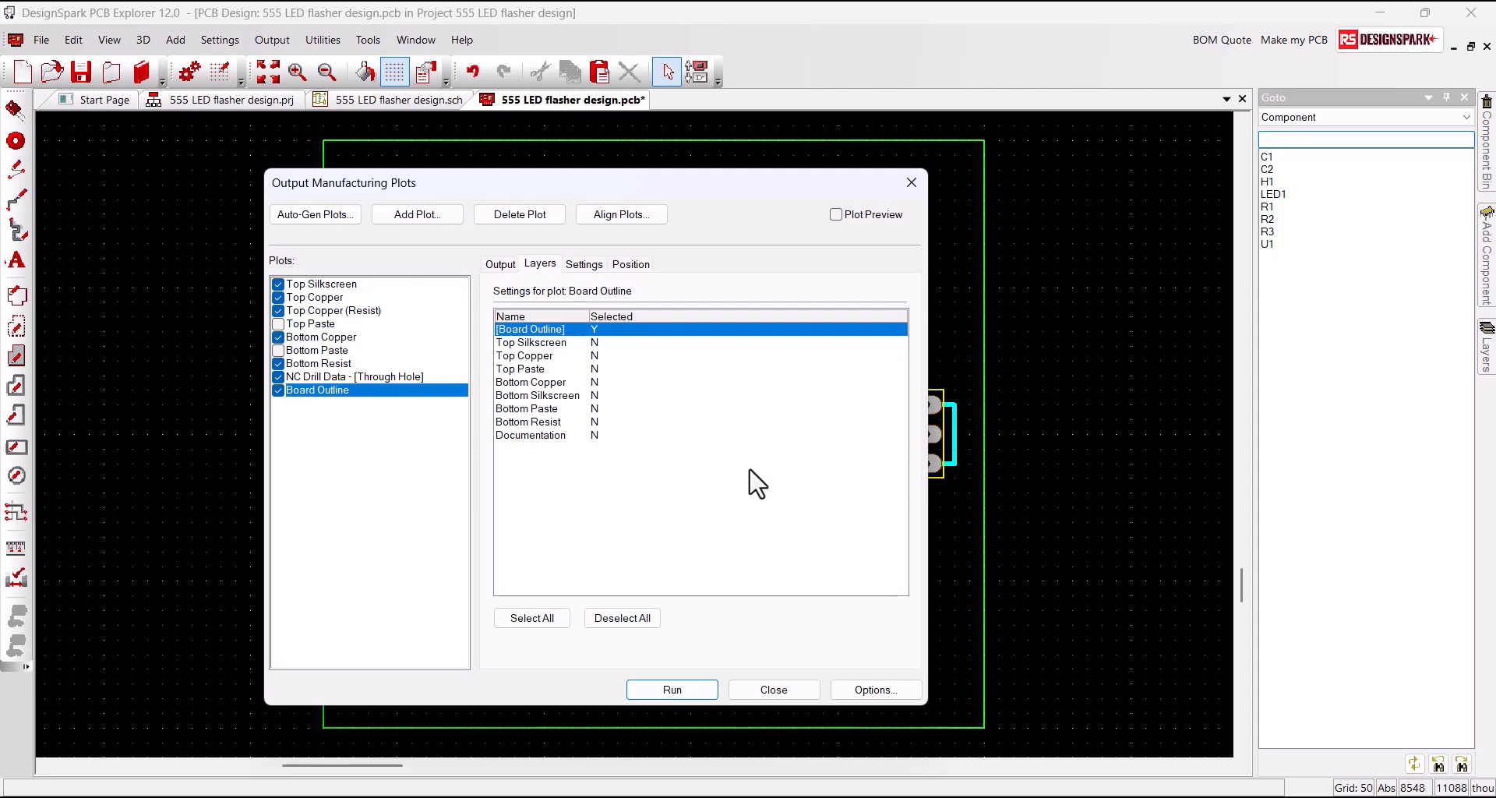
Step: Set the plot options to write the files to a folder named Plots1 below the design file
left_click(862, 689)
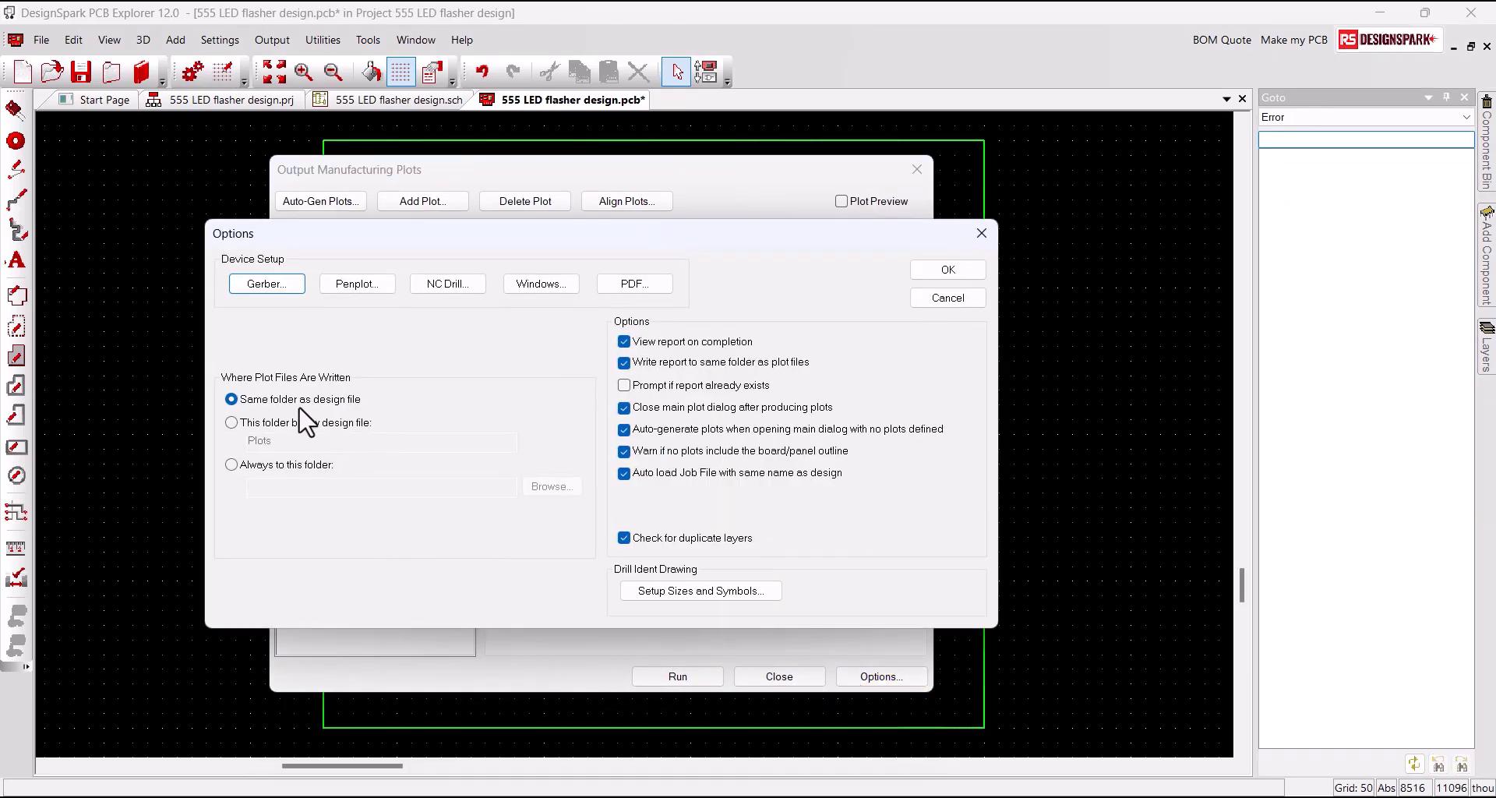
left_click(233, 423)
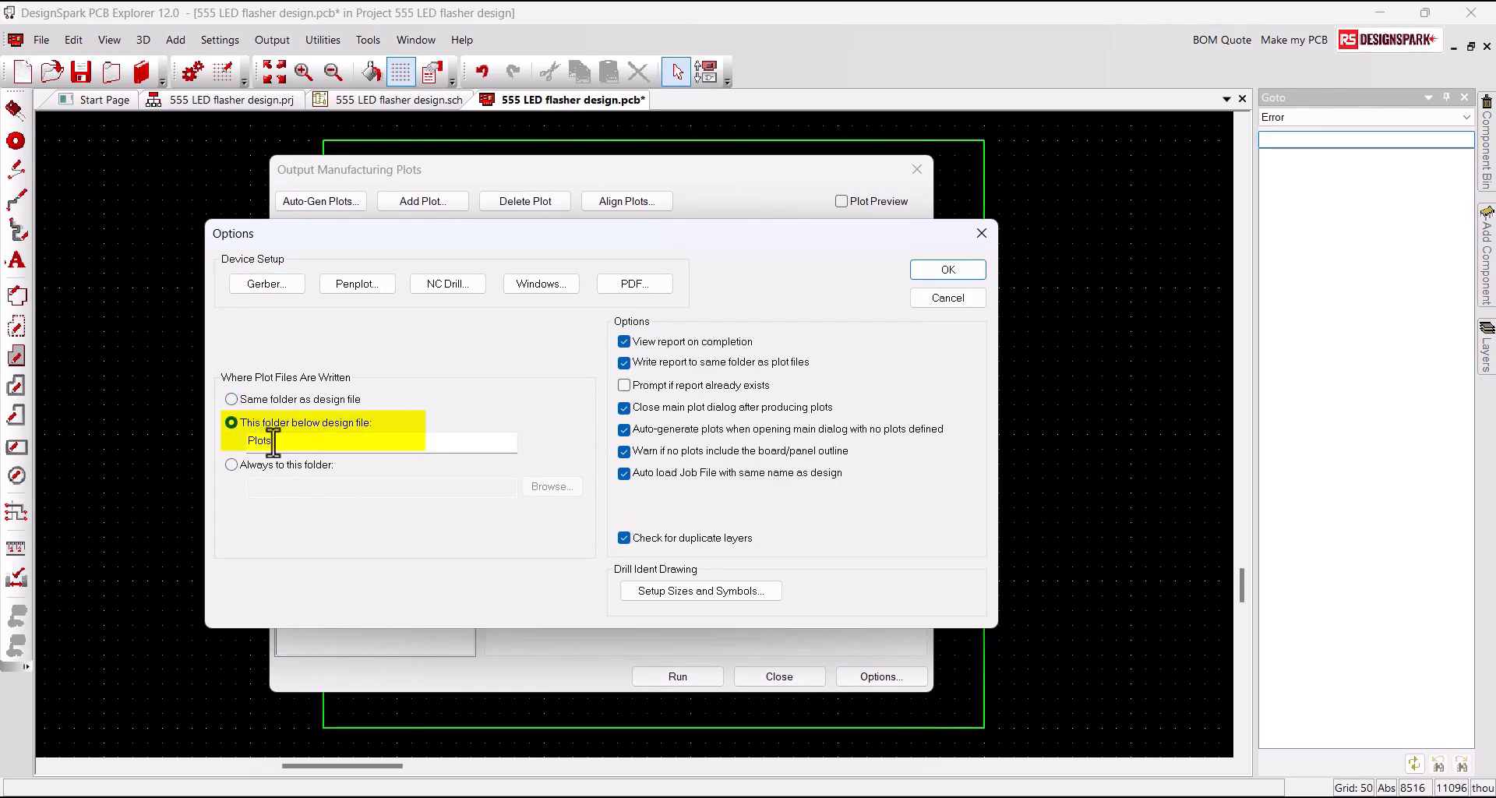
left_click(275, 442)
type("1")
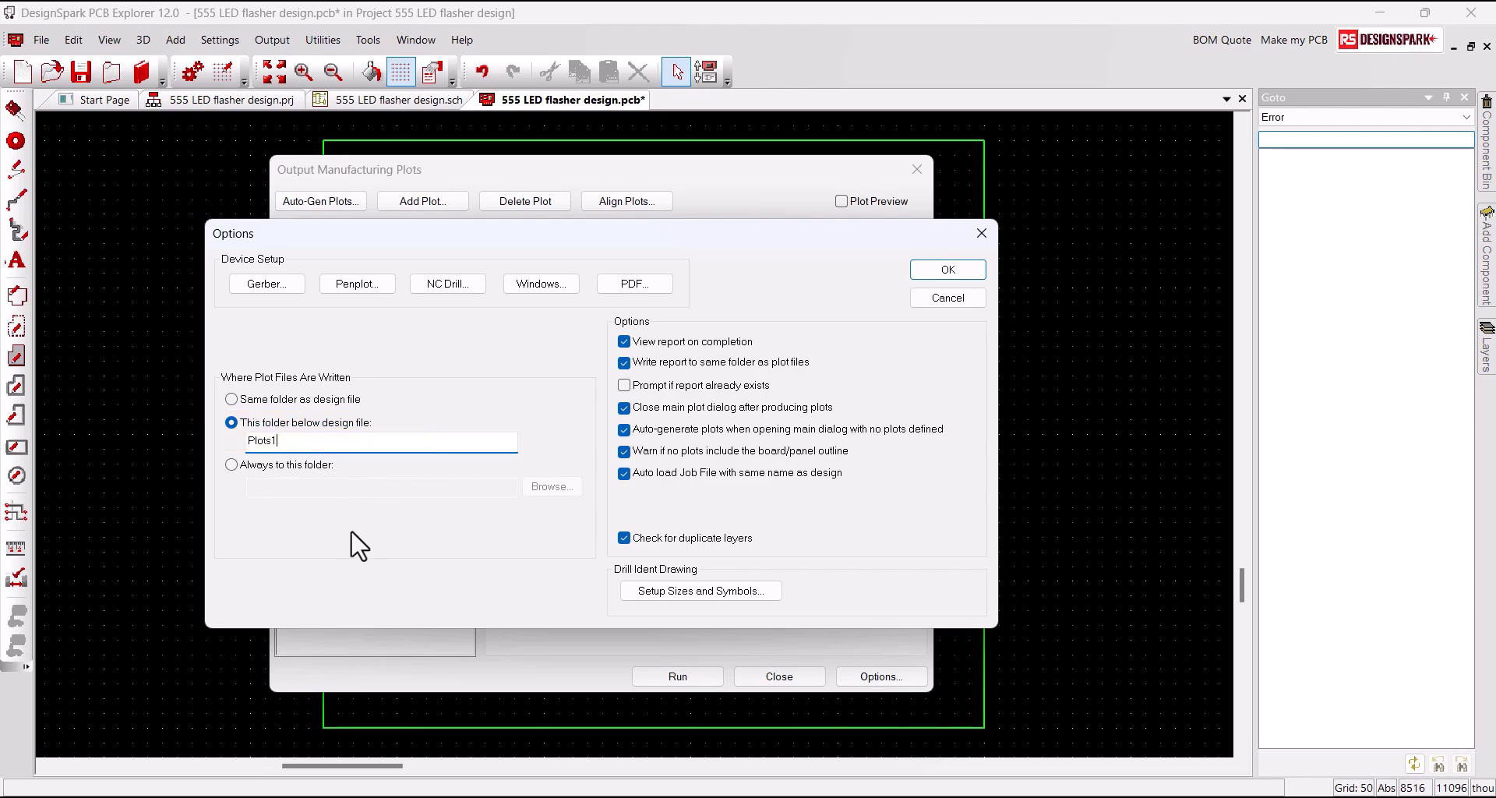
left_click(946, 270)
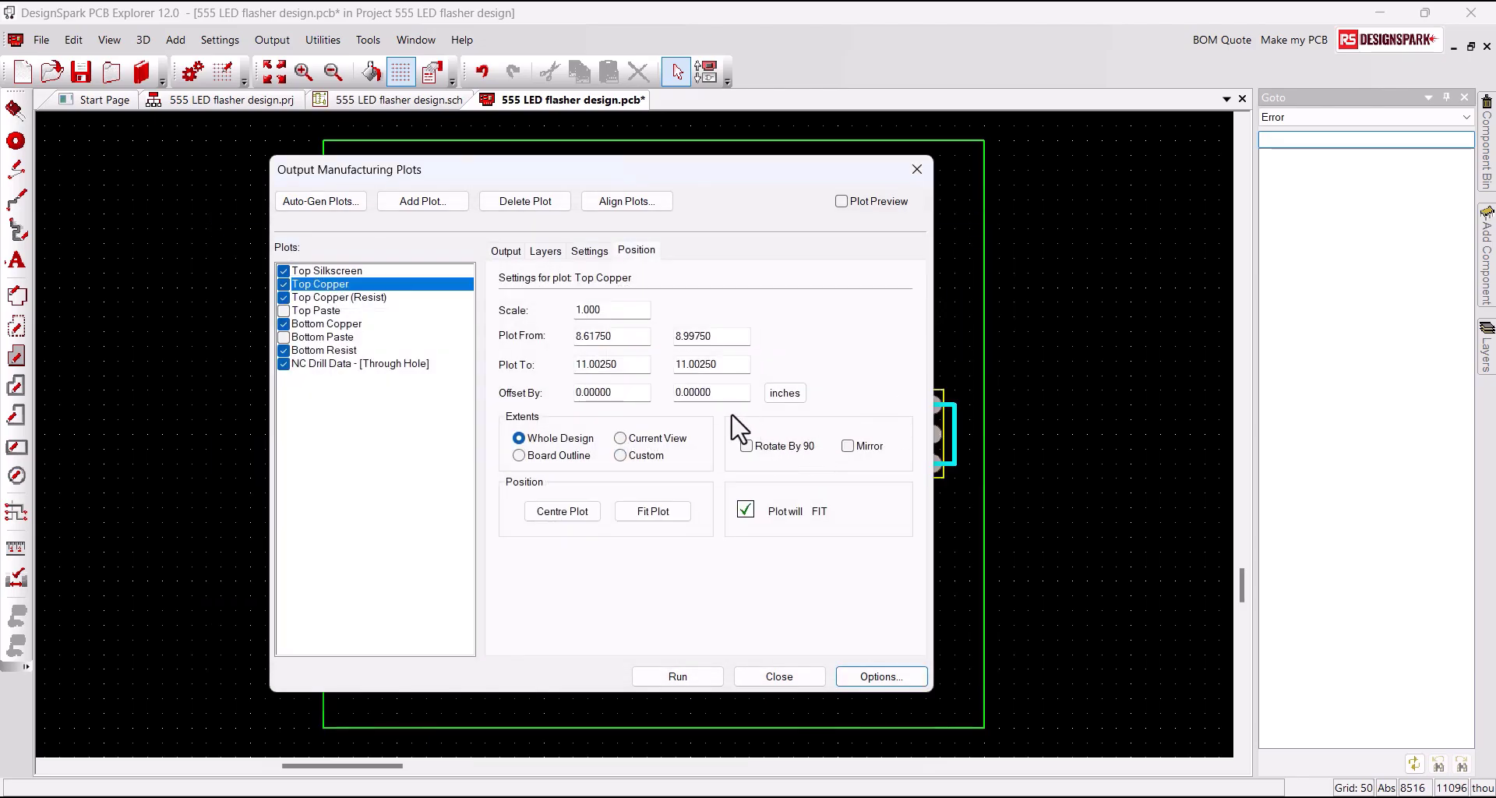
Step: Run the manufacturing plots and review the Gerber and drill outputs in the plot report
left_click(689, 676)
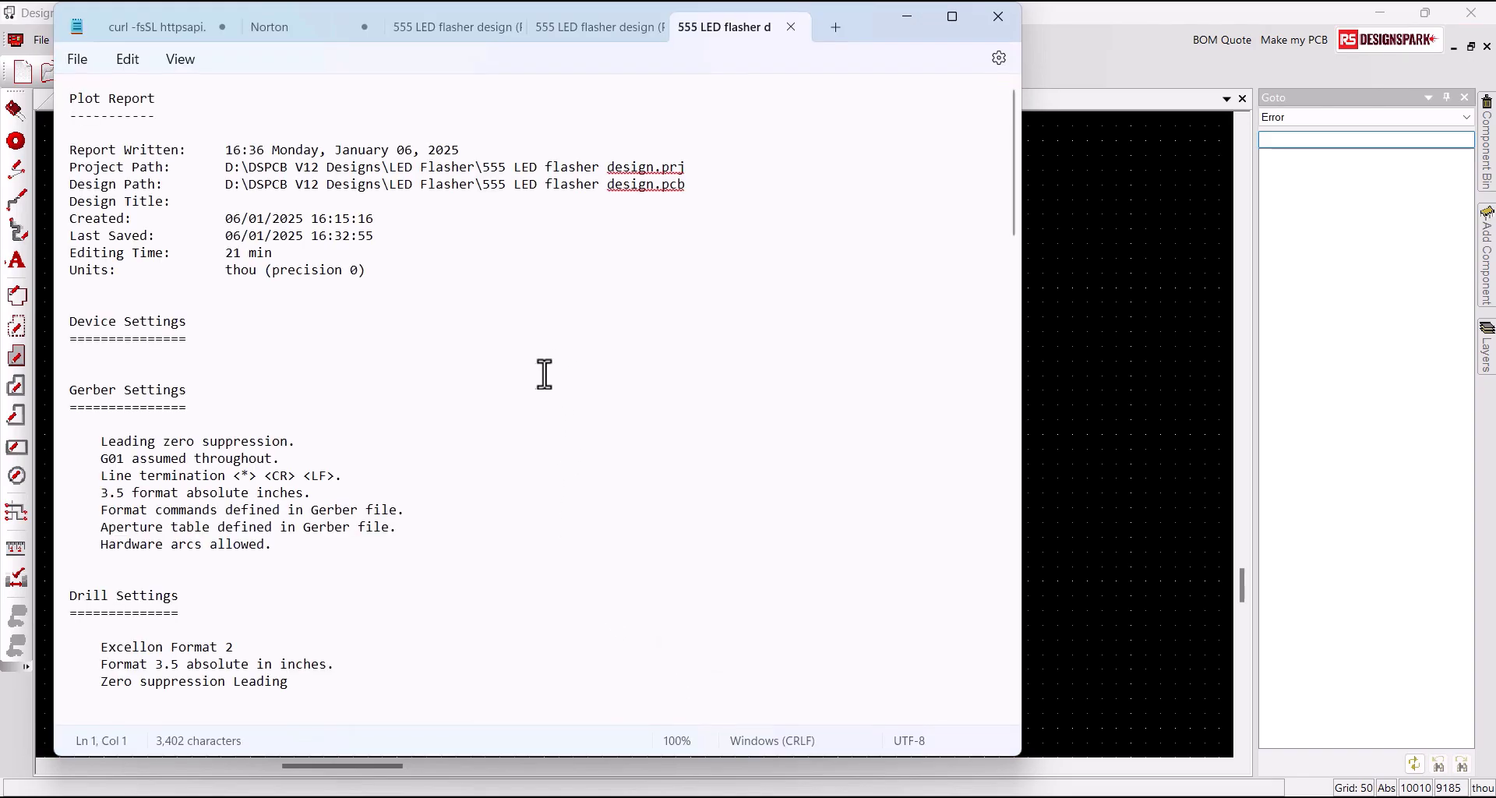
scroll(526, 389, "down", 4)
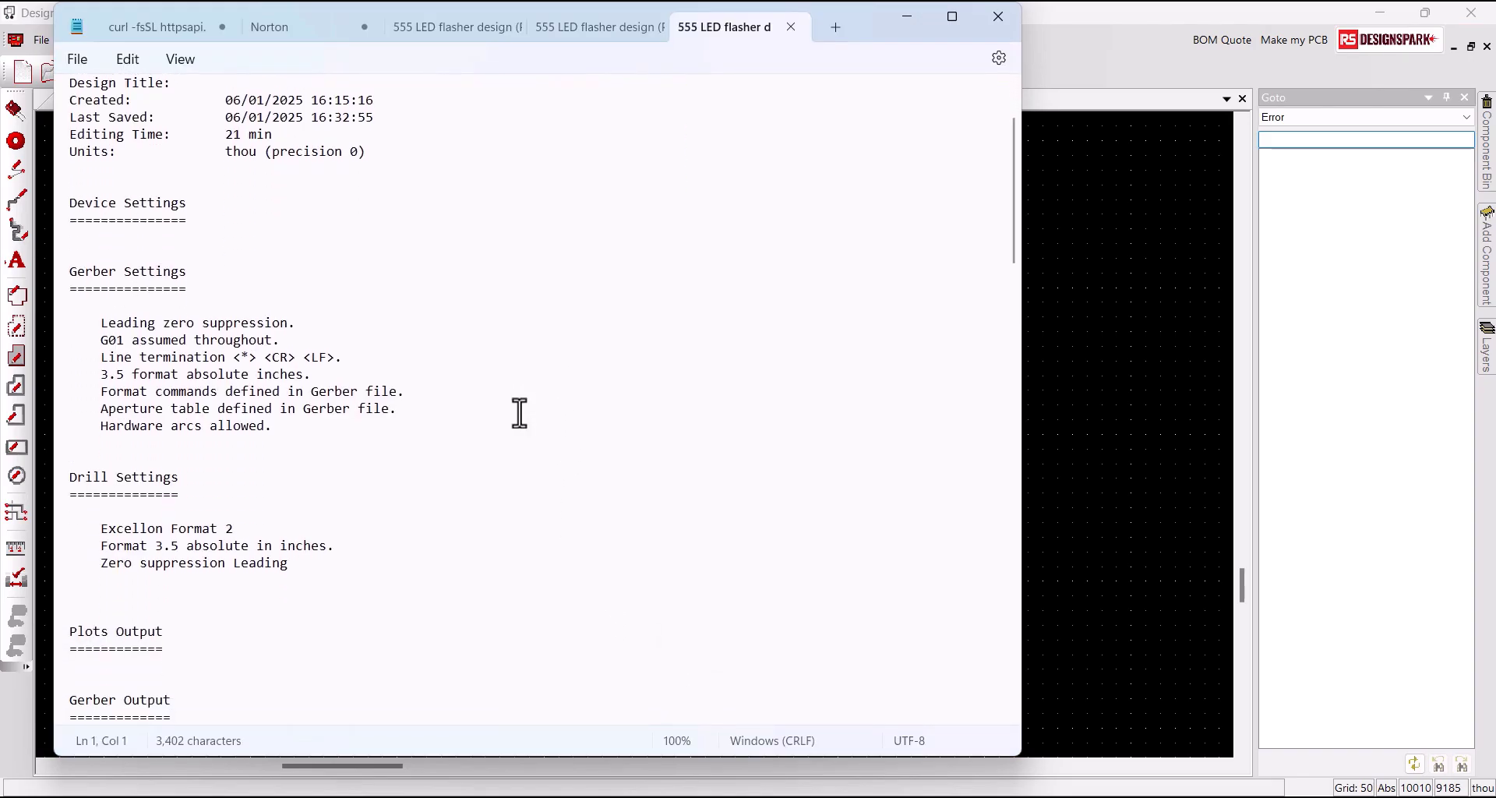
scroll(526, 436, "down", 4)
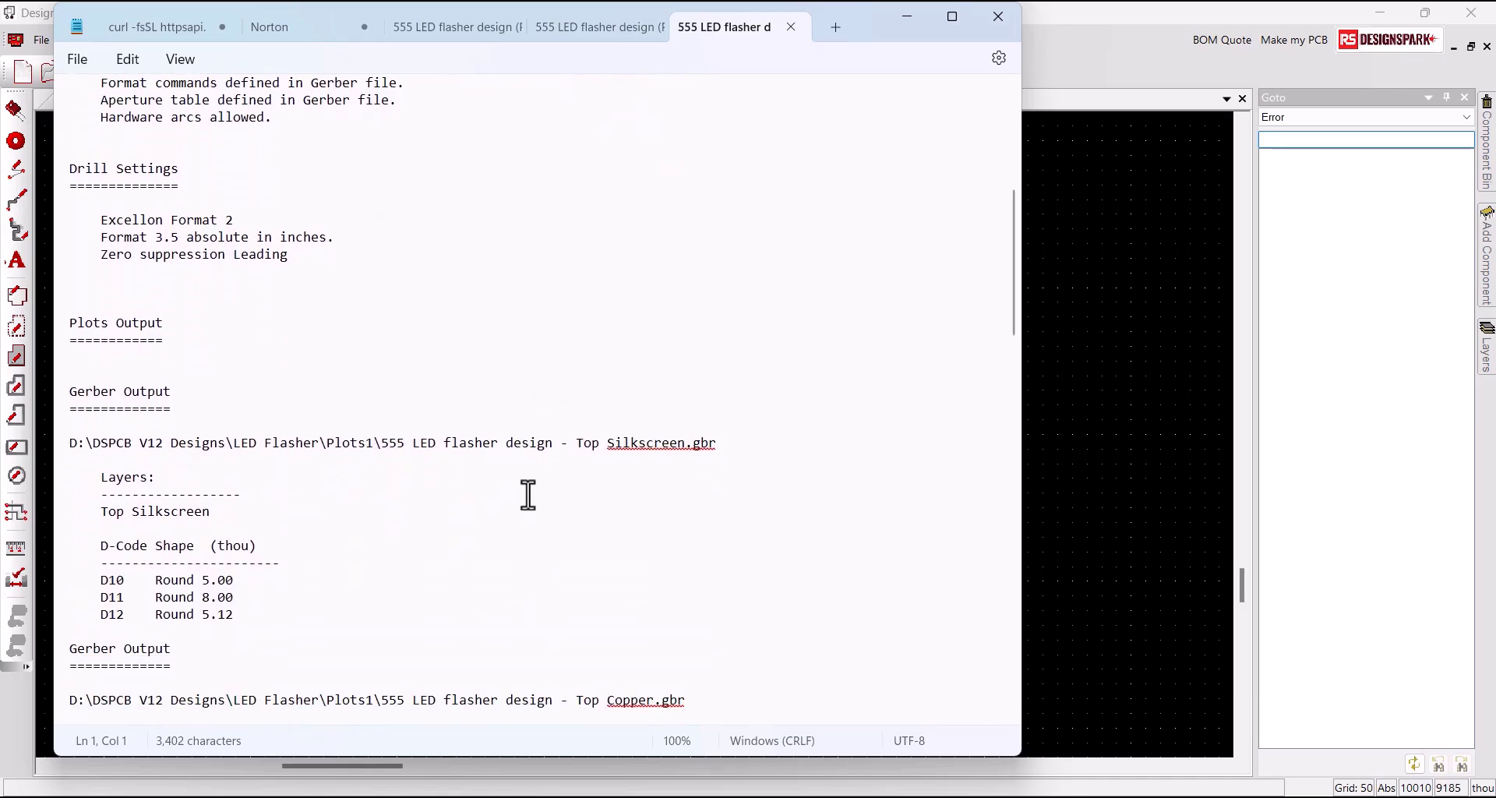
scroll(458, 514, "down", 5)
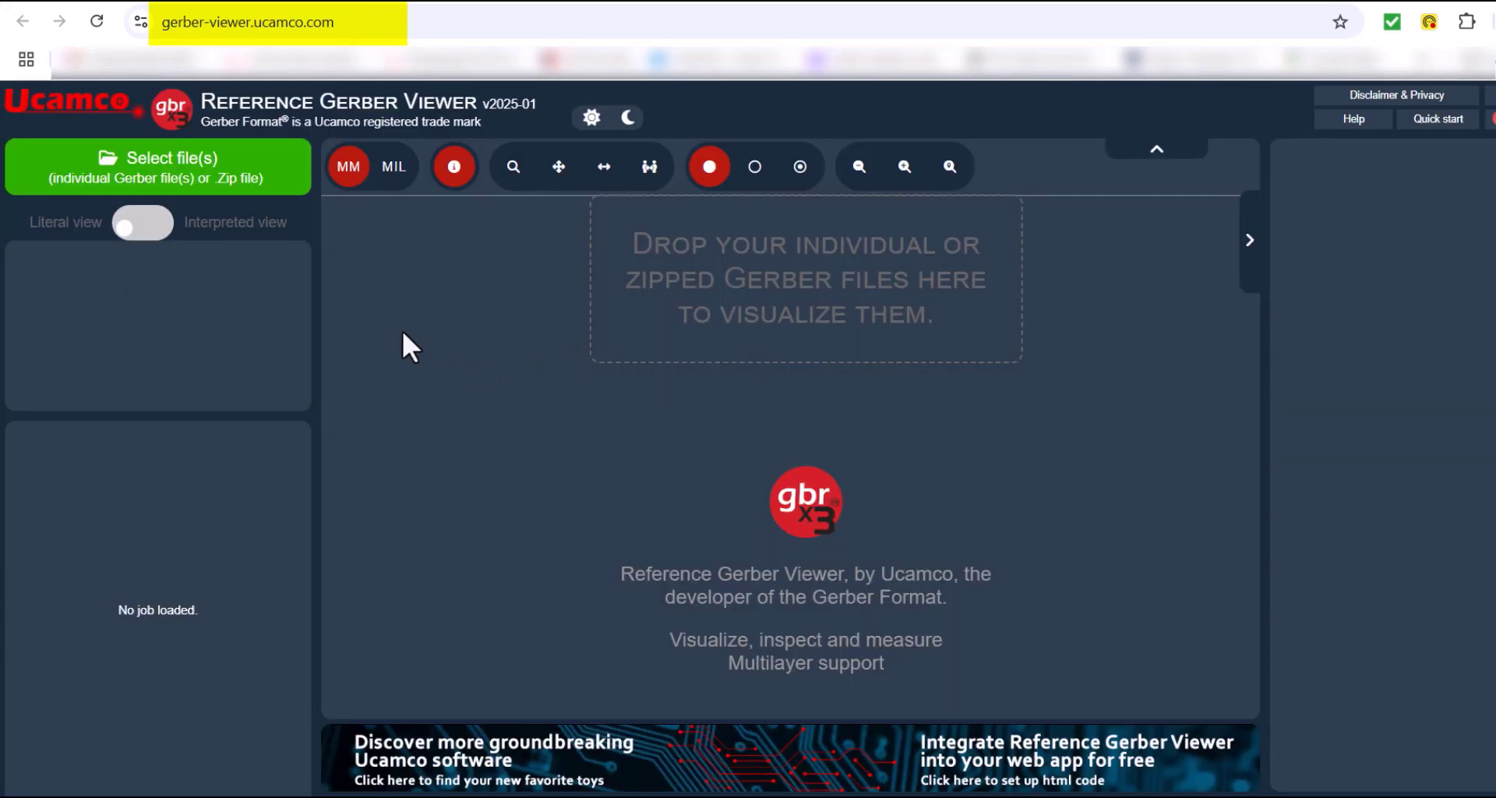
Step: In Ucamco's online Reference Gerber Viewer, load all the Gerber and NC drill files from the Plots1 folder
left_click(202, 179)
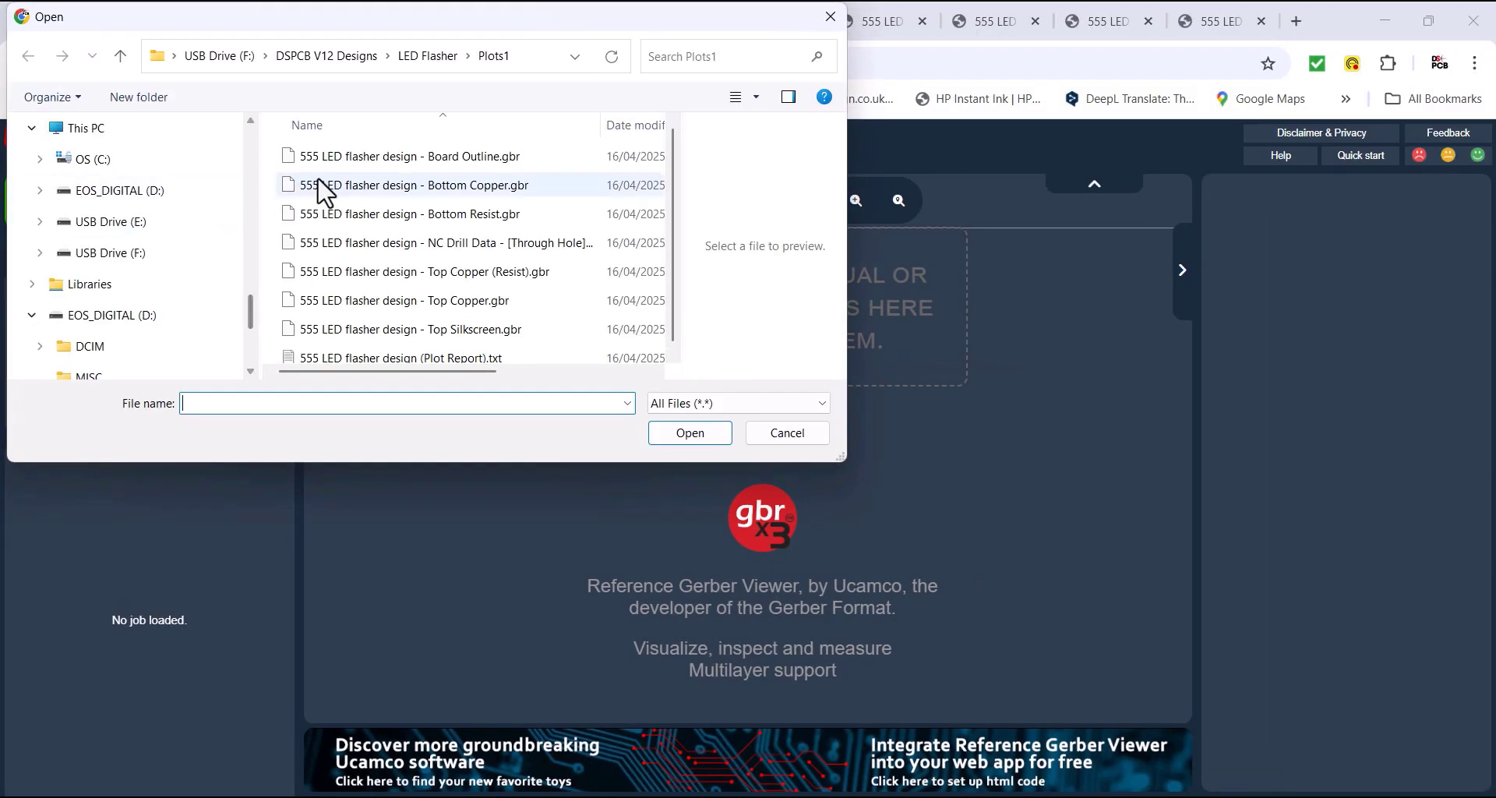
left_click(355, 157)
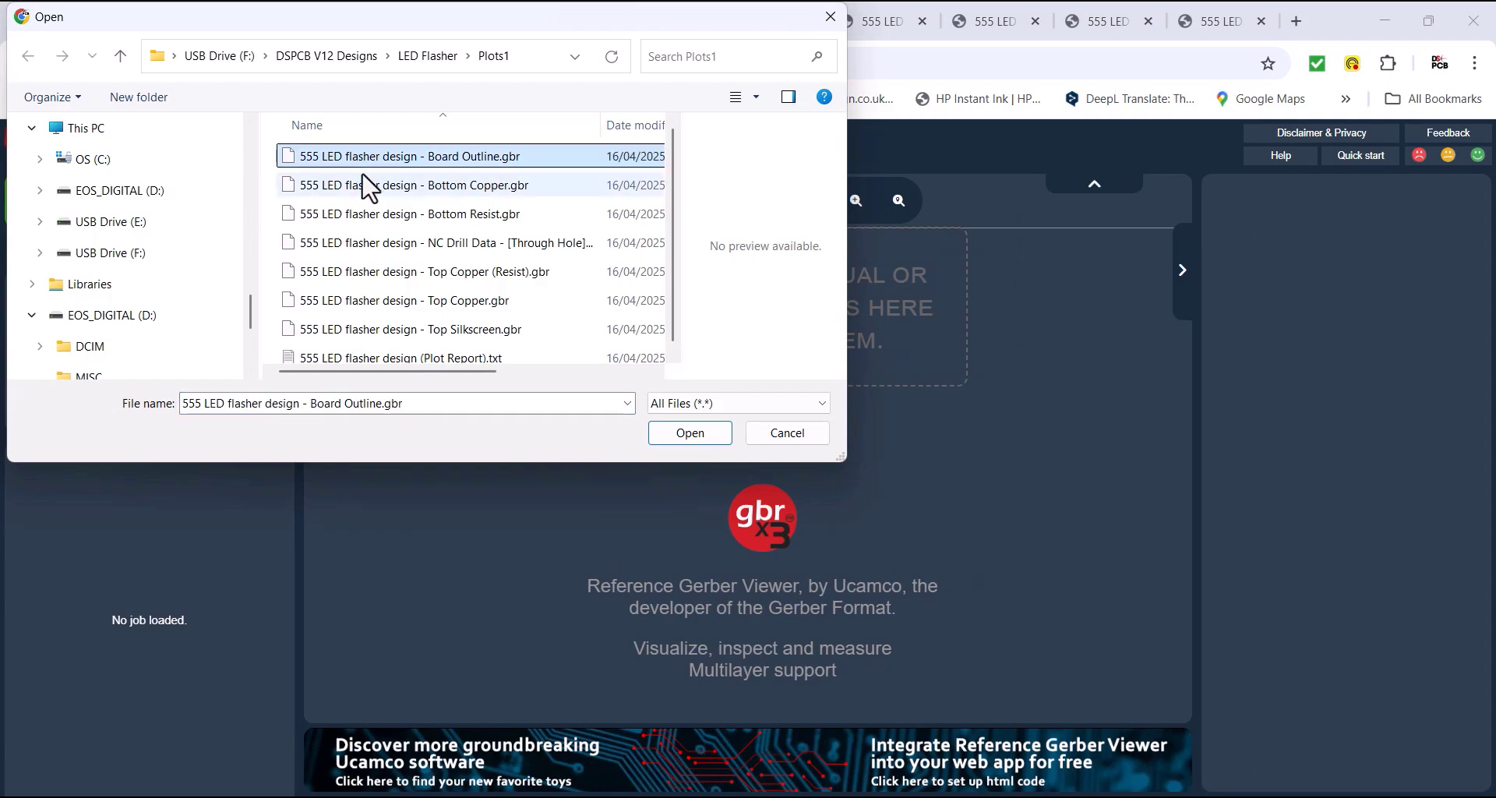
left_click(403, 330, "shift")
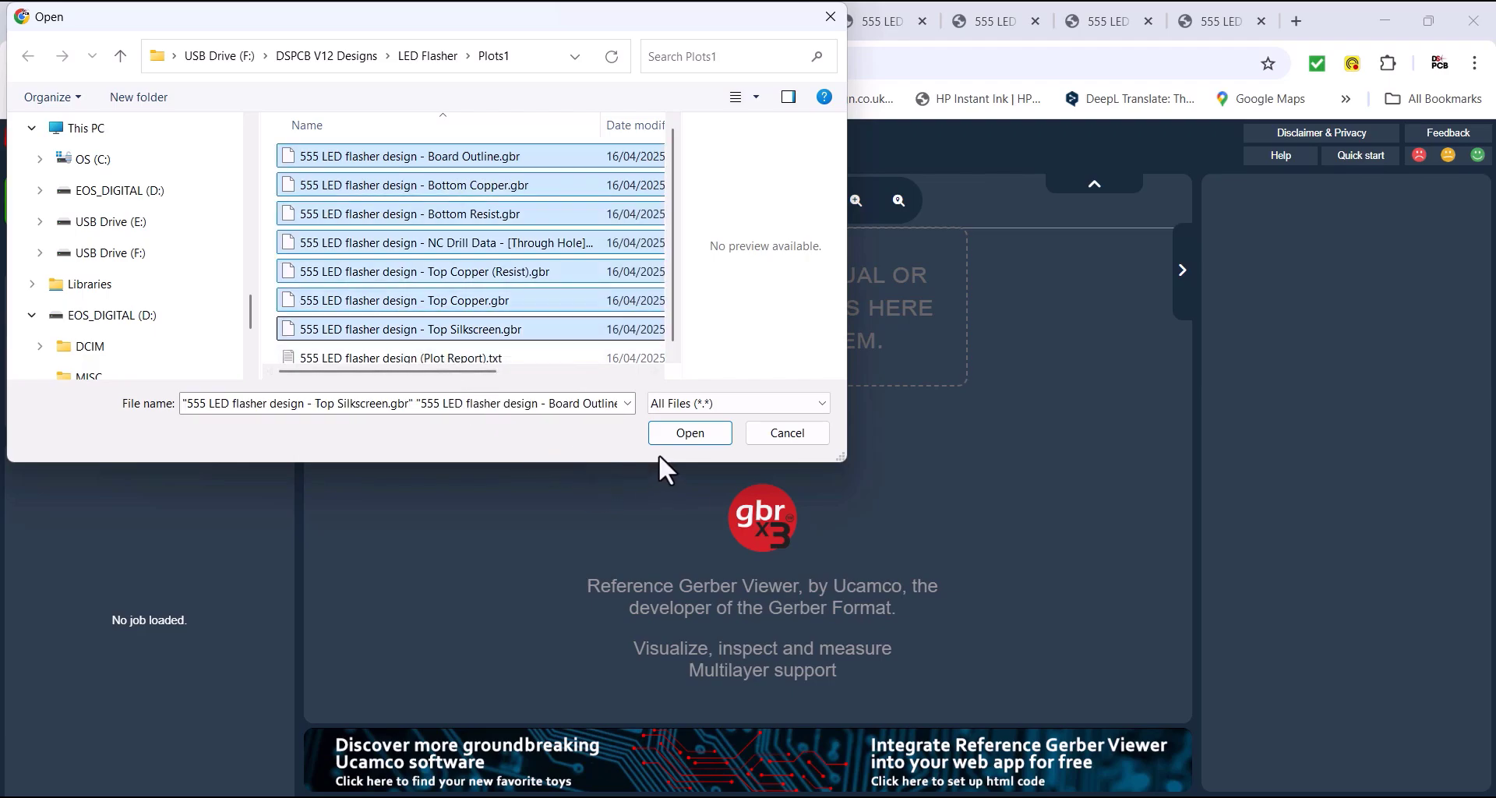
left_click(689, 433)
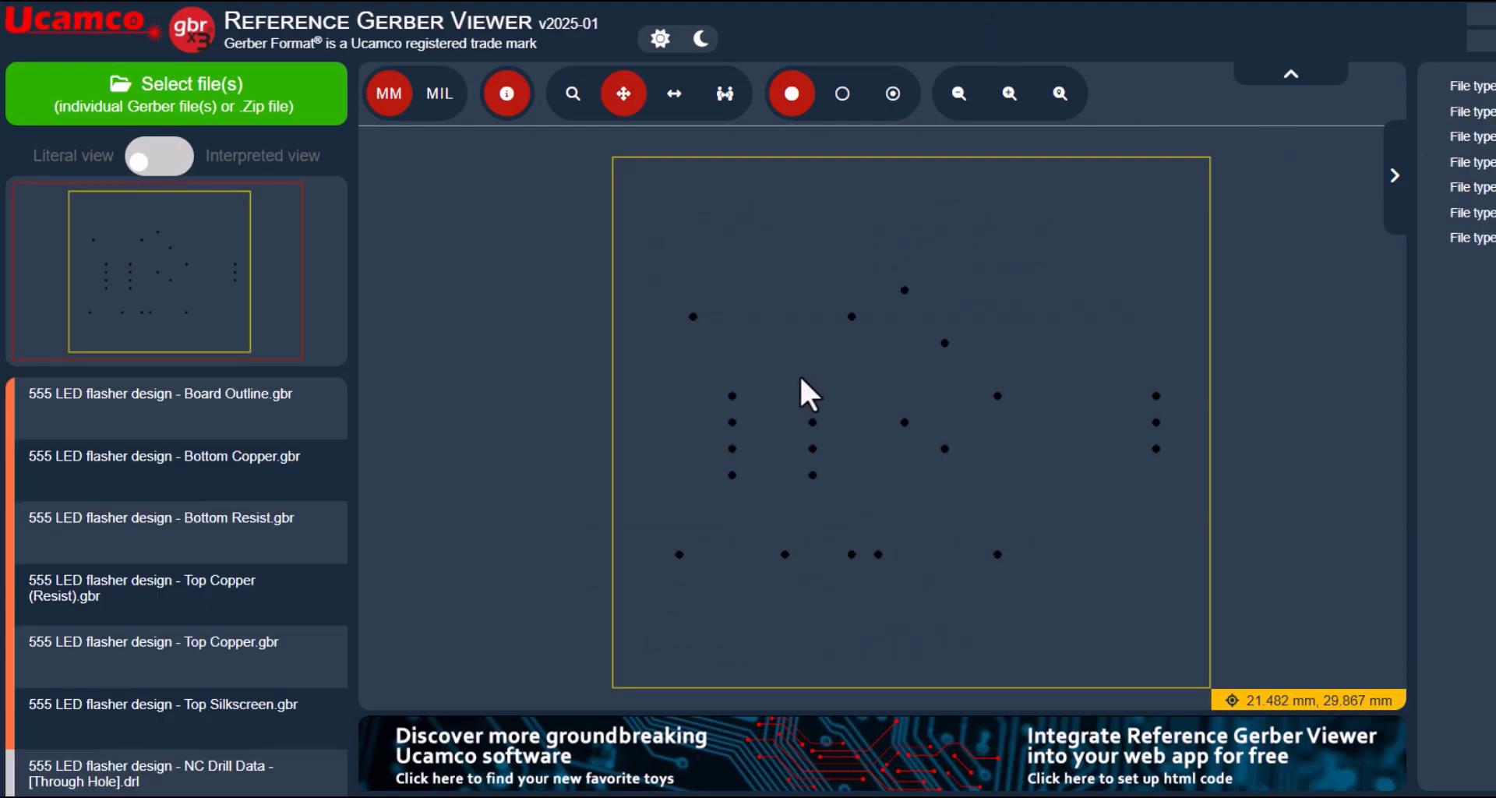
Step: Display the Board Outline and Bottom Copper layers in green in the viewer
mouse_move(290, 408)
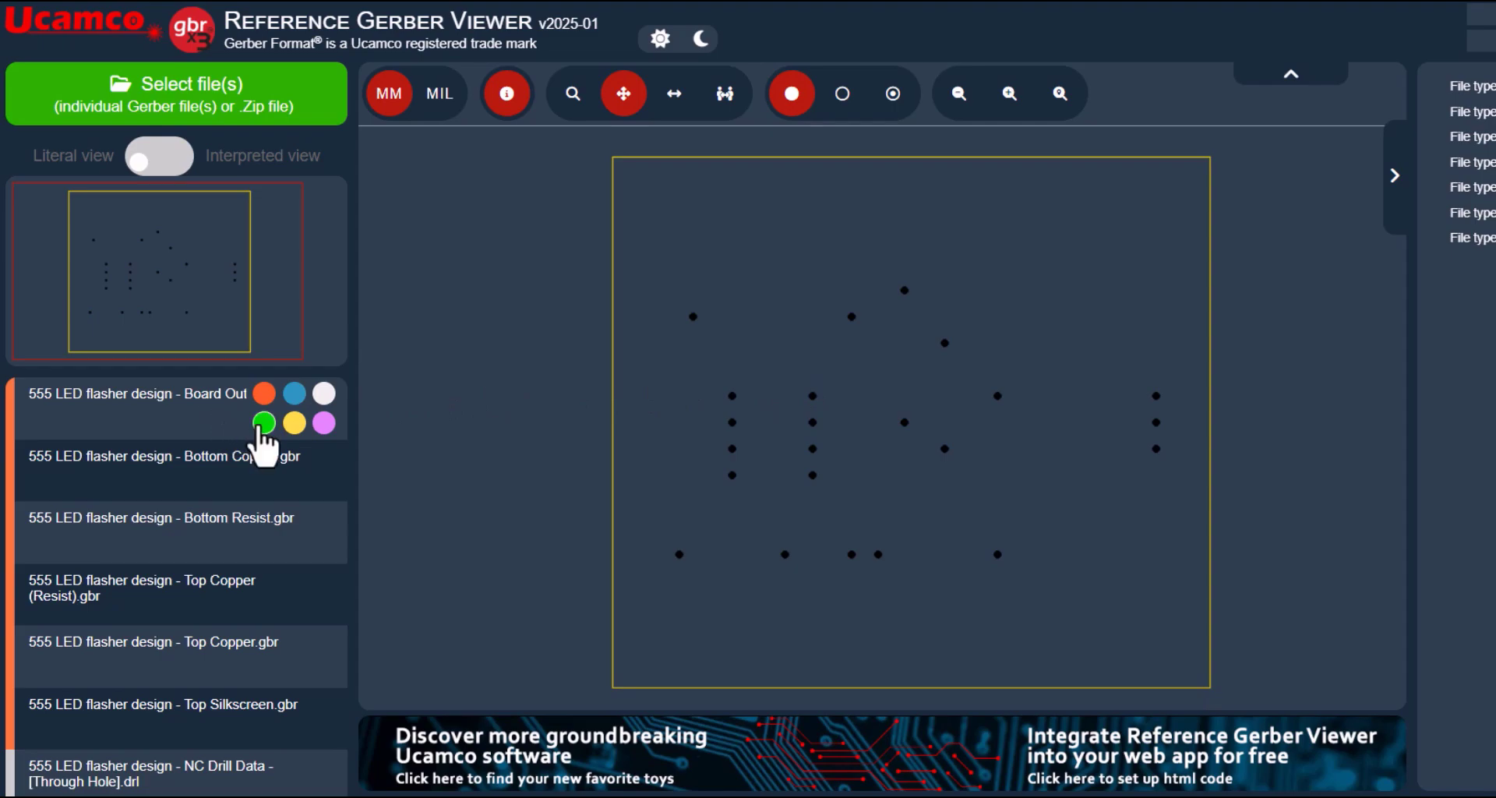
left_click(264, 423)
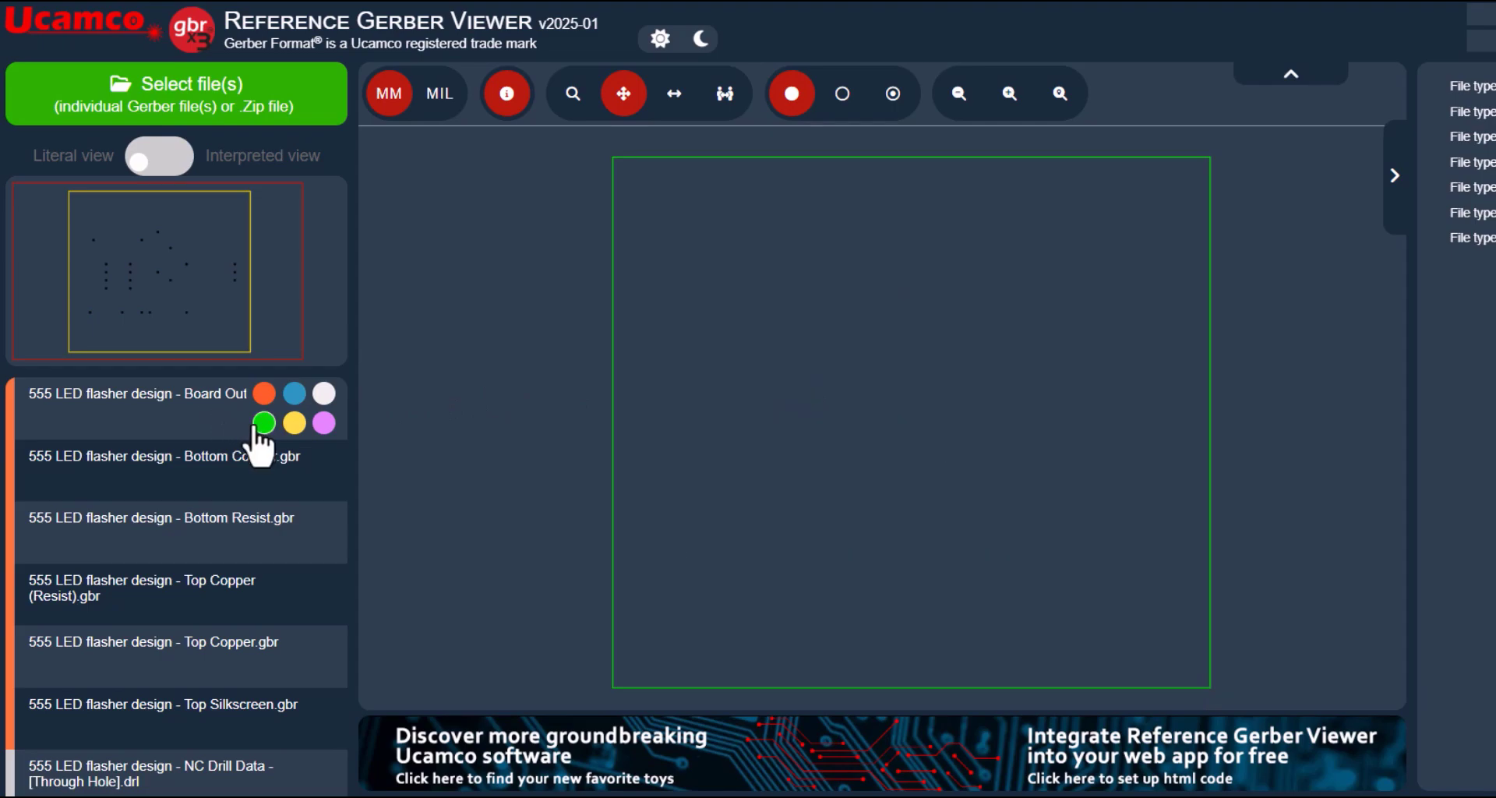
mouse_move(173, 476)
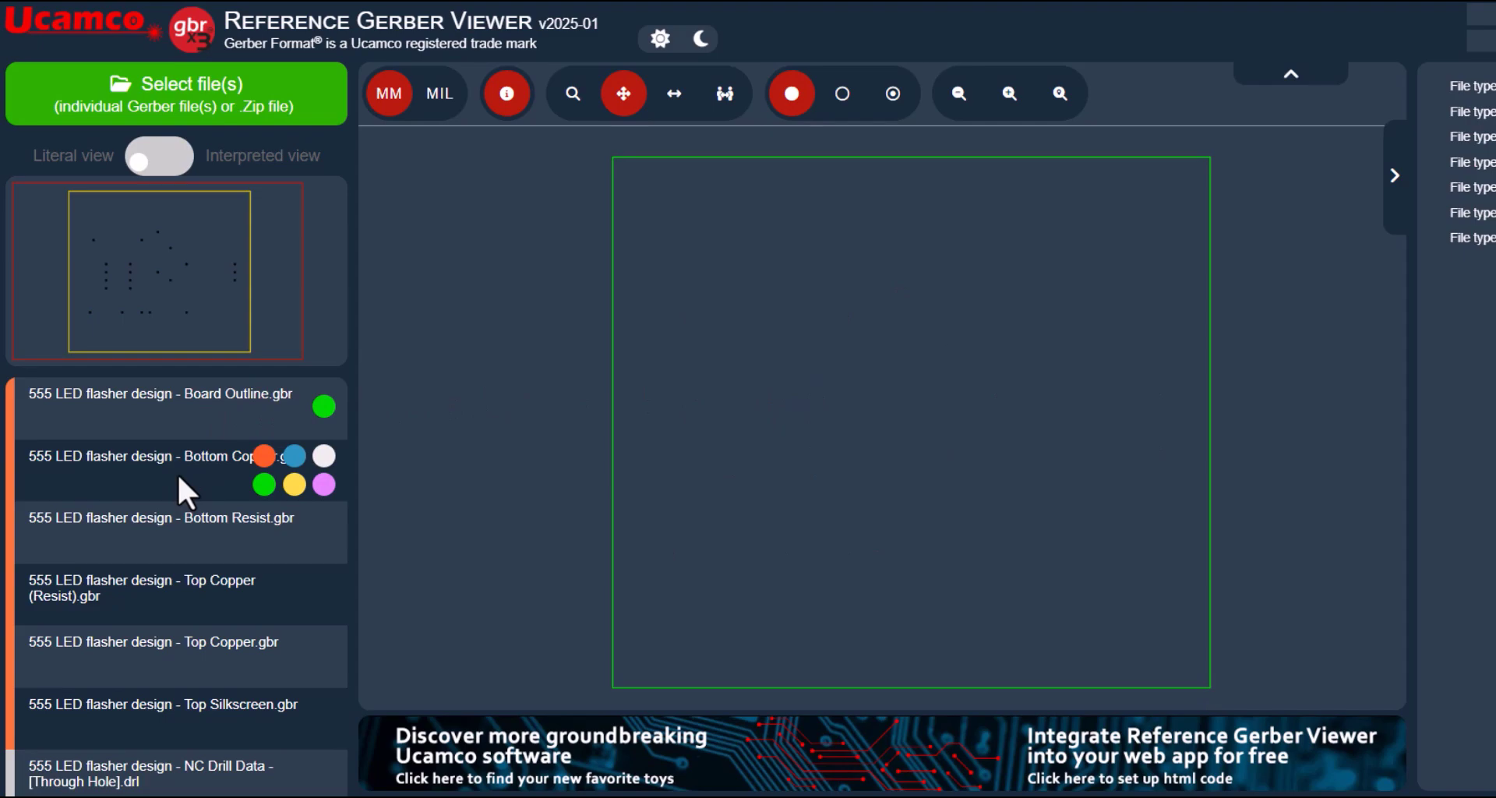
left_click(264, 485)
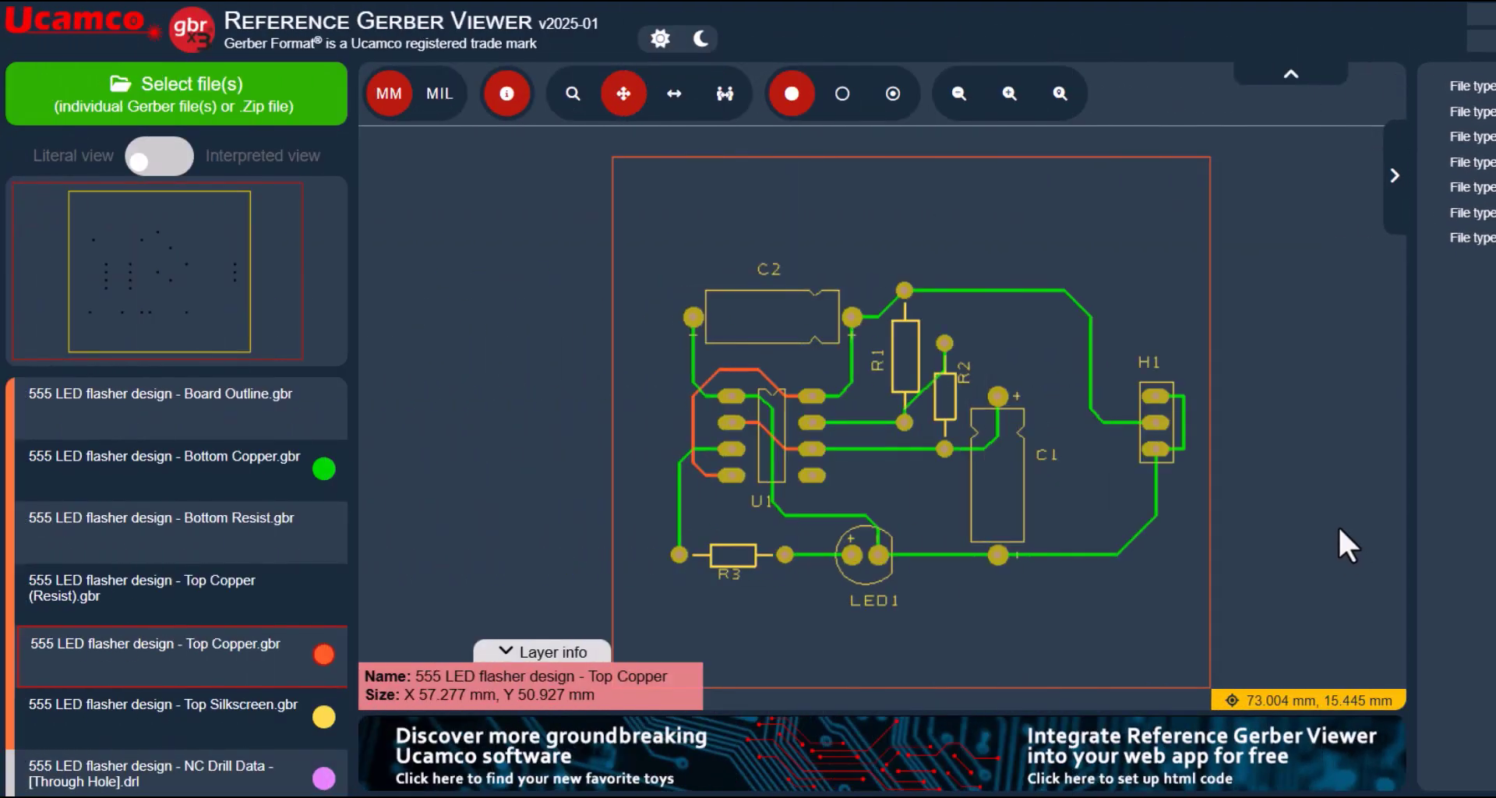